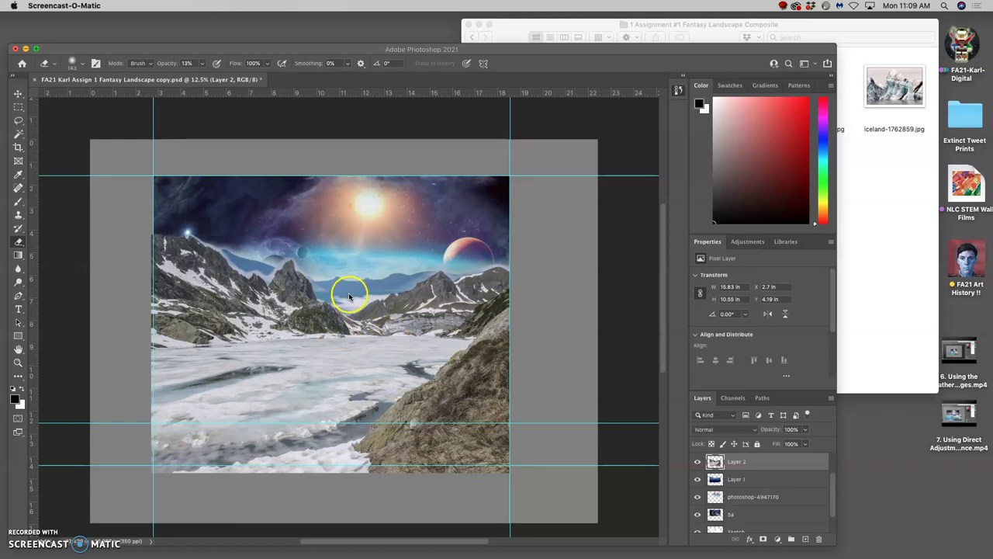
# - Compare the recent history states and return the document to the Hue/Saturation (Save) state
pyautogui.click(354, 293)
pyautogui.scroll(4, 355, 291)
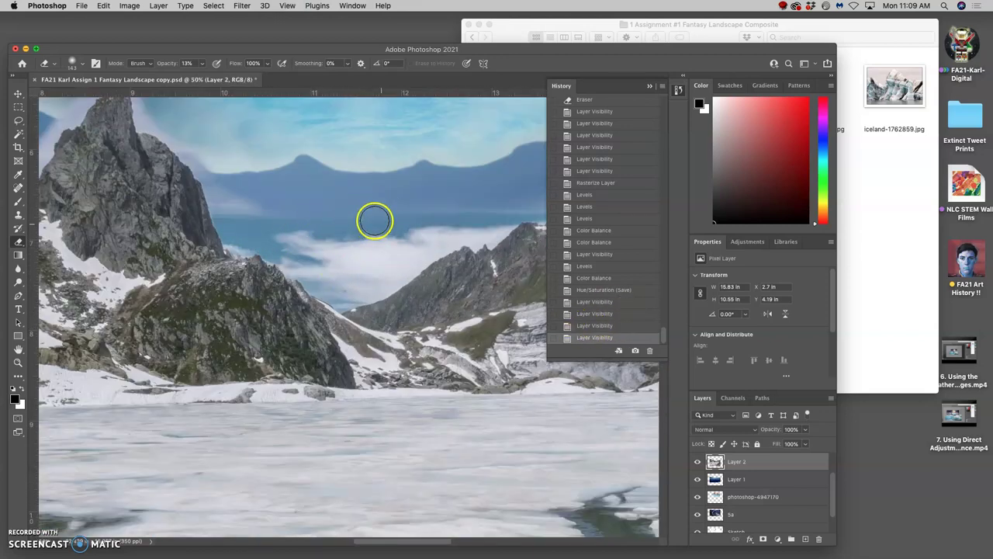
pyautogui.click(589, 326)
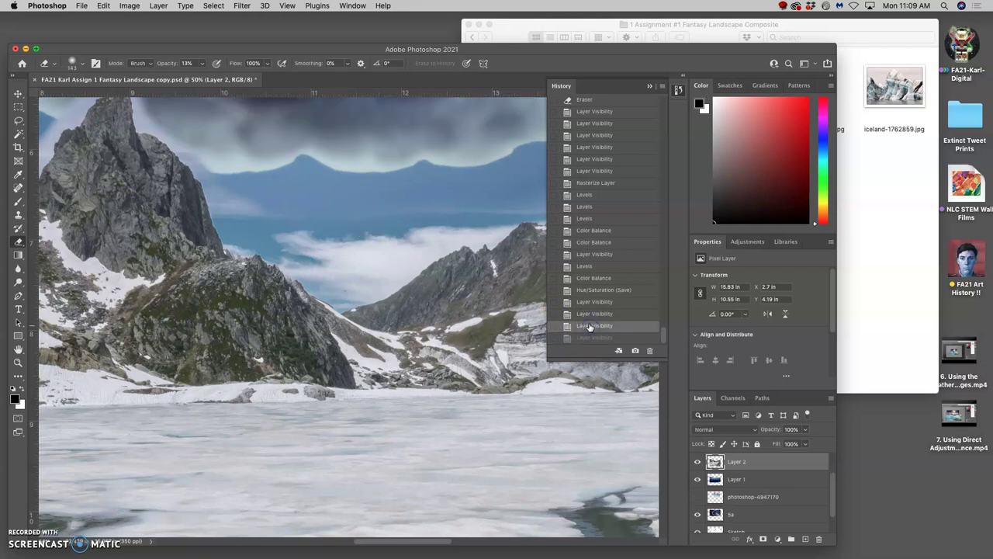
pyautogui.click(584, 338)
pyautogui.click(583, 302)
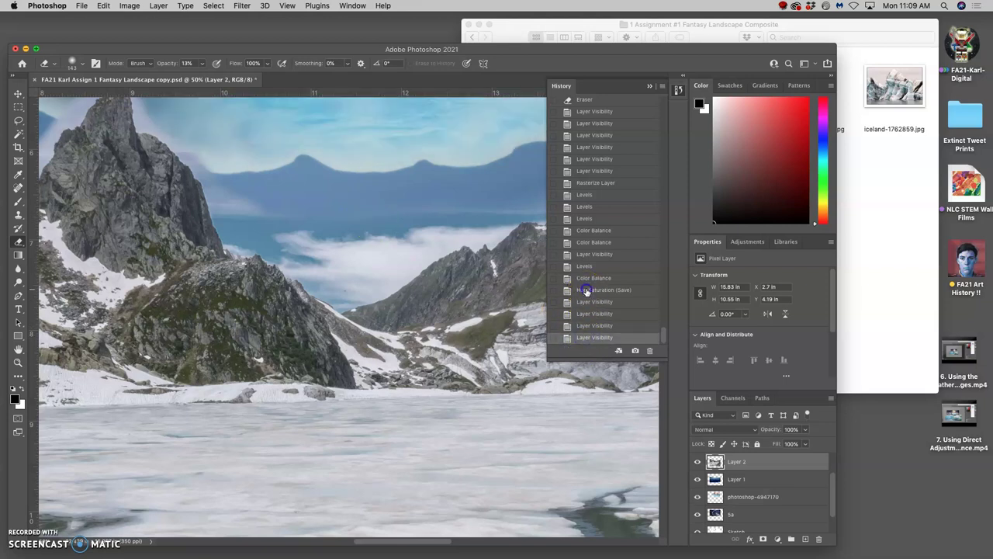
pyautogui.click(586, 289)
pyautogui.click(586, 279)
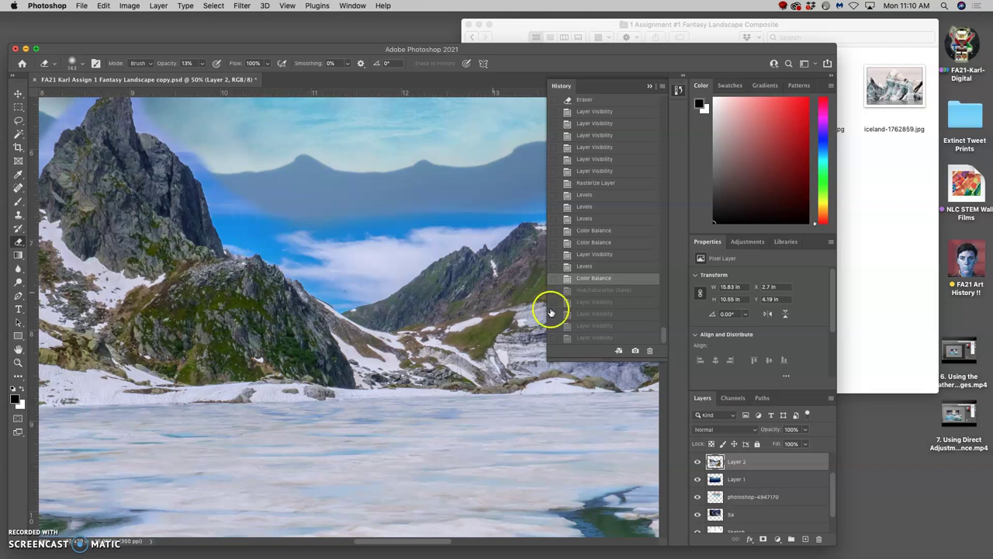
pyautogui.click(586, 291)
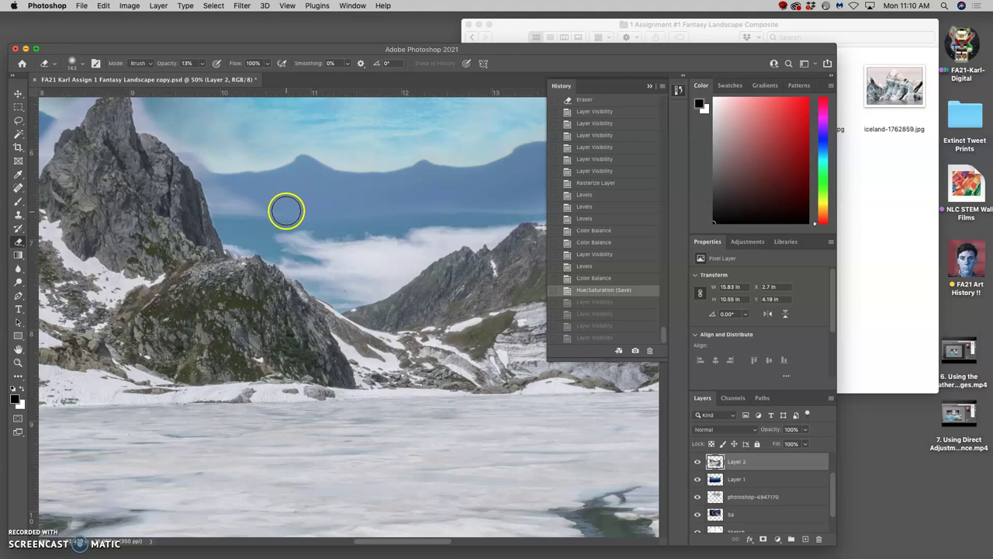
# - Soften the horizontal edge of Layer 2's leftover sky above the clouds between the peaks with the Eraser at 13% opacity
pyautogui.press('super+minus')
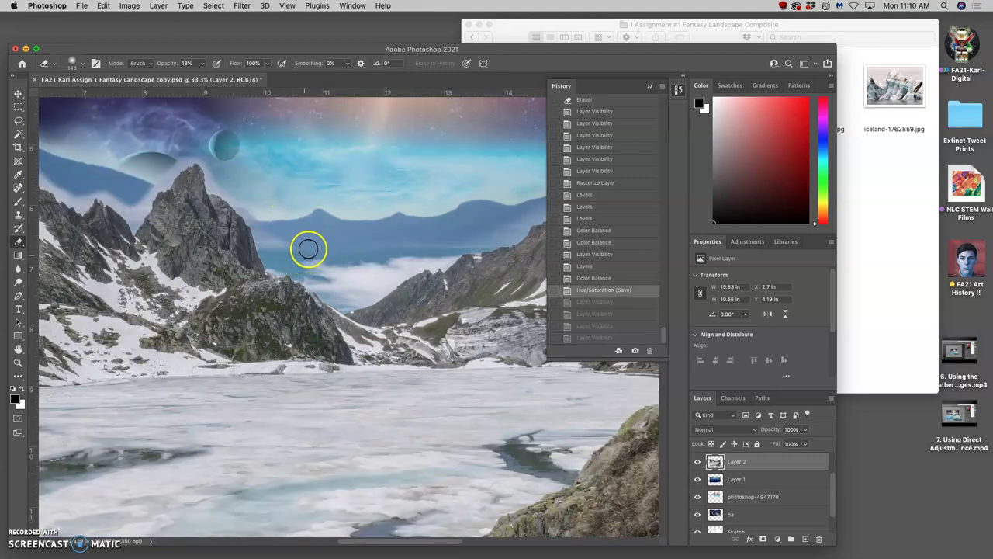
pyautogui.press('super+minus')
pyautogui.press('super+minus')
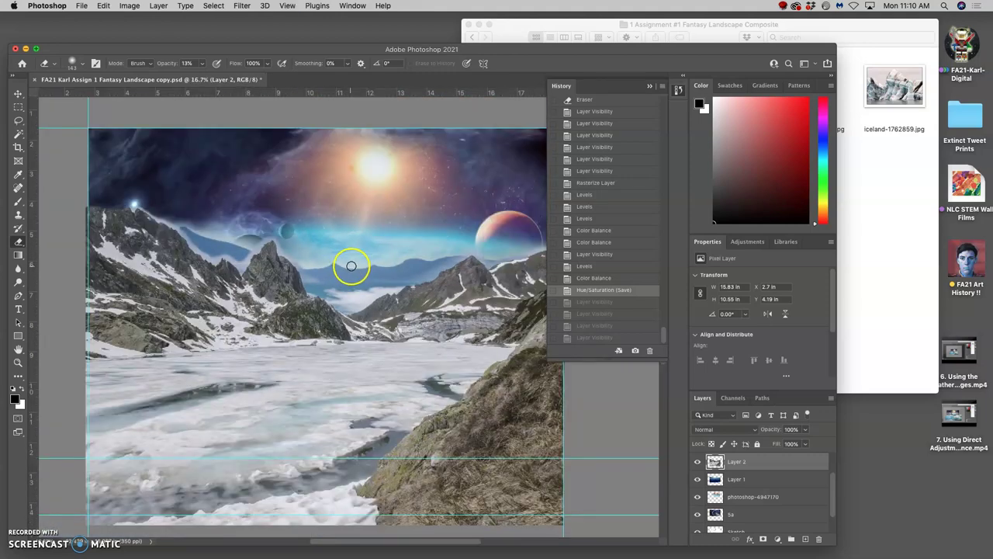
pyautogui.press('super+plus')
pyautogui.press('super+plus')
pyautogui.press('super+plus')
pyautogui.press('super+plus')
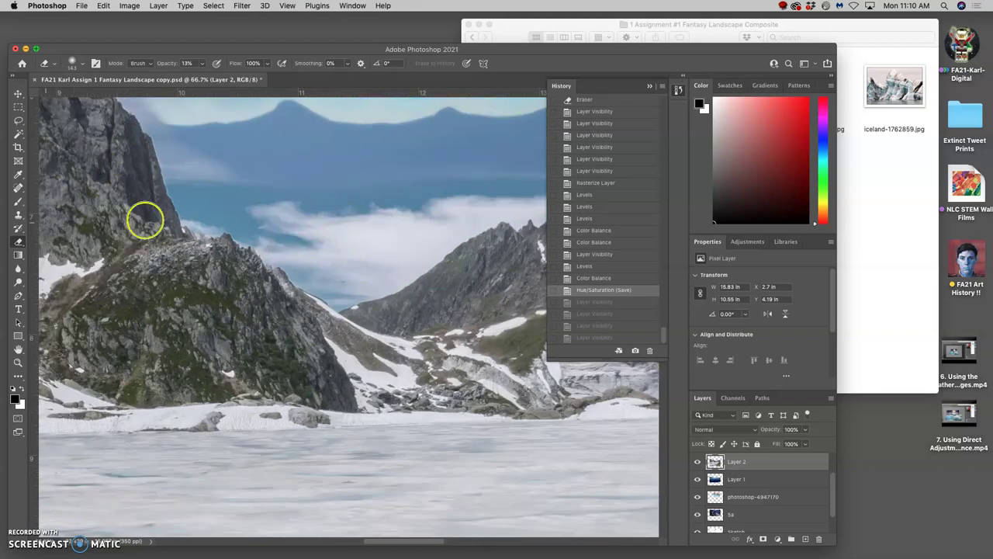
pyautogui.click(352, 185)
pyautogui.click(310, 181)
pyautogui.click(279, 182)
pyautogui.click(271, 183)
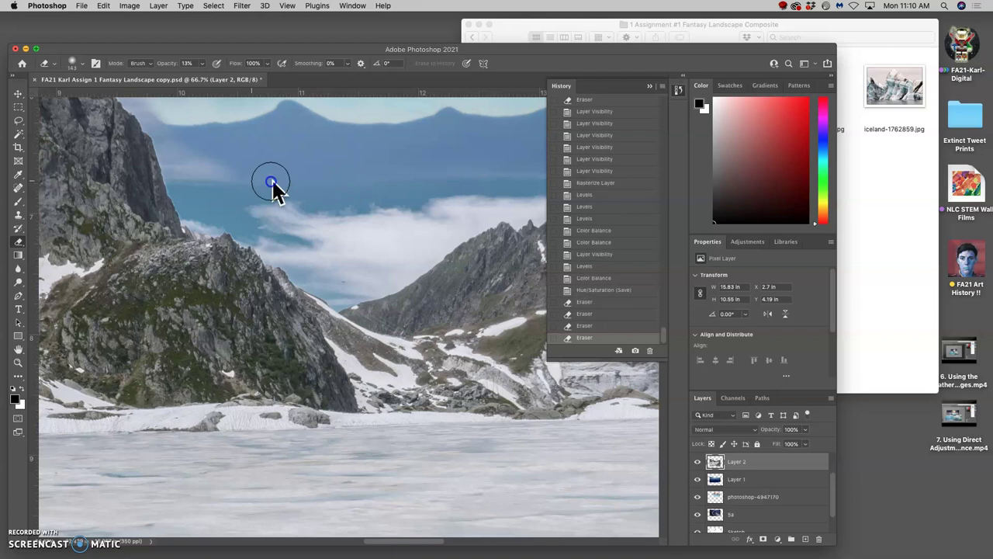
pyautogui.click(265, 183)
pyautogui.click(256, 182)
pyautogui.click(236, 187)
pyautogui.click(229, 188)
pyautogui.click(224, 189)
pyautogui.click(215, 186)
pyautogui.click(208, 186)
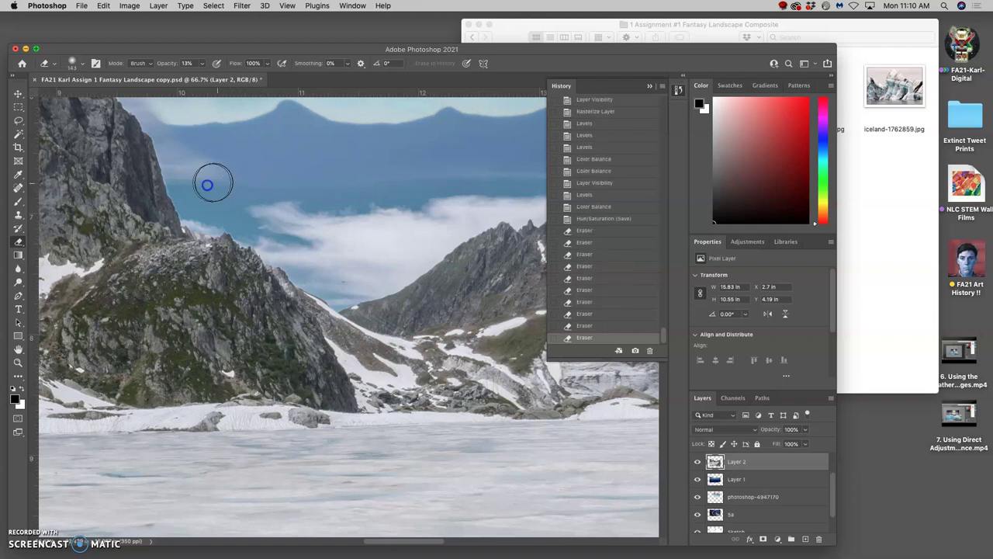
pyautogui.click(201, 183)
pyautogui.click(201, 185)
pyautogui.click(206, 189)
pyautogui.click(329, 180)
pyautogui.click(314, 184)
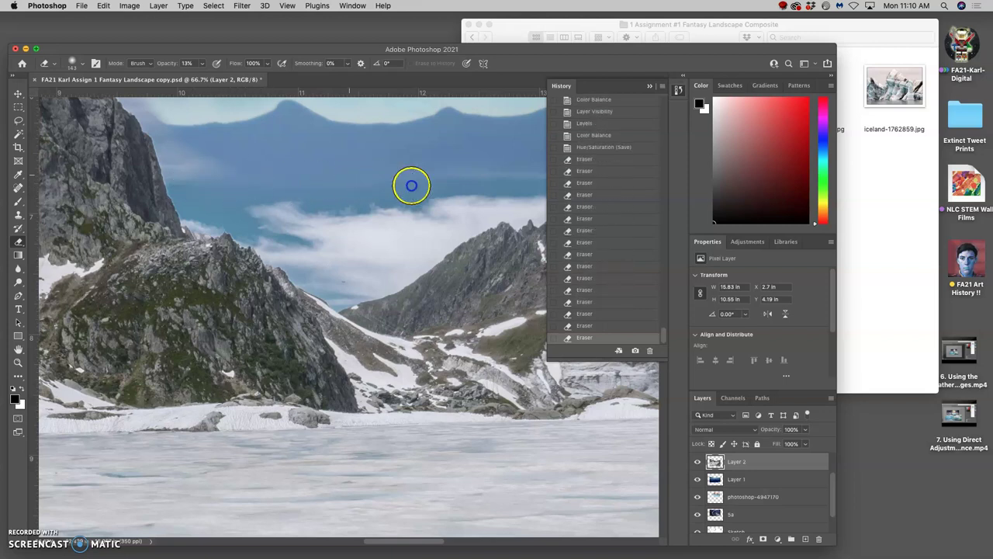
pyautogui.click(411, 186)
pyautogui.click(395, 187)
pyautogui.click(422, 194)
pyautogui.click(295, 207)
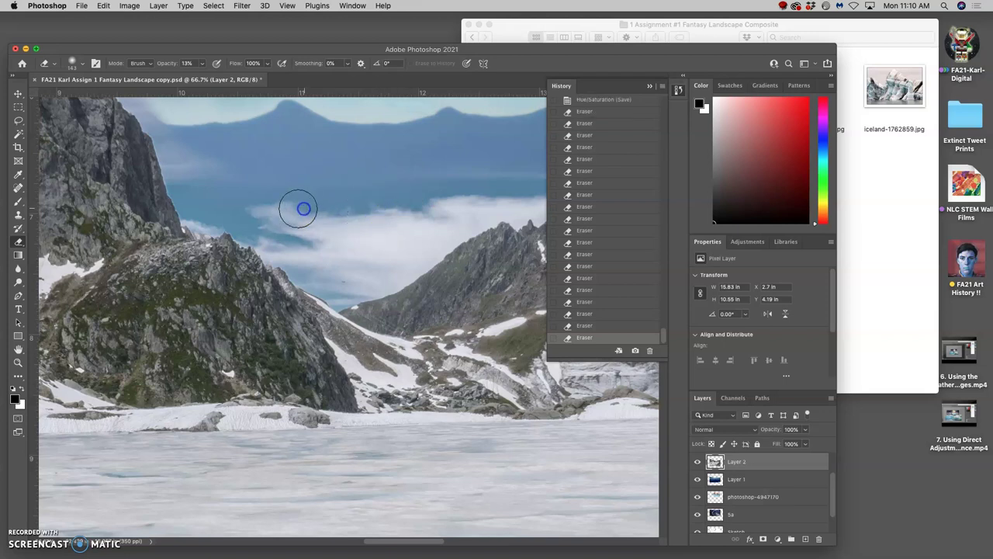
pyautogui.click(243, 211)
pyautogui.click(222, 202)
pyautogui.click(205, 195)
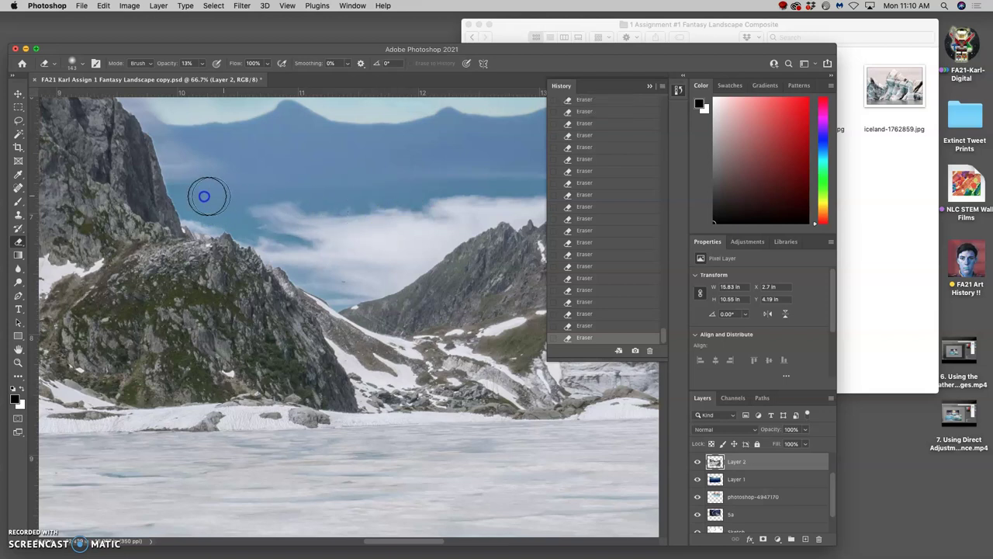
pyautogui.click(195, 193)
pyautogui.click(190, 192)
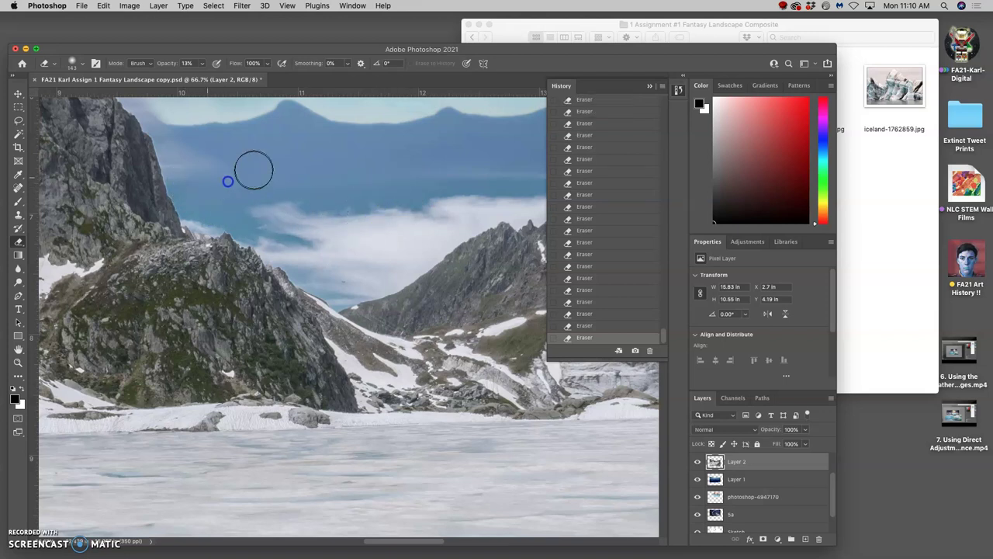
pyautogui.click(406, 187)
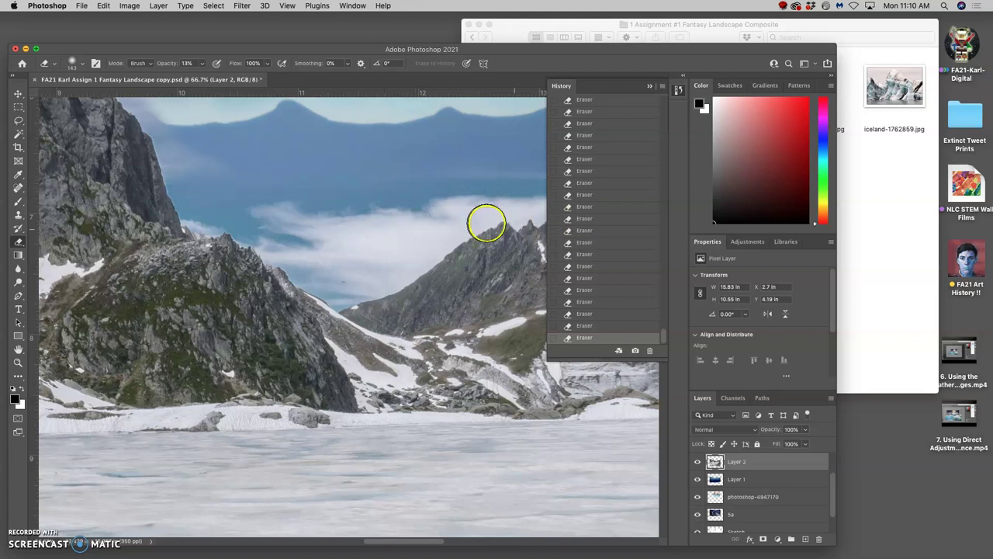
# - Examine the whole composite to compare the colors of the space sky, distant blue mountains and foreground landscape
pyautogui.moveTo(488, 222)
pyautogui.mouseDown()
pyautogui.moveTo(282, 208)
pyautogui.moveTo(185, 276)
pyautogui.moveTo(153, 287)
pyautogui.moveTo(195, 258)
pyautogui.moveTo(139, 264)
pyautogui.moveTo(100, 241)
pyautogui.moveTo(227, 225)
pyautogui.moveTo(202, 265)
pyautogui.moveTo(180, 272)
pyautogui.moveTo(128, 258)
pyautogui.moveTo(273, 249)
pyautogui.moveTo(219, 254)
pyautogui.moveTo(265, 240)
pyautogui.moveTo(239, 273)
pyautogui.moveTo(270, 250)
pyautogui.moveTo(221, 287)
pyautogui.moveTo(277, 269)
pyautogui.moveTo(183, 300)
pyautogui.moveTo(322, 222)
pyautogui.mouseUp()
pyautogui.press('super+minus')
pyautogui.press('super+minus')
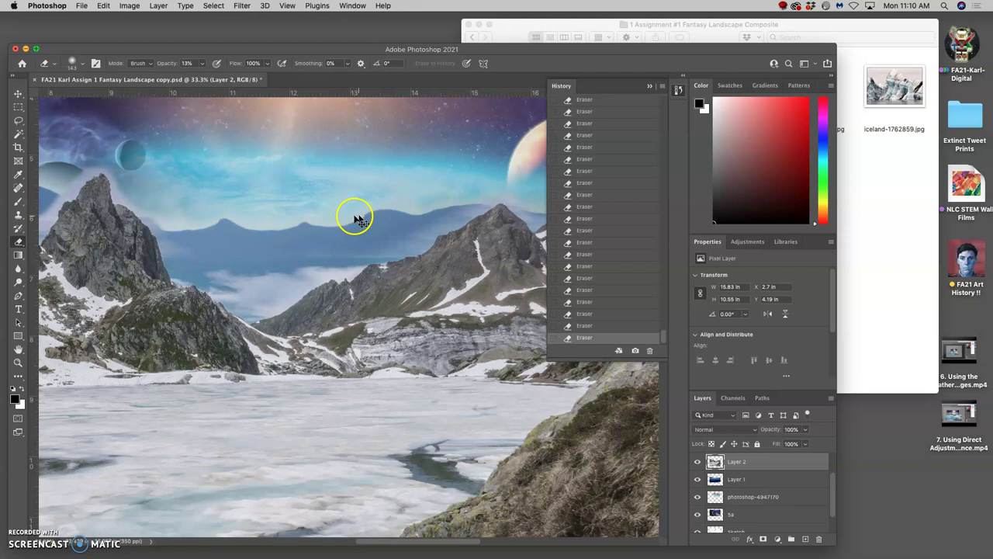
pyautogui.press('super+minus')
pyautogui.press('super+minus')
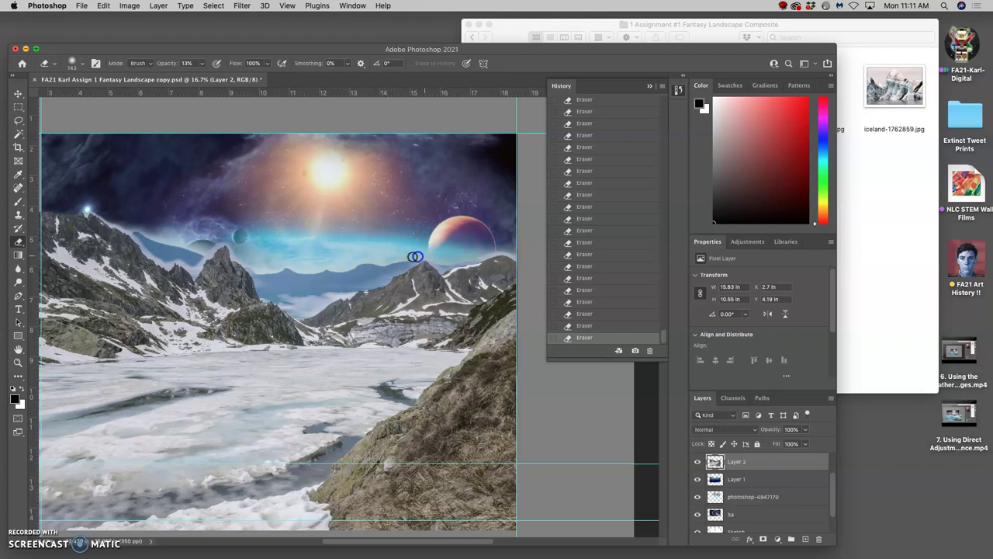
pyautogui.moveTo(339, 272)
pyautogui.mouseDown()
pyautogui.moveTo(256, 266)
pyautogui.moveTo(405, 233)
pyautogui.moveTo(377, 183)
pyautogui.moveTo(360, 206)
pyautogui.moveTo(458, 226)
pyautogui.mouseUp()
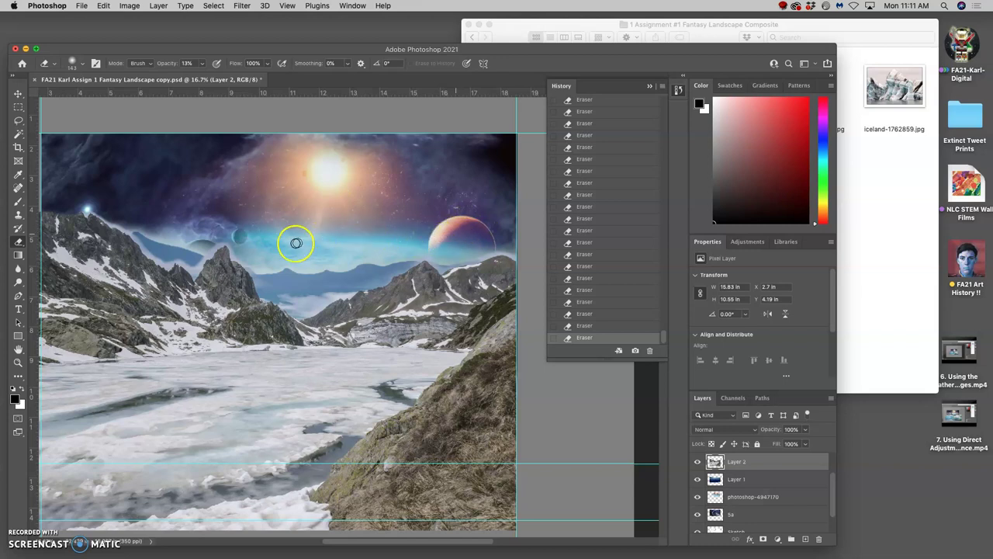
pyautogui.moveTo(370, 242)
pyautogui.mouseDown()
pyautogui.moveTo(336, 245)
pyautogui.moveTo(399, 245)
pyautogui.moveTo(300, 255)
pyautogui.moveTo(331, 253)
pyautogui.mouseUp()
pyautogui.scroll(-3, 332, 249)
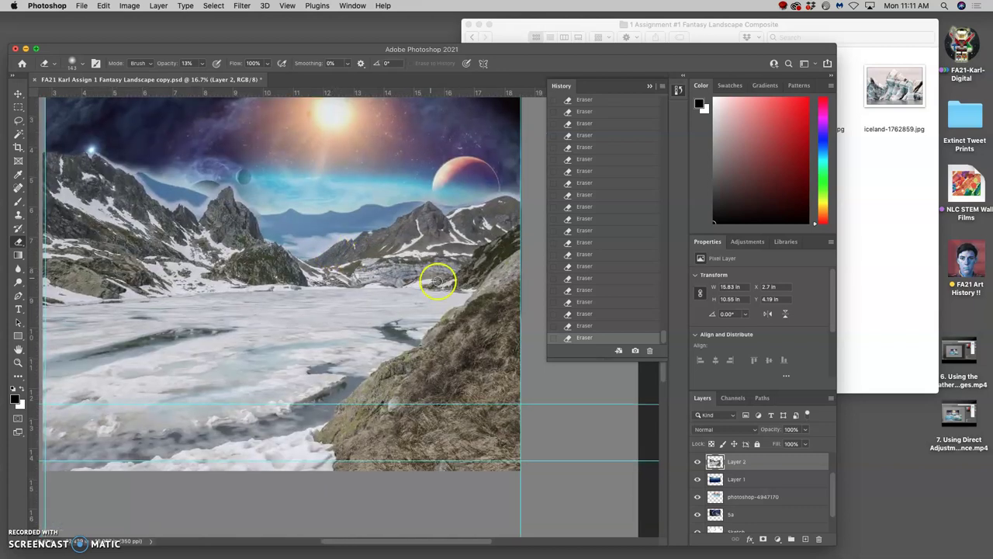
# - Apply Hue/Saturation to the photoshop-4947170 layer with hue +21, saturation -57 and lightness -12
pyautogui.click(738, 501)
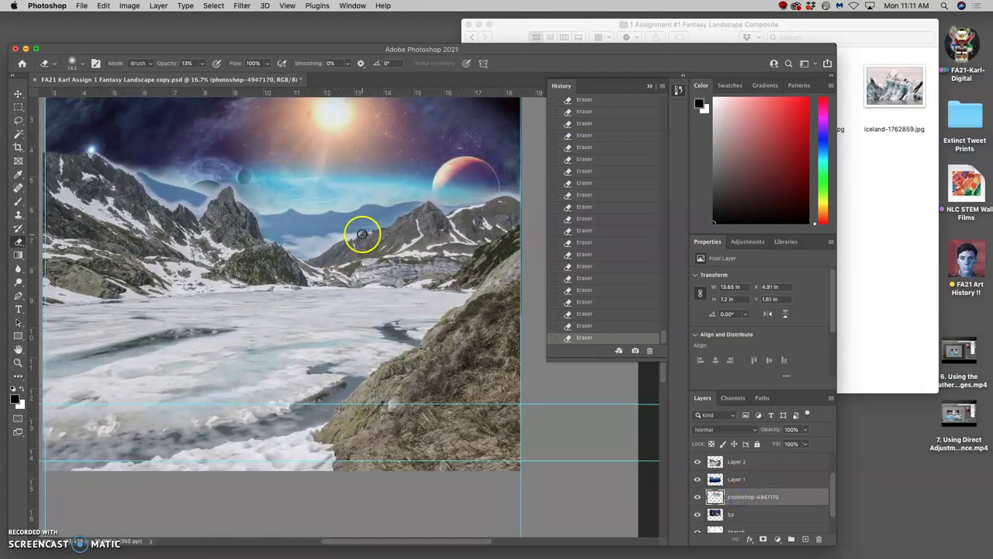
pyautogui.scroll(2, 362, 230)
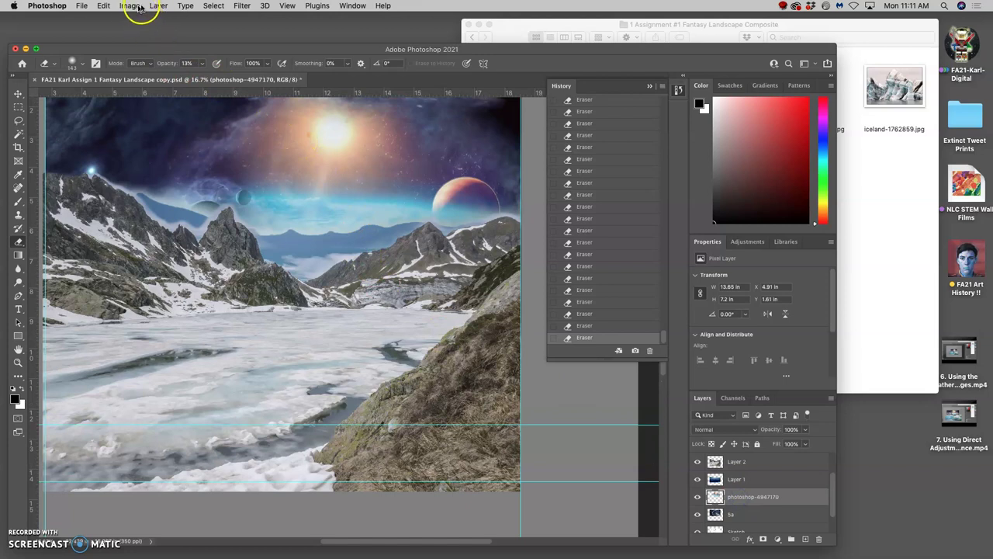
pyautogui.click(130, 7)
pyautogui.moveTo(140, 34)
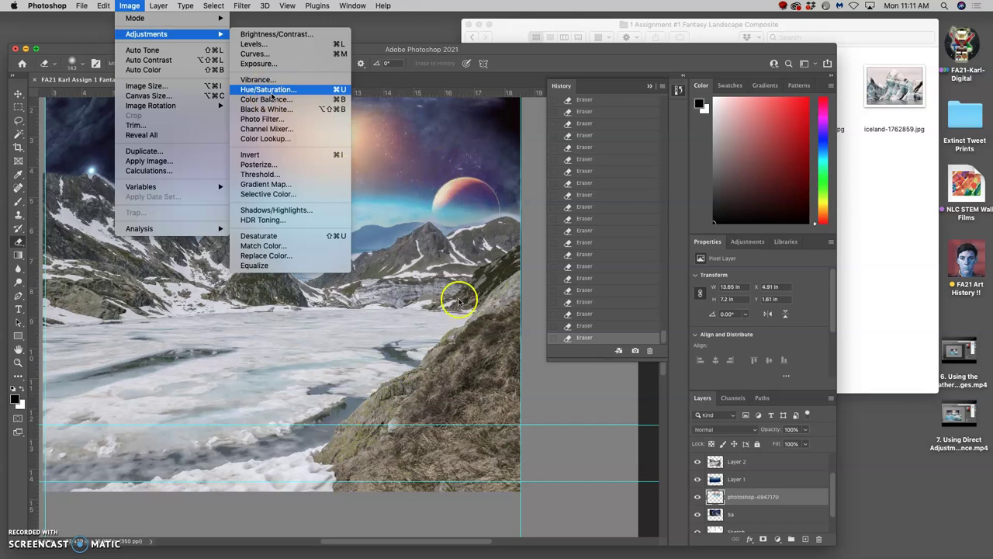
pyautogui.press('Return')
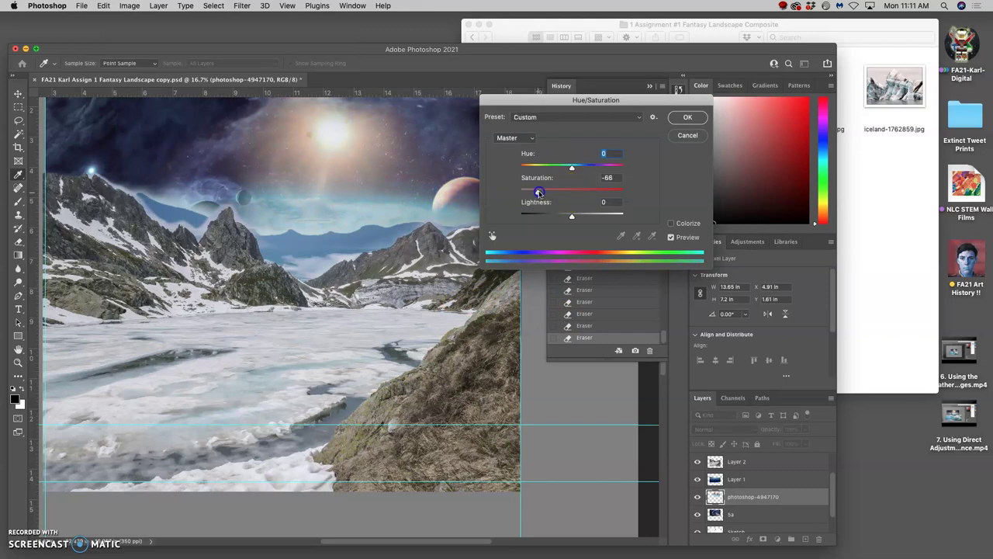
pyautogui.moveTo(543, 192); pyautogui.dragTo(544, 192)
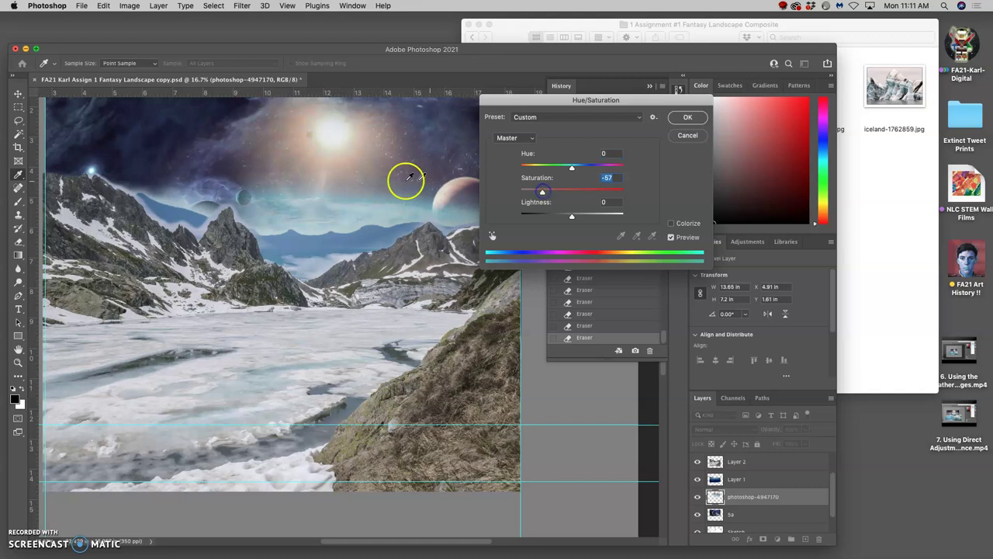
pyautogui.moveTo(564, 103); pyautogui.dragTo(623, 125)
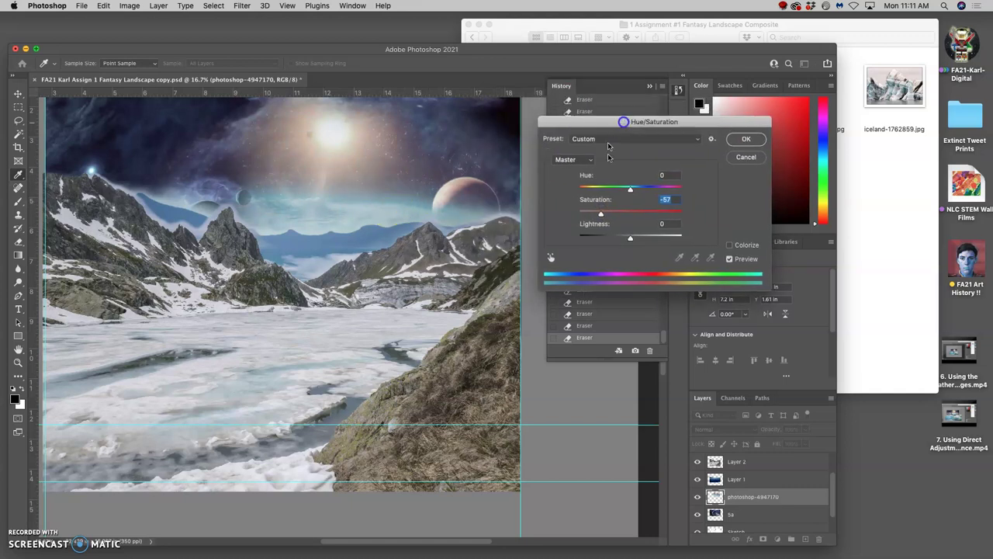
pyautogui.moveTo(630, 238); pyautogui.dragTo(626, 239)
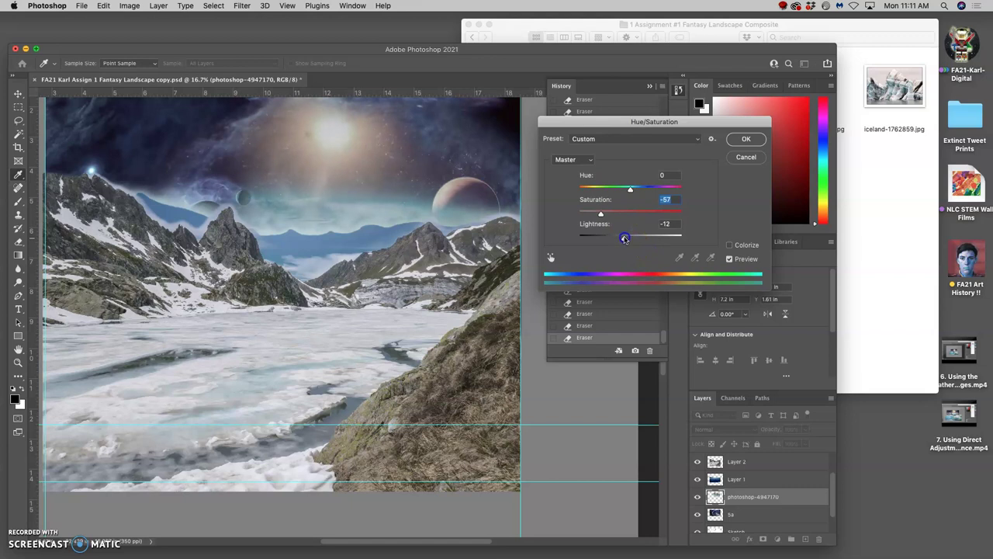
pyautogui.moveTo(625, 239); pyautogui.dragTo(625, 240)
pyautogui.moveTo(630, 191); pyautogui.dragTo(597, 187)
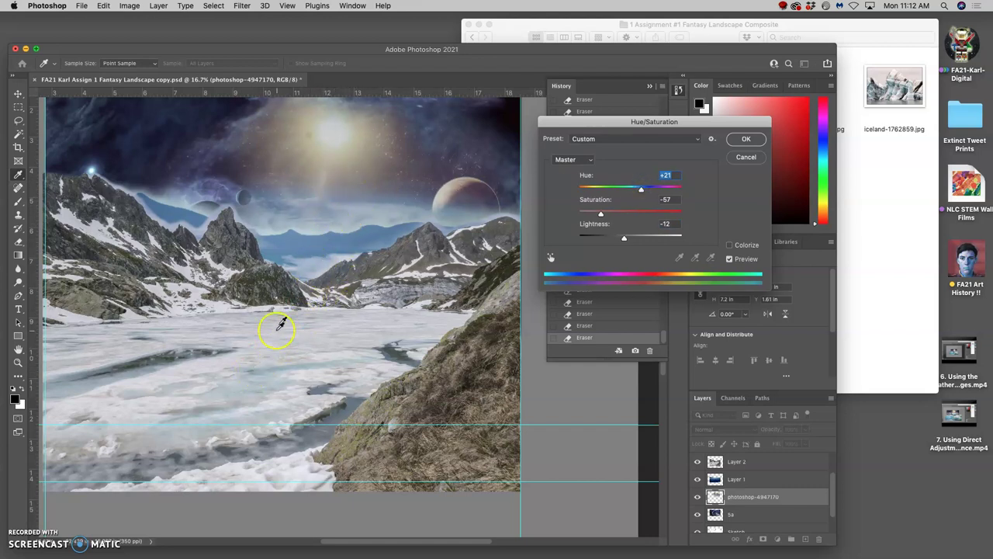
pyautogui.click(739, 140)
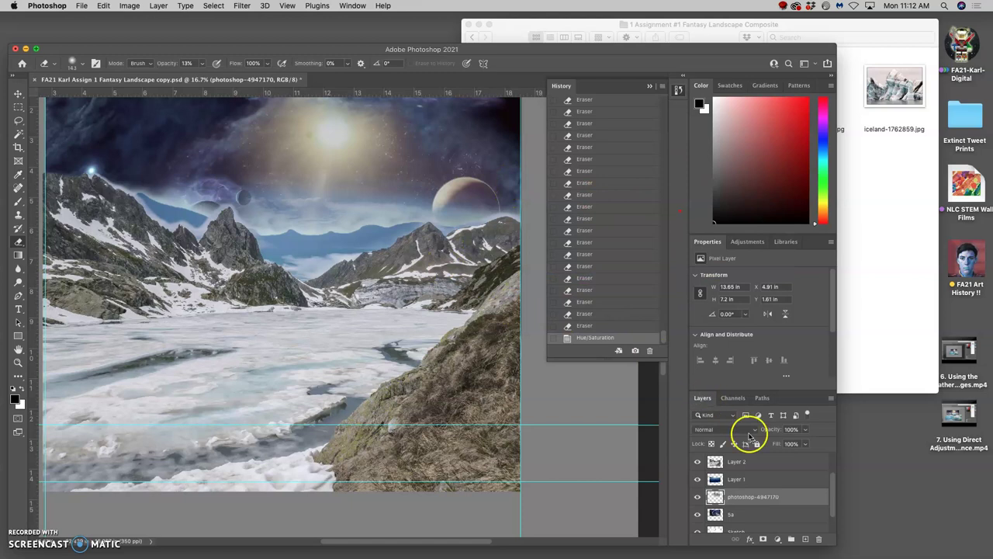
# - Select Layer 1 and hide and show it to check what it contributes to the composite
pyautogui.click(737, 480)
pyautogui.click(698, 480)
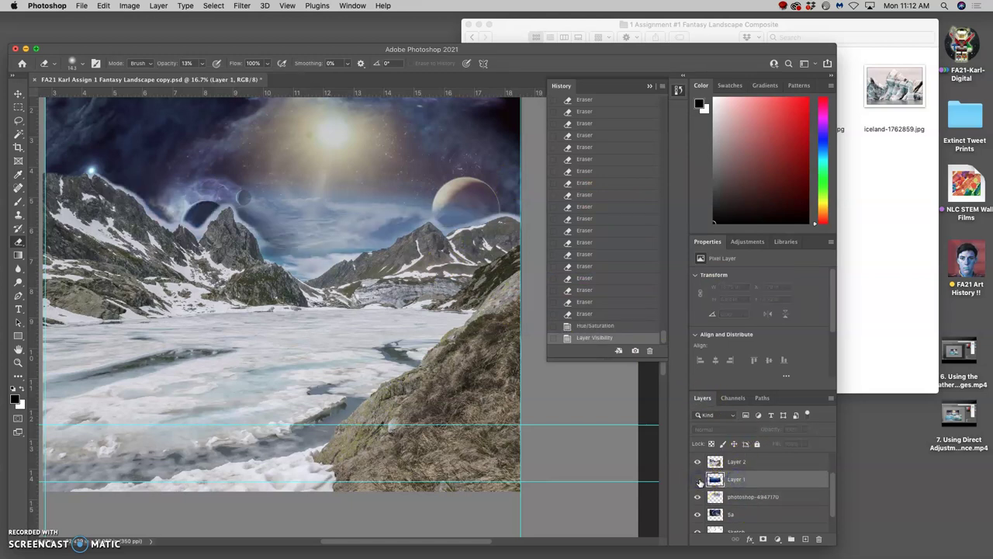
pyautogui.click(698, 479)
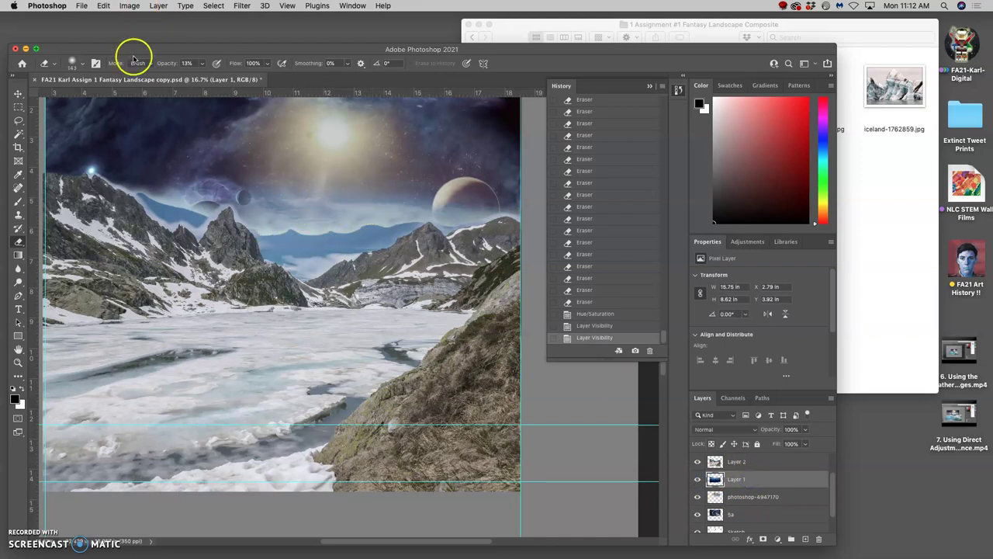
# - Apply Hue/Saturation to Layer 1 with saturation -23 and fine-tune its lightness
pyautogui.click(132, 7)
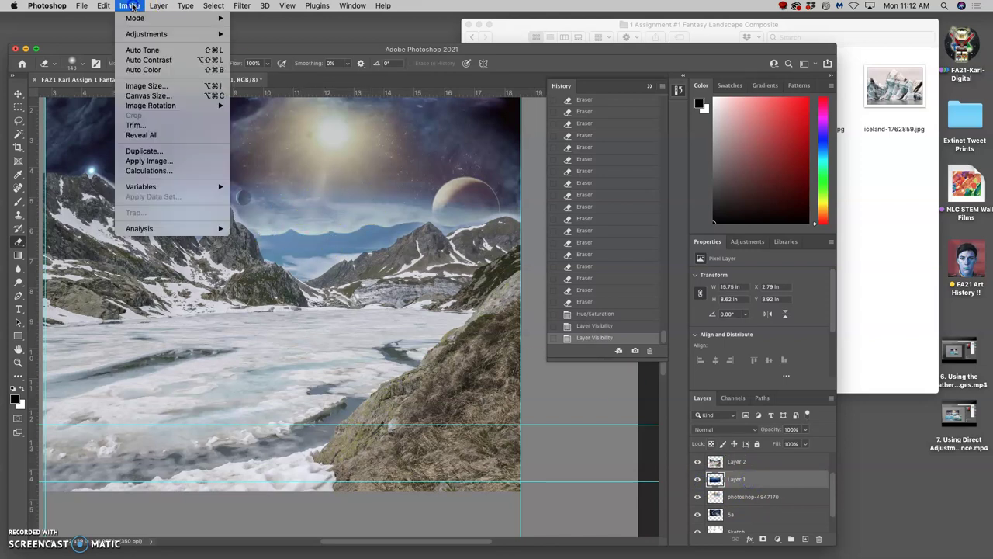
pyautogui.moveTo(133, 35)
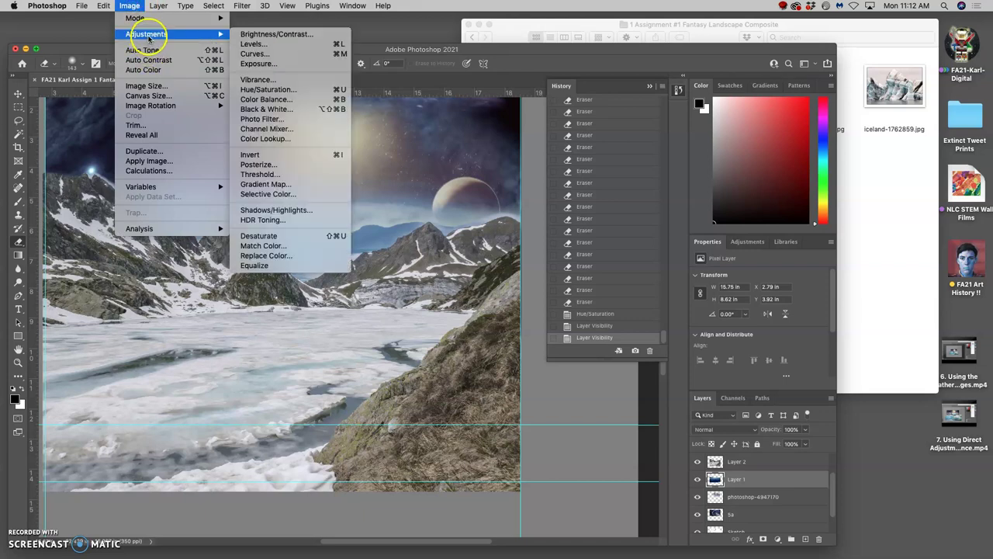
pyautogui.click(268, 90)
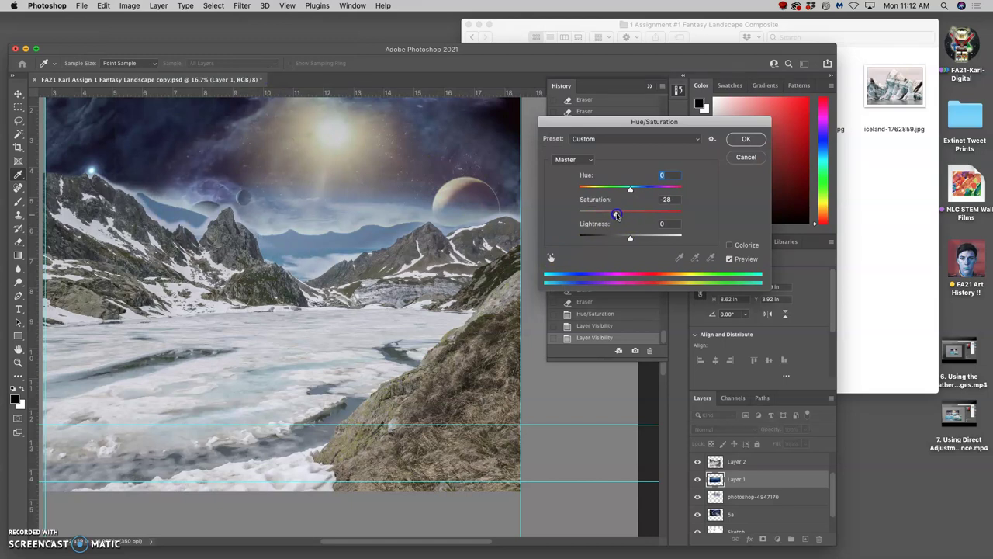
pyautogui.moveTo(631, 238); pyautogui.dragTo(615, 238)
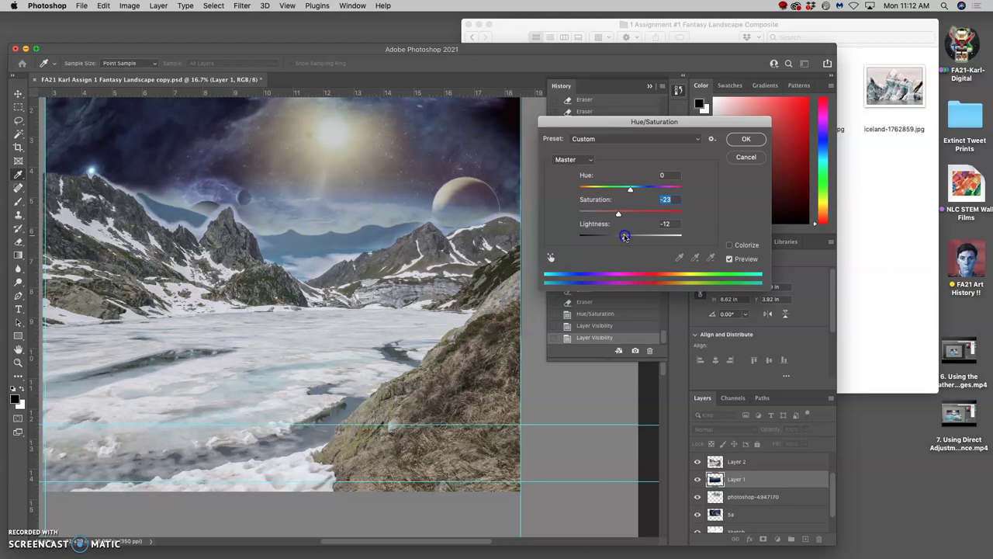
pyautogui.moveTo(634, 236); pyautogui.dragTo(633, 237)
pyautogui.click(743, 139)
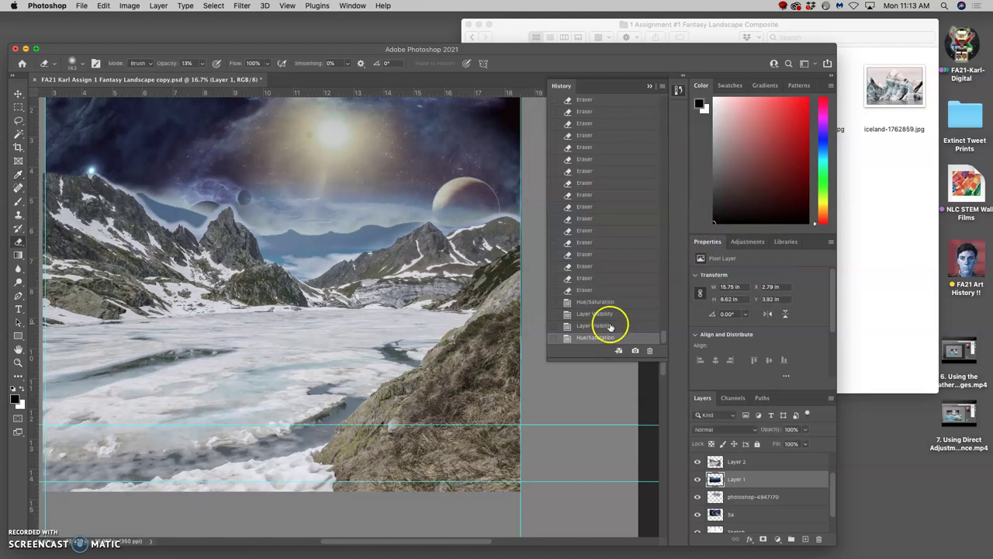
# - Compare Layer 1 before and after its Hue/Saturation adjustment using the document history
pyautogui.click(608, 326)
pyautogui.click(598, 339)
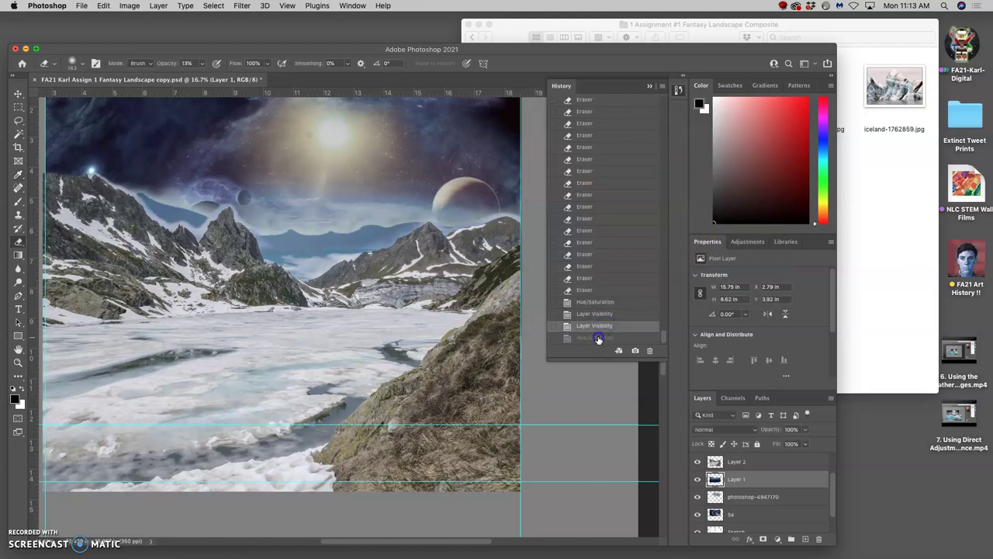
pyautogui.click(597, 327)
pyautogui.click(595, 338)
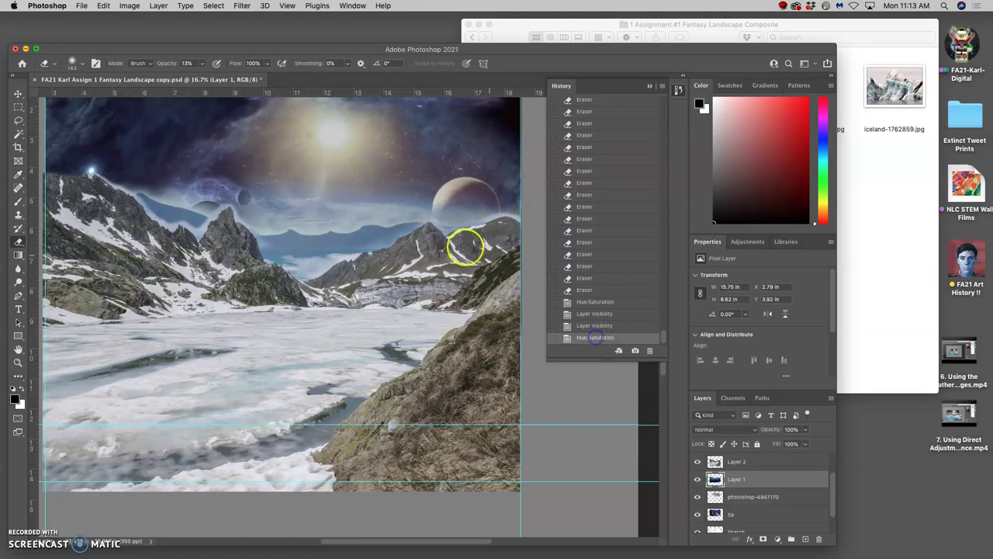
# - Soften Layer 2 with the 13% opacity Eraser across the blue distance between the rocky peaks
pyautogui.scroll(2, 418, 272)
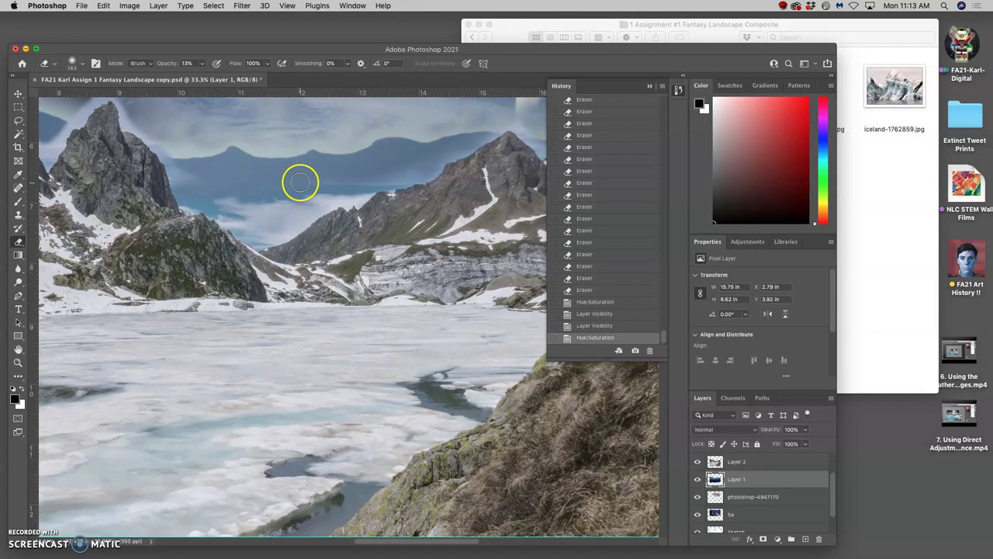
pyautogui.click(741, 466)
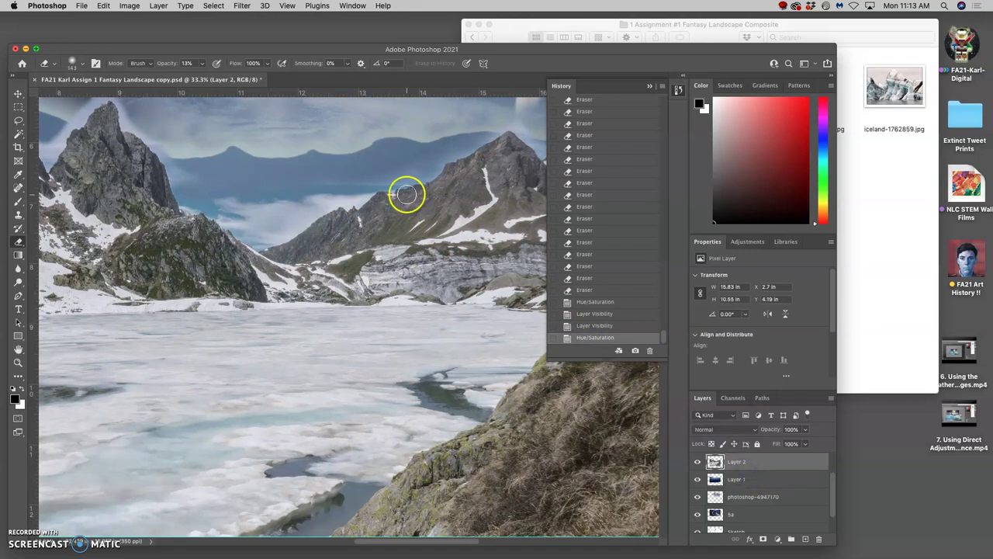
pyautogui.moveTo(361, 181); pyautogui.dragTo(303, 185)
pyautogui.moveTo(341, 183); pyautogui.dragTo(301, 185)
pyautogui.moveTo(346, 184); pyautogui.dragTo(275, 187)
pyautogui.click(329, 182)
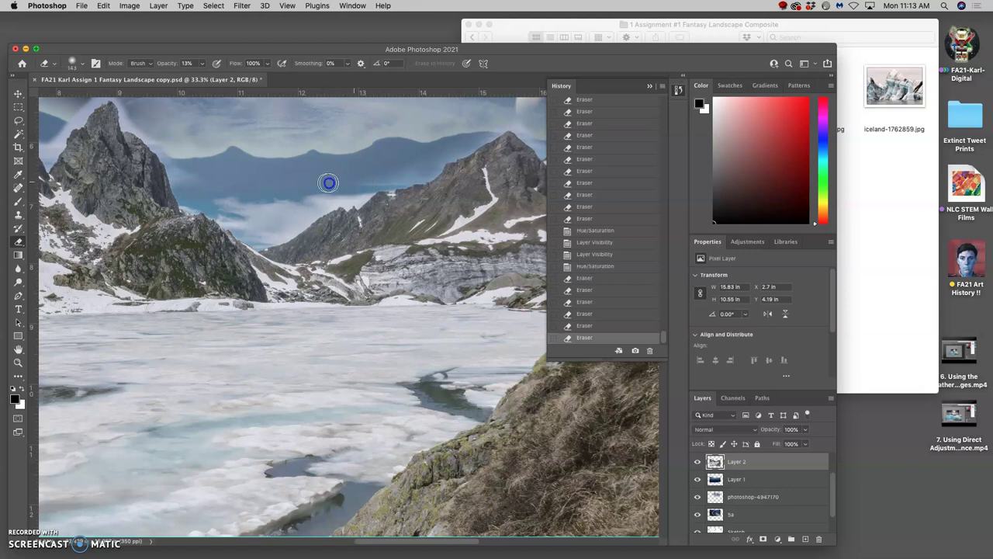
pyautogui.click(353, 179)
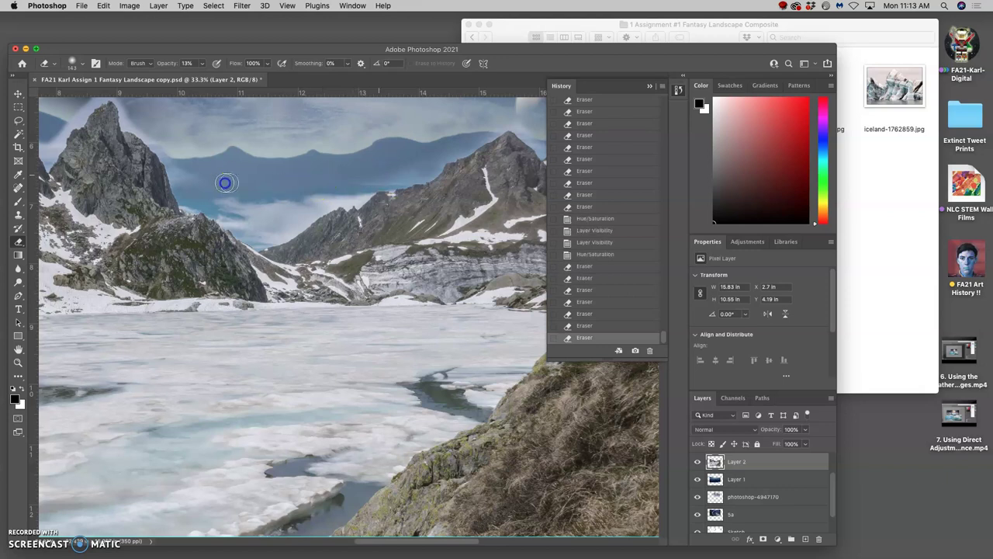
# - Erase lightly on Layer 2 along the sky-side edge of the tall rocky peak at 13% opacity
pyautogui.click(183, 176)
pyautogui.click(177, 158)
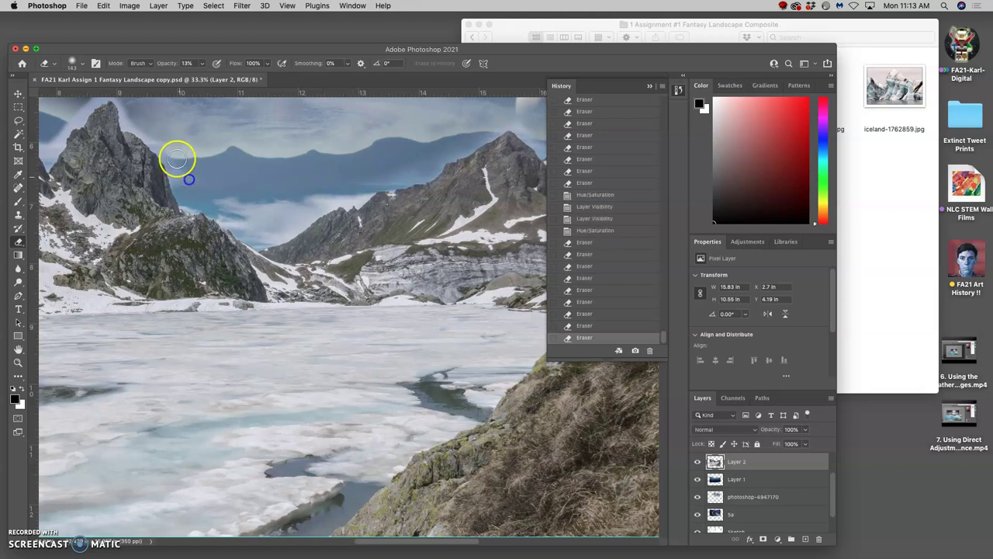
pyautogui.click(179, 180)
pyautogui.click(178, 168)
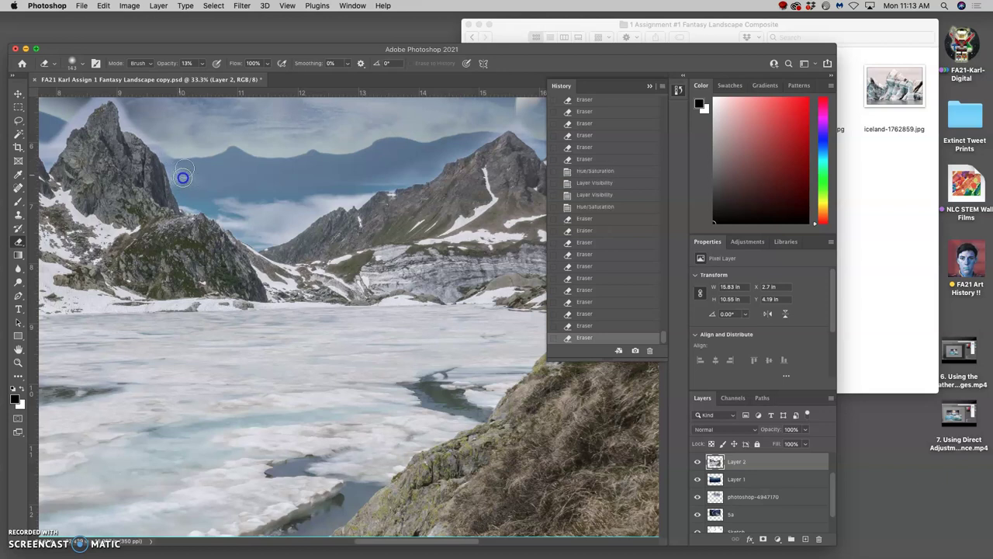
pyautogui.click(183, 178)
pyautogui.click(179, 161)
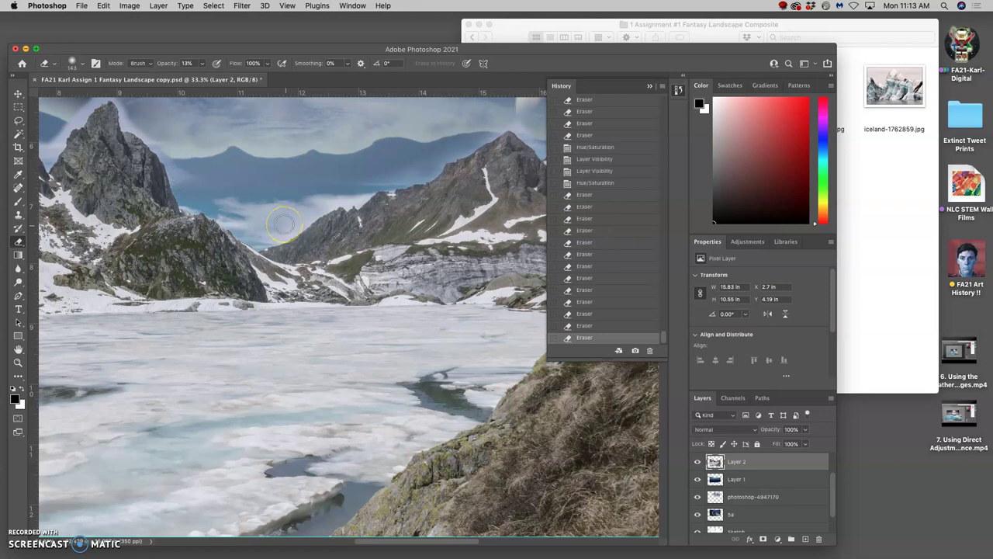
# - Dab the 13% opacity Eraser on Layer 2 over the valley gap and the snowy slopes of the farther mountain
pyautogui.click(296, 221)
pyautogui.click(359, 222)
pyautogui.click(358, 225)
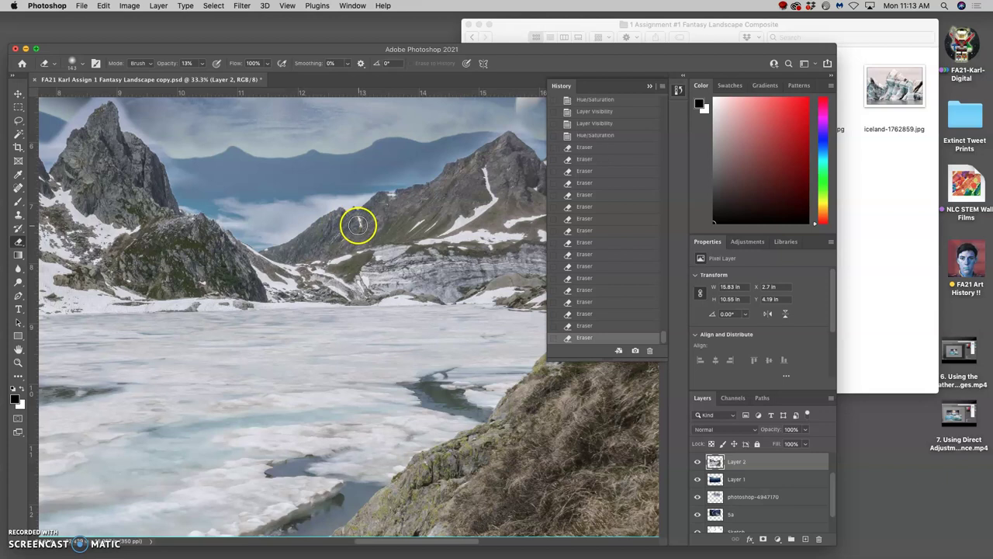
pyautogui.click(359, 225)
pyautogui.click(361, 226)
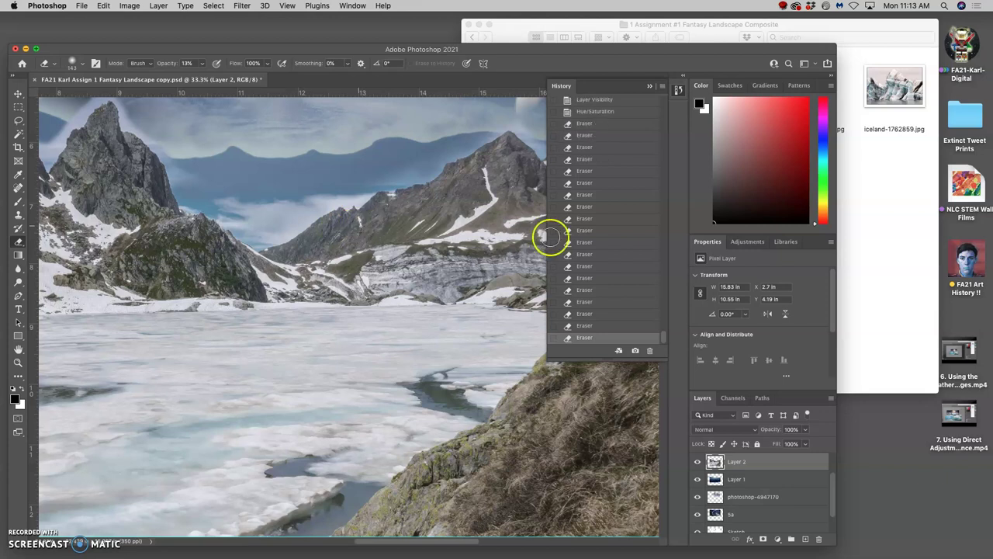
pyautogui.click(483, 241)
pyautogui.click(493, 242)
pyautogui.click(509, 240)
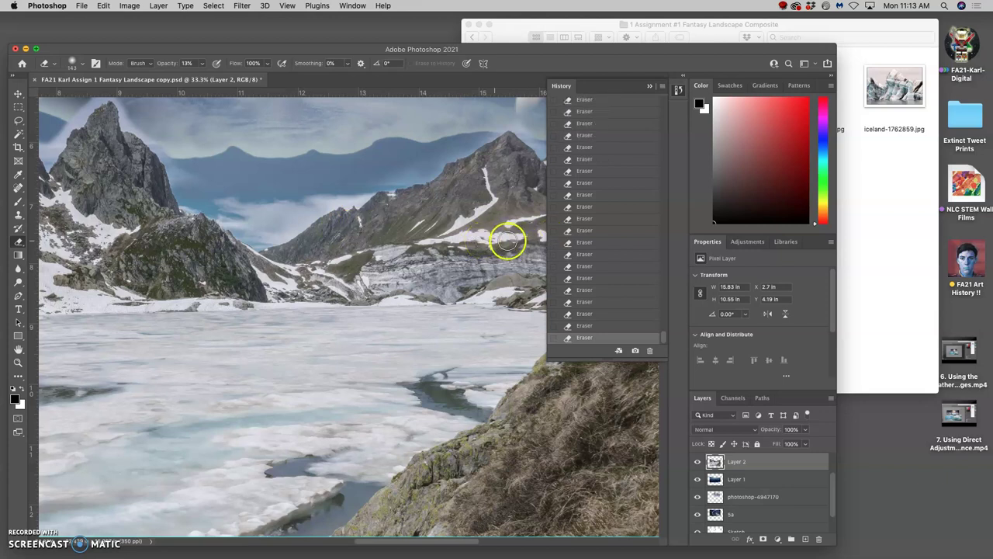
pyautogui.moveTo(507, 242); pyautogui.dragTo(486, 238)
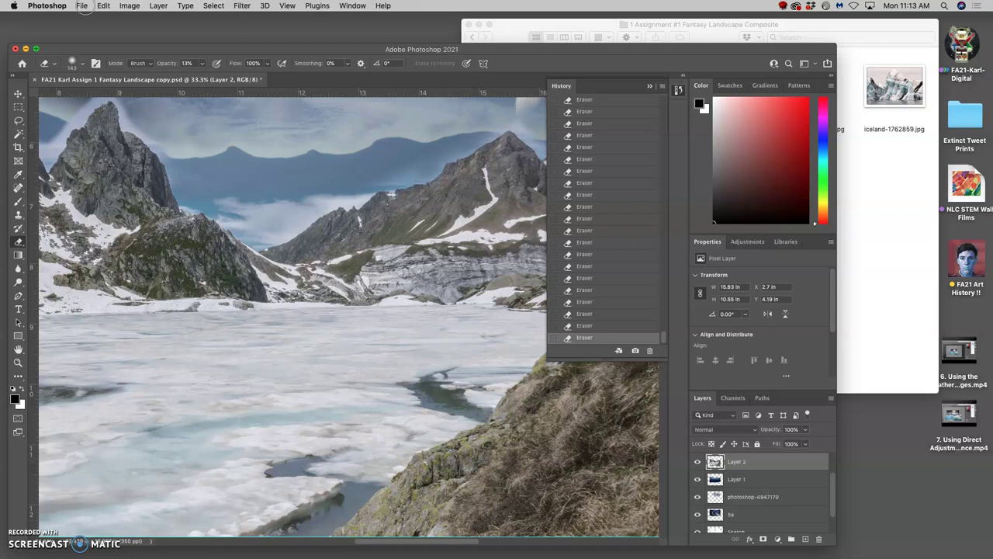
# - Save the composite file
pyautogui.press('super+minus')
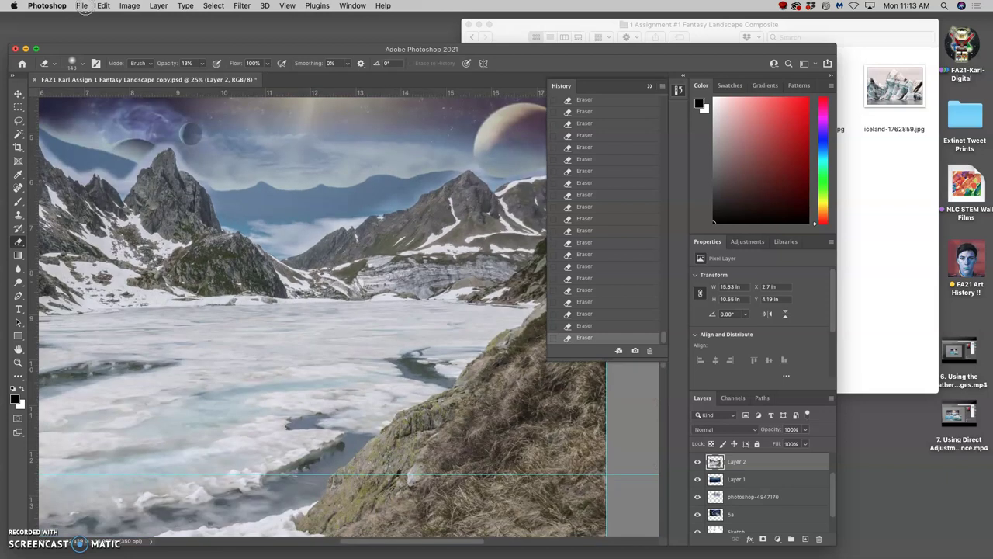
pyautogui.press('super+minus')
pyautogui.click(84, 6)
pyautogui.click(266, 147)
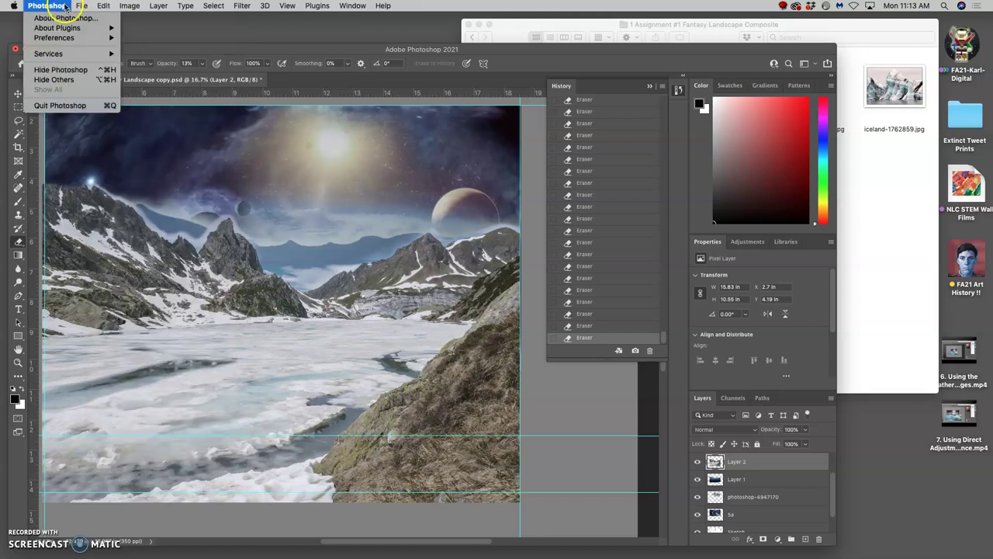
pyautogui.moveTo(82, 6)
pyautogui.click(91, 114)
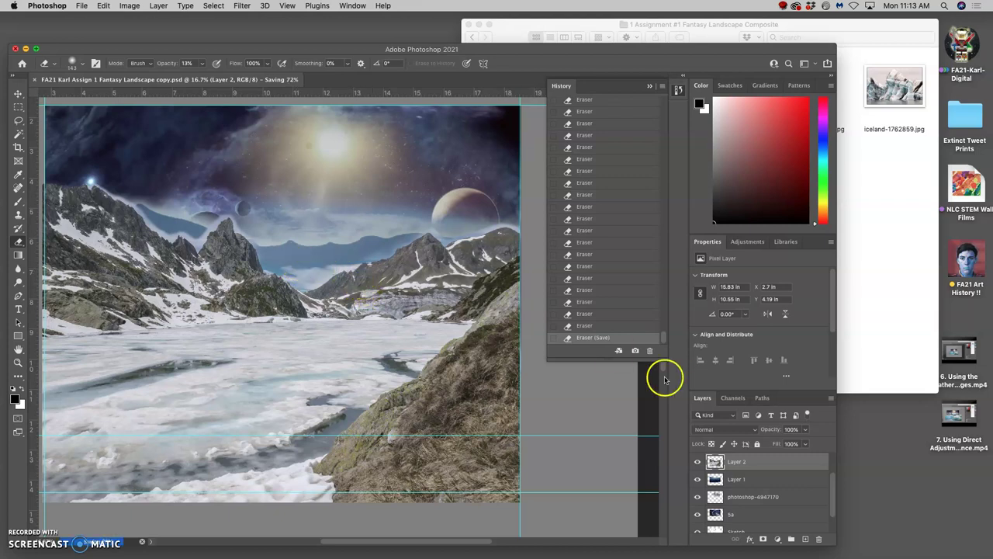
# - Make the 3b iceberg layer visible and select it for editing
pyautogui.scroll(1, 745, 471)
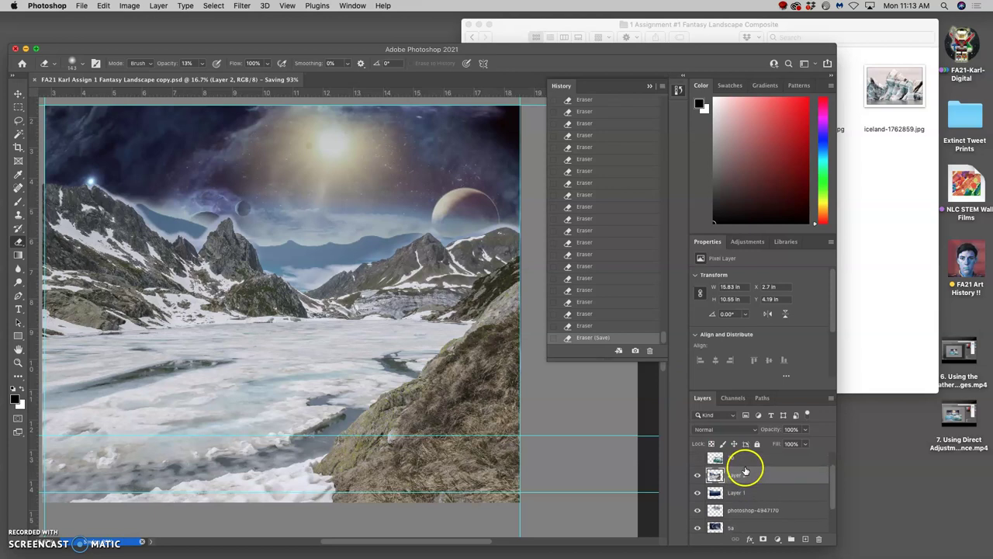
pyautogui.click(697, 458)
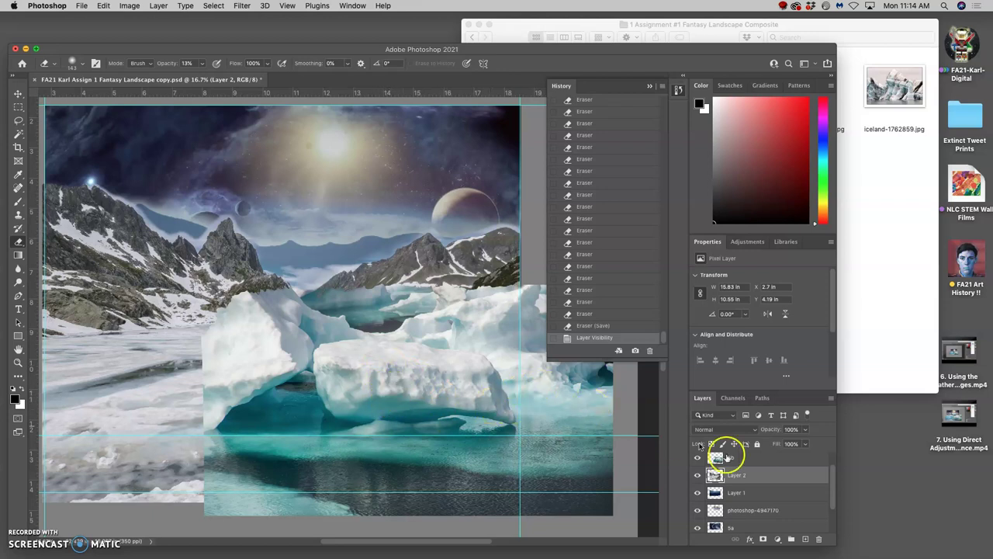
pyautogui.click(741, 461)
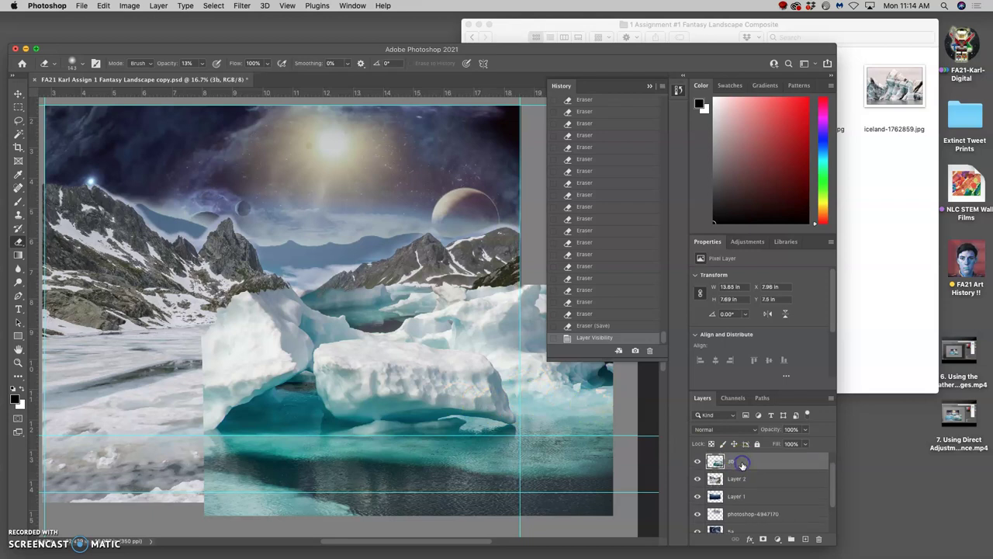
# - Apply Levels to the 3b iceberg layer with input levels of 0 for blacks, 0.88 for midtones and 253 for whites
pyautogui.click(129, 6)
pyautogui.moveTo(155, 34)
pyautogui.click(245, 39)
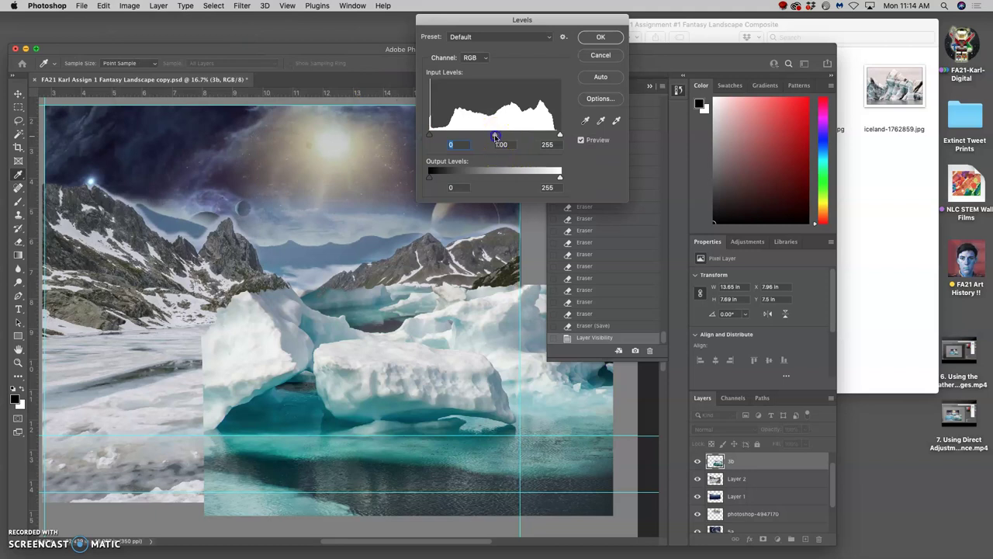
pyautogui.moveTo(496, 137); pyautogui.dragTo(503, 137)
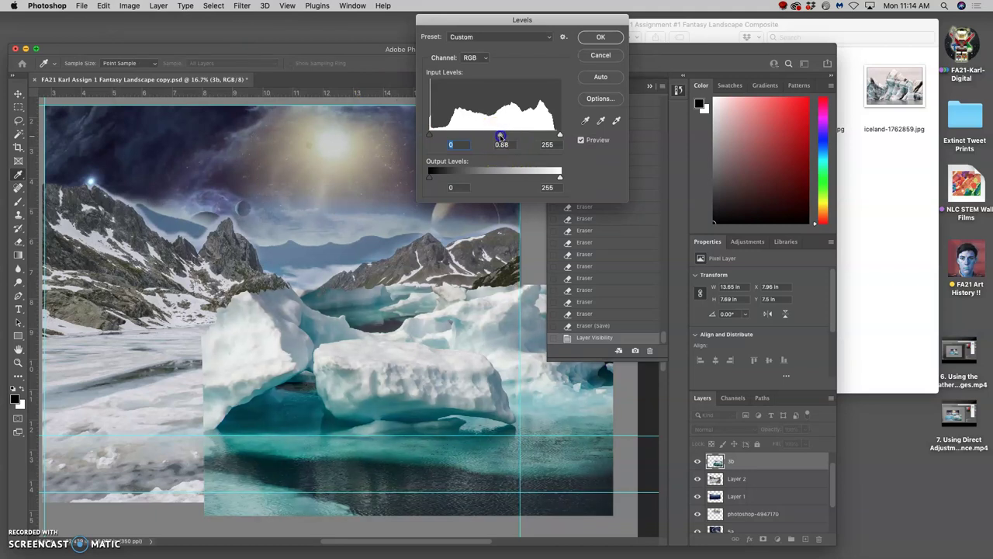
pyautogui.click(499, 137)
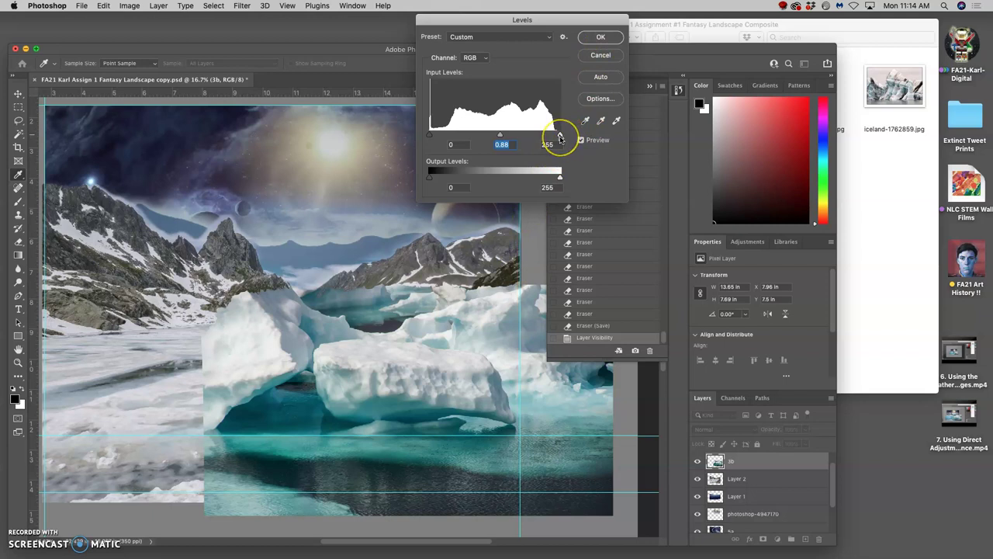
pyautogui.moveTo(558, 137); pyautogui.dragTo(560, 136)
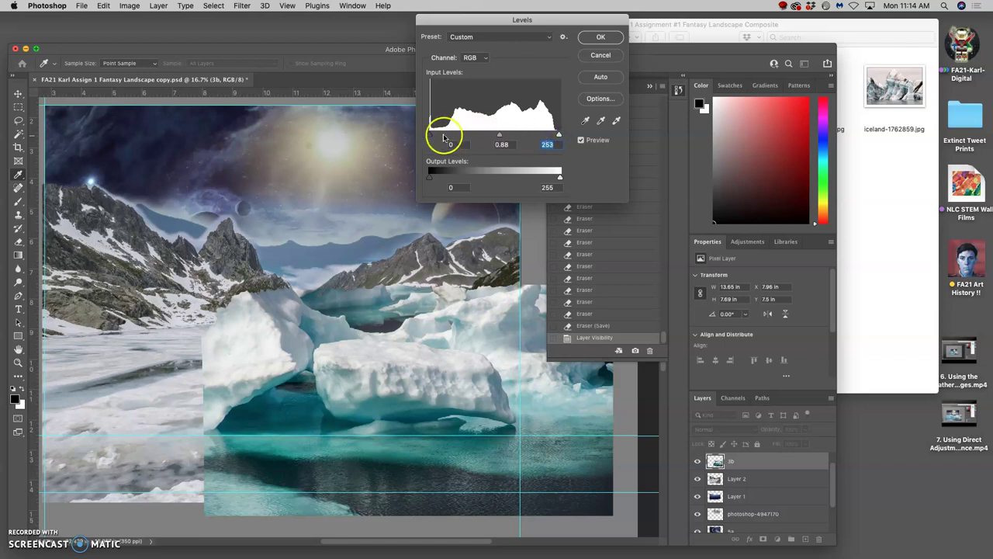
pyautogui.moveTo(429, 136)
pyautogui.mouseDown()
pyautogui.moveTo(469, 138)
pyautogui.moveTo(435, 137)
pyautogui.mouseUp()
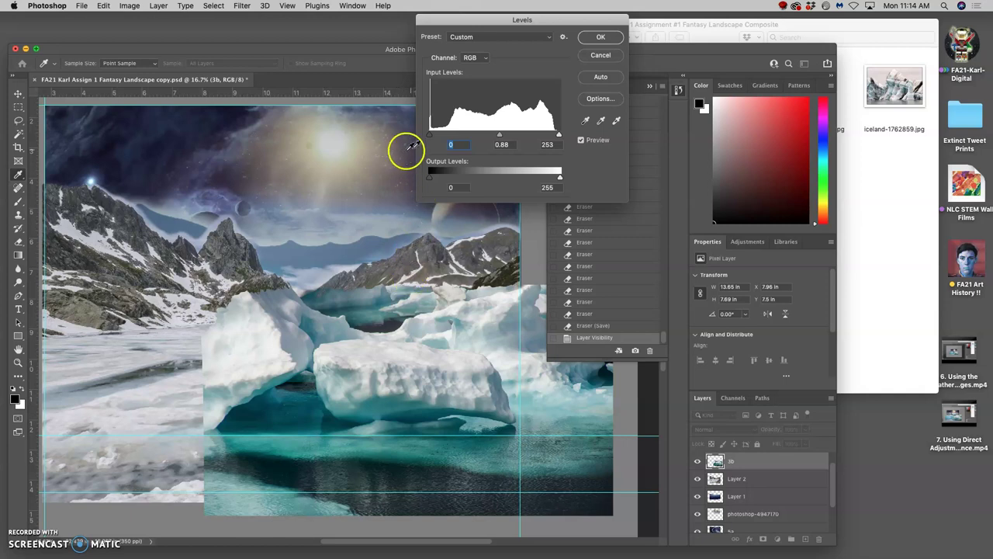
pyautogui.click(600, 38)
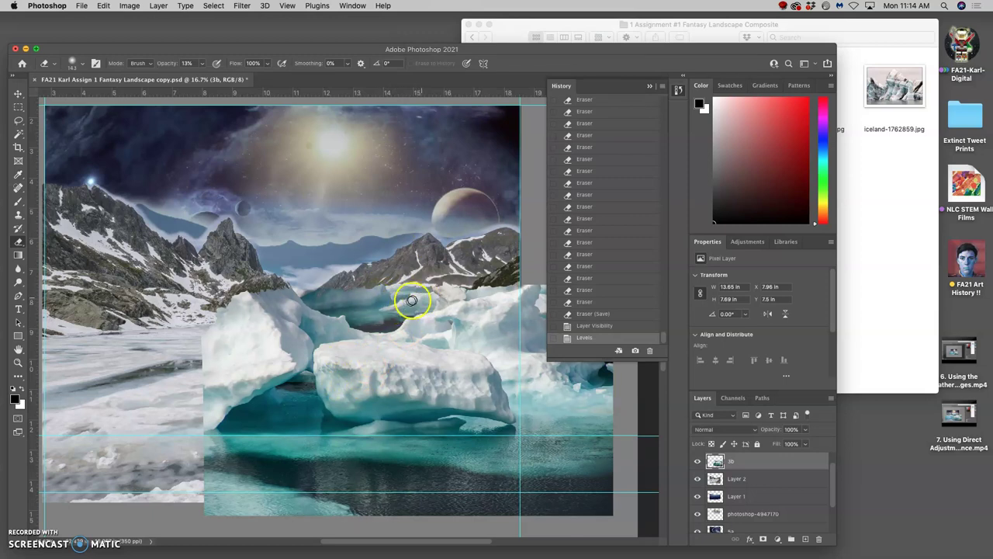
# - Open Color Balance for the 3b layer, shift the midtones toward red and adjust their yellow–blue balance
pyautogui.click(130, 5)
pyautogui.moveTo(138, 32)
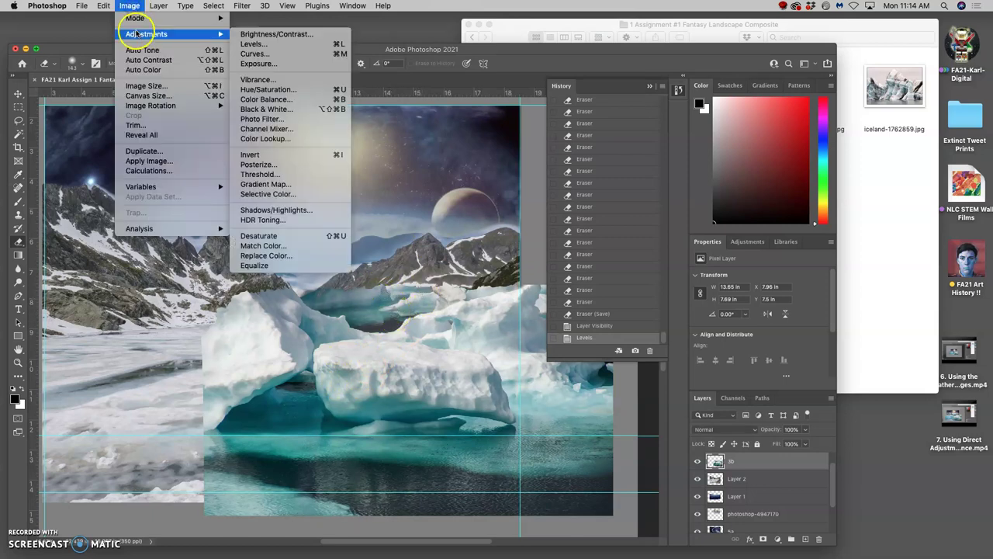
pyautogui.click(277, 99)
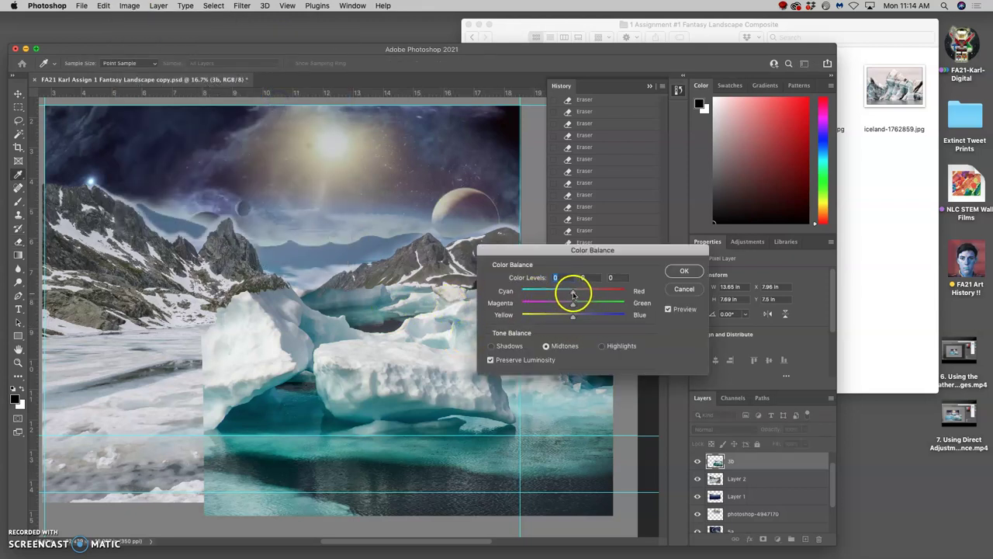
pyautogui.moveTo(572, 291); pyautogui.dragTo(575, 293)
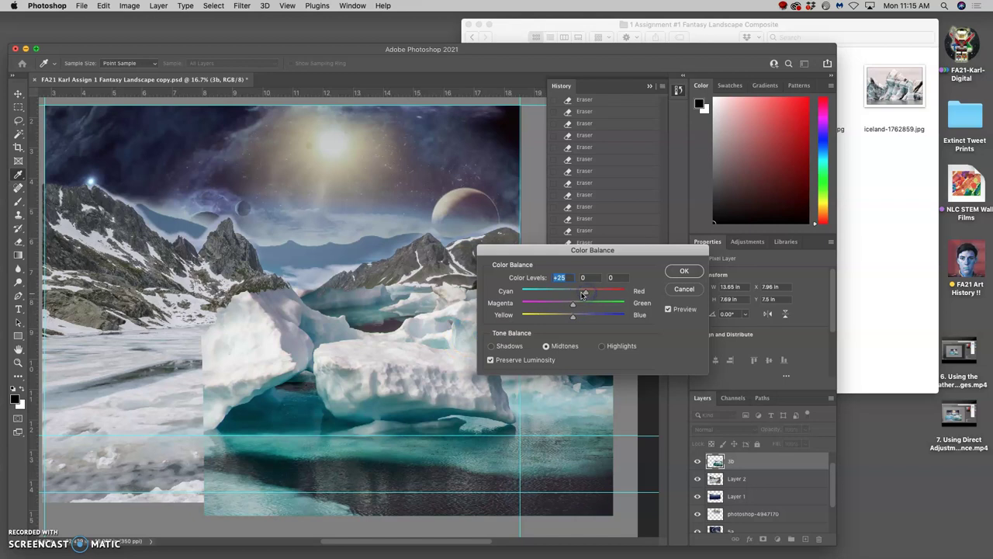
pyautogui.moveTo(586, 290); pyautogui.dragTo(587, 290)
pyautogui.moveTo(568, 316); pyautogui.dragTo(569, 319)
# - Apply Color Balance with highlights blue +9 and shadows red +2, blue +10, and compare the iceberg before and after
pyautogui.click(602, 346)
pyautogui.moveTo(570, 313); pyautogui.dragTo(573, 318)
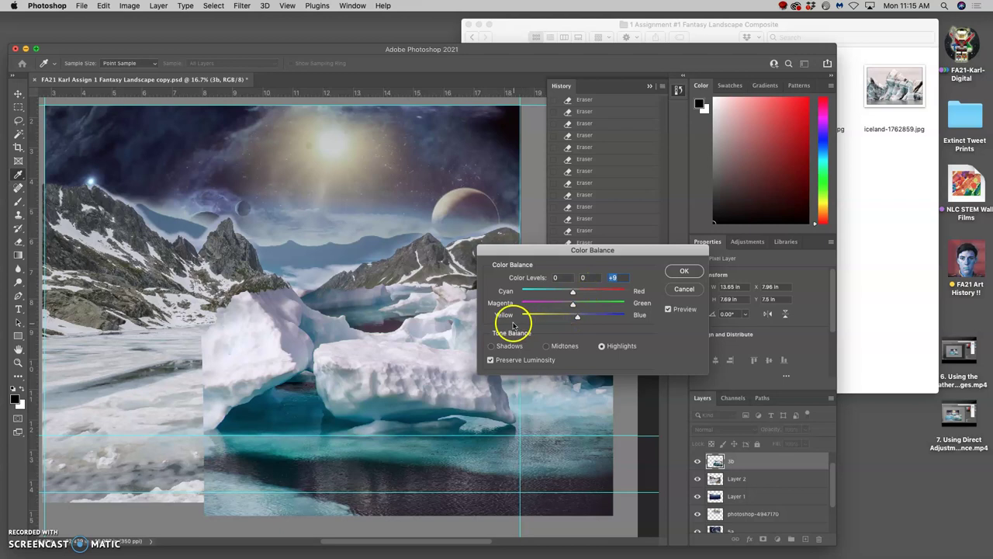
pyautogui.click(492, 346)
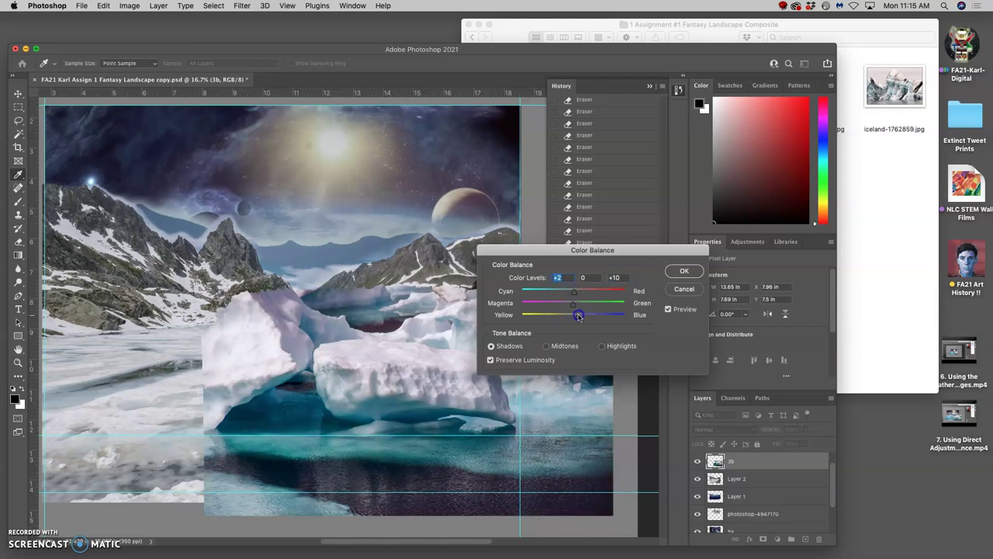
pyautogui.click(678, 270)
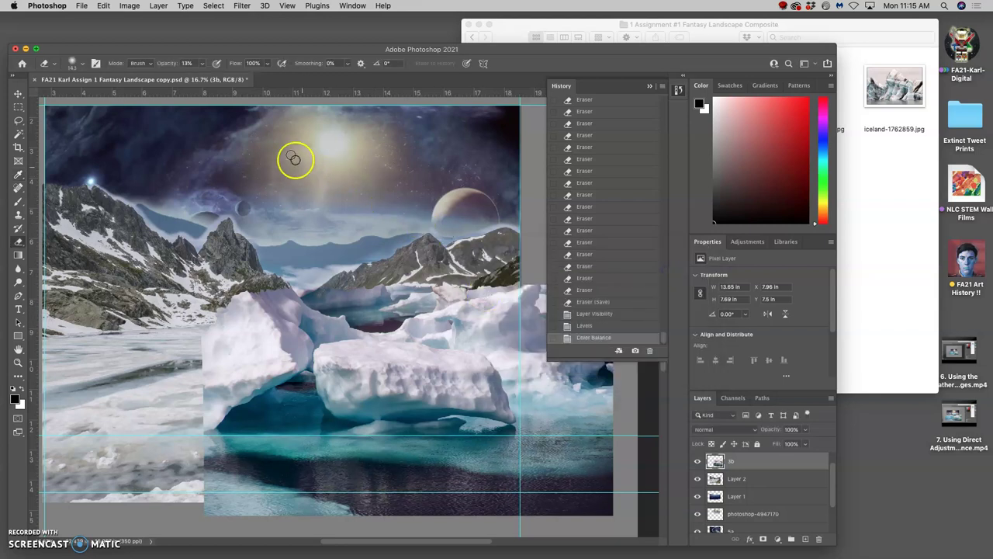
pyautogui.click(590, 326)
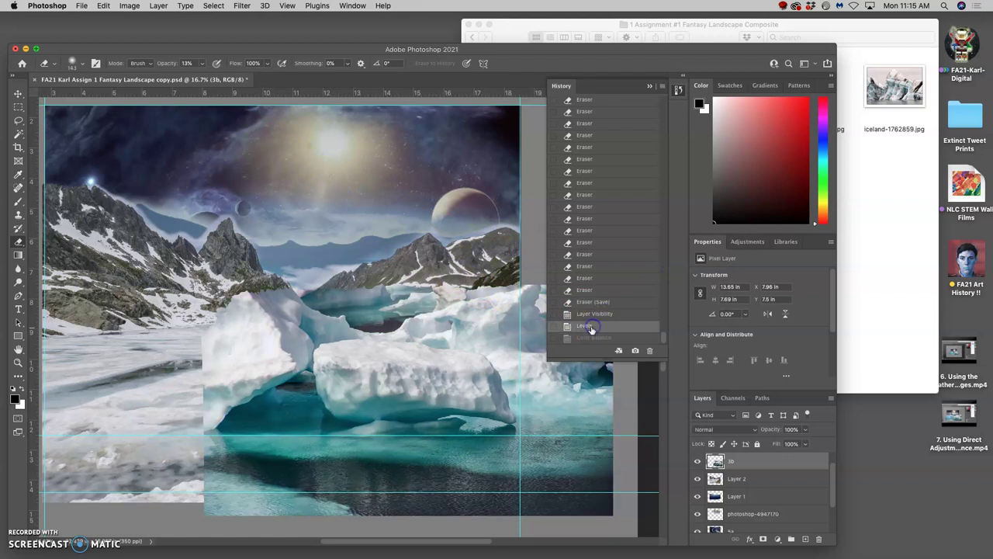
pyautogui.click(595, 338)
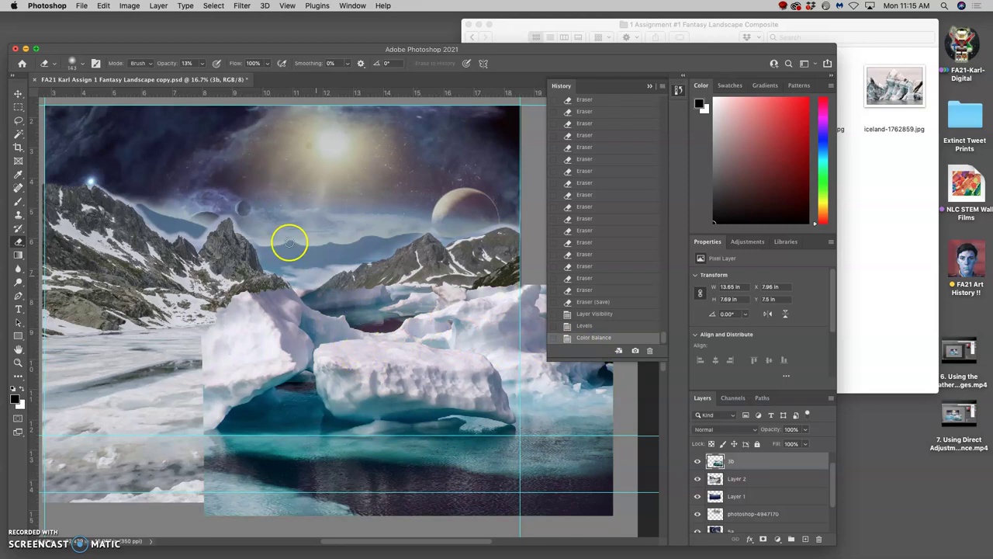
# - Apply Hue/Saturation to the 3b iceberg layer with saturation -15 and lightness -5
pyautogui.click(130, 6)
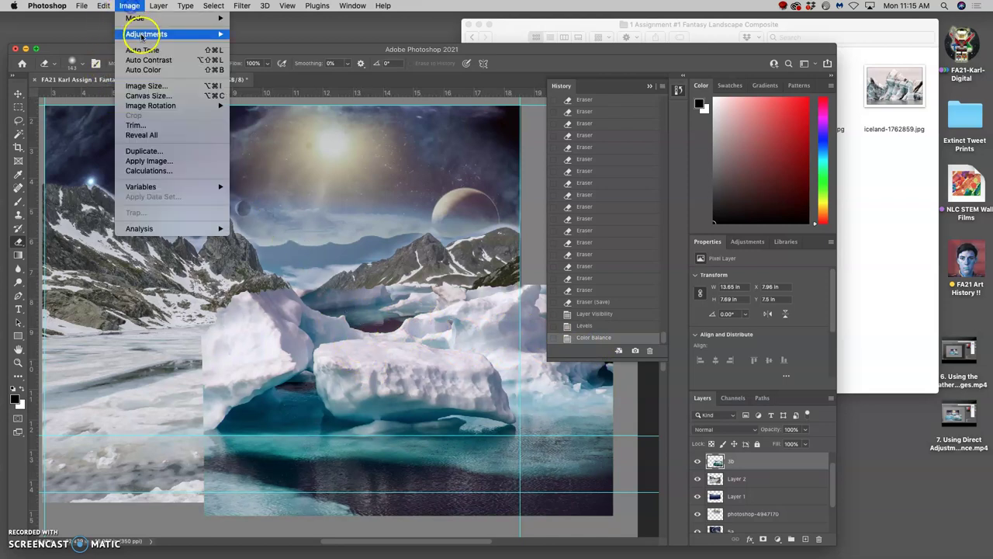
pyautogui.moveTo(179, 34)
pyautogui.click(266, 89)
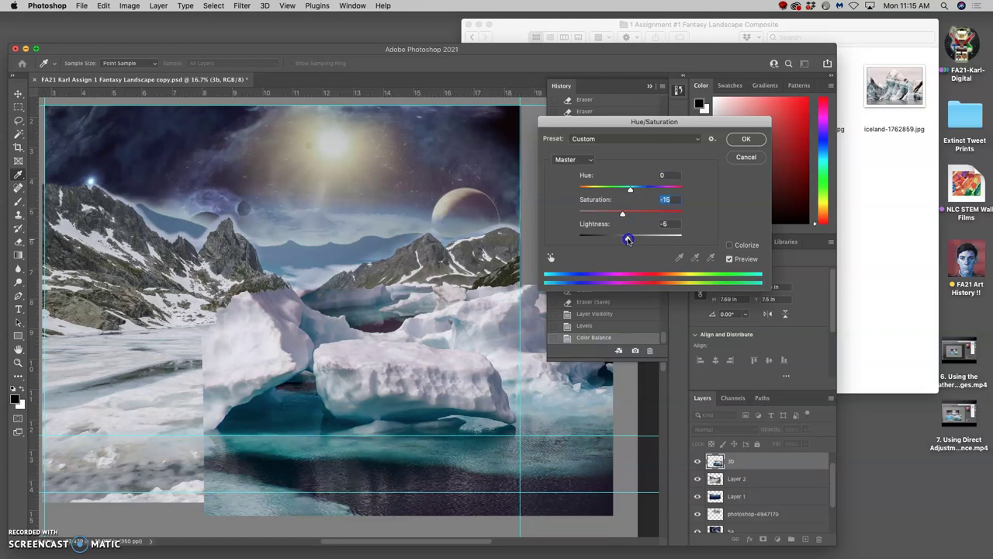
pyautogui.moveTo(629, 241); pyautogui.dragTo(628, 240)
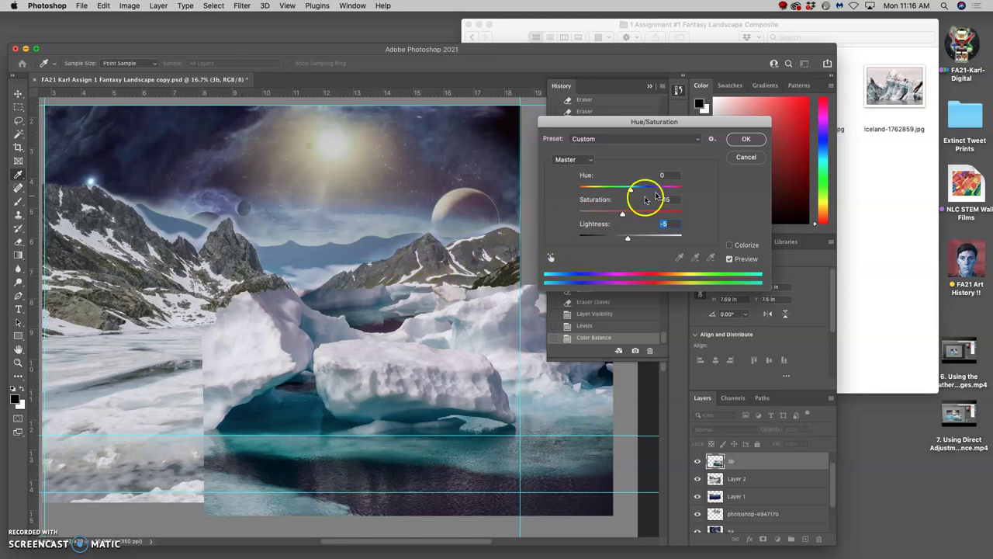
pyautogui.click(746, 139)
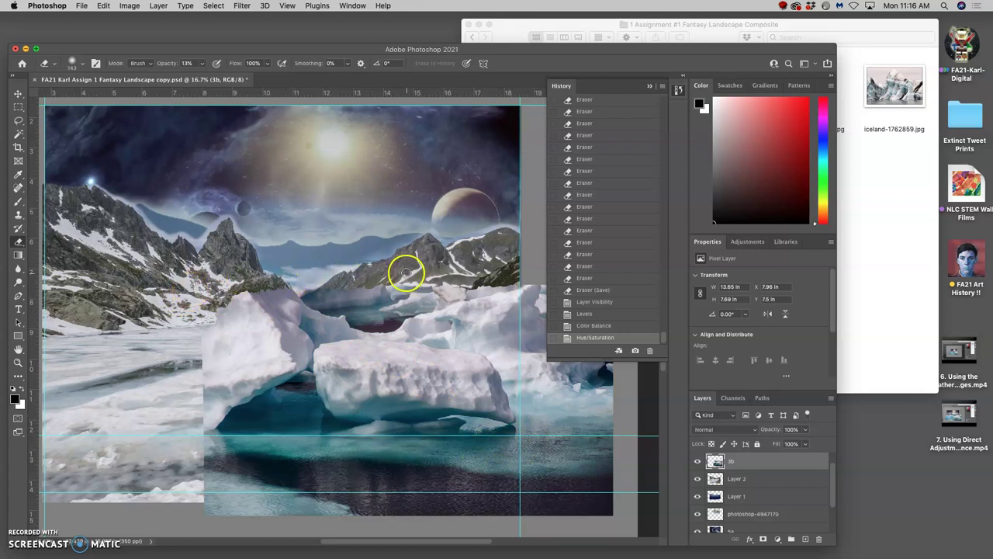
# - Make Layer 4 with the blue glacier visible
pyautogui.press('super+minus')
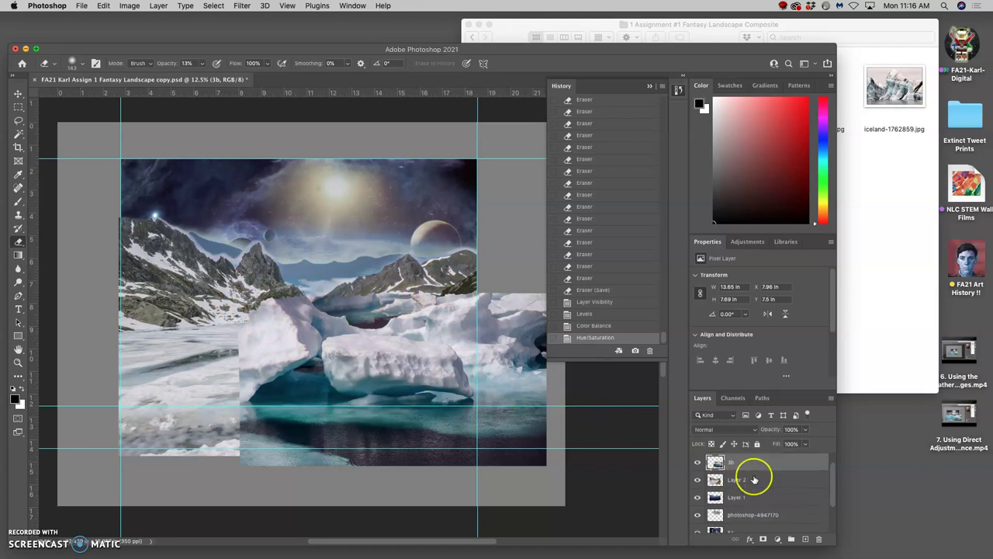
pyautogui.scroll(2, 754, 479)
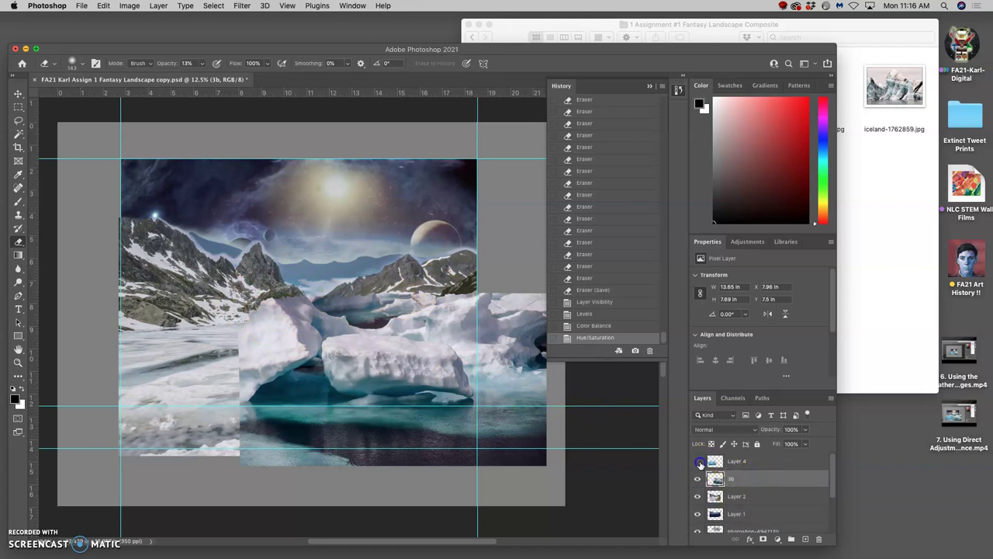
pyautogui.click(698, 461)
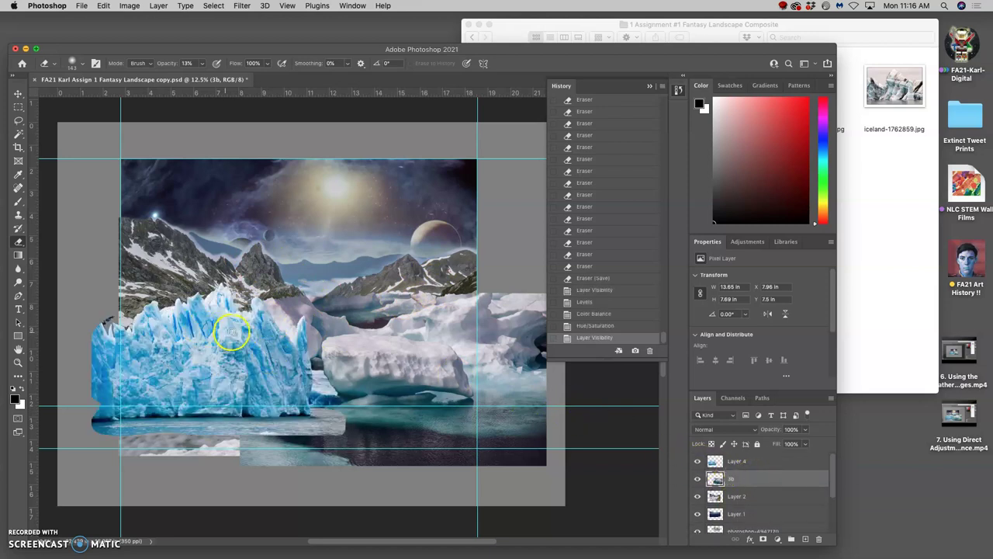
pyautogui.click(130, 5)
pyautogui.moveTo(153, 33)
pyautogui.click(240, 43)
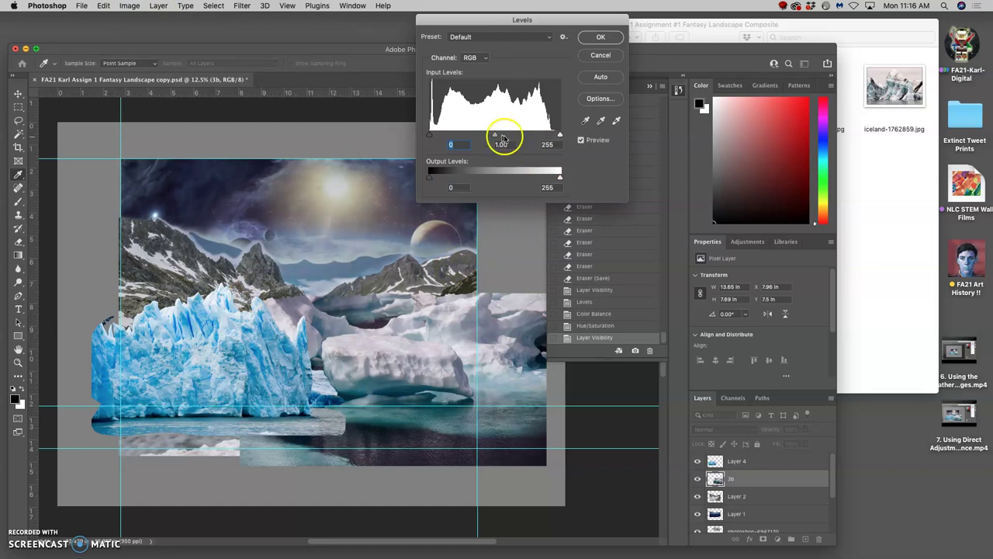
pyautogui.moveTo(494, 136); pyautogui.dragTo(505, 137)
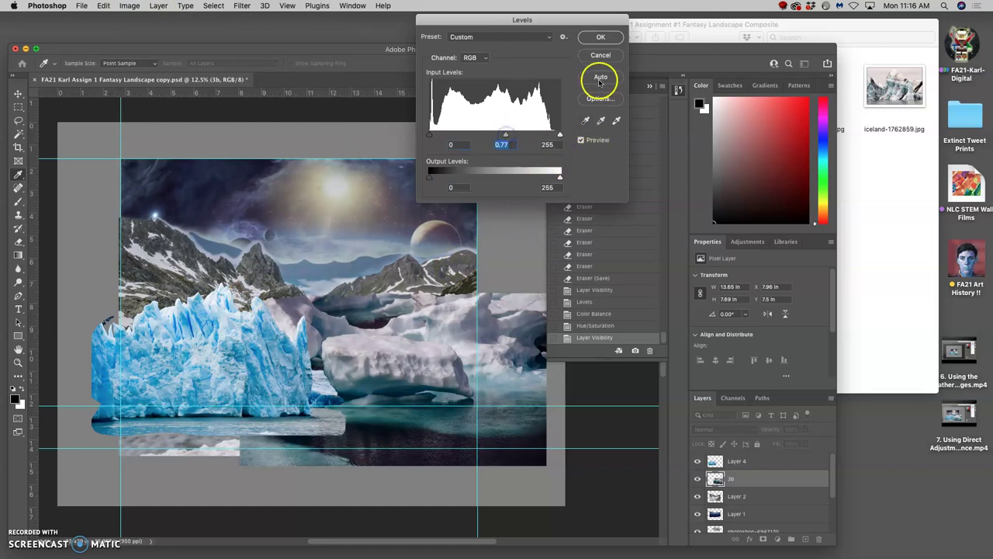
pyautogui.click(600, 55)
# - Select Layer 4 and apply Levels with input midtones at 0.78 and output levels of 16 for blacks and 242 for whites
pyautogui.click(742, 462)
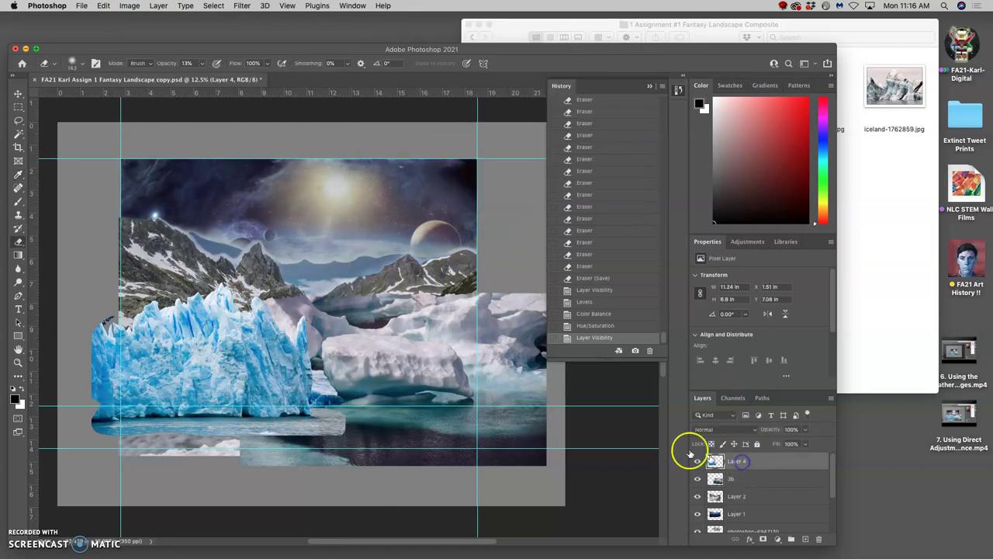
pyautogui.click(130, 6)
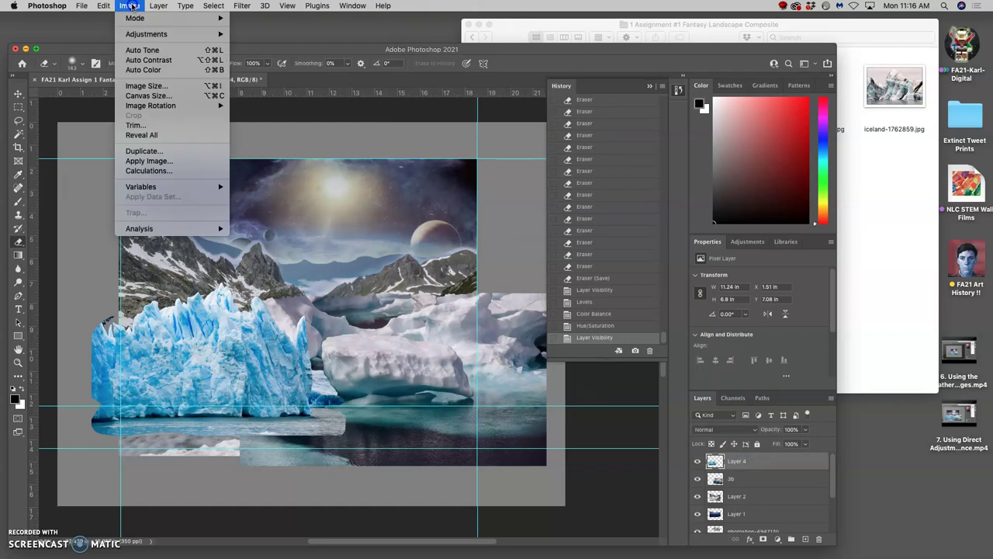
pyautogui.moveTo(198, 34)
pyautogui.click(245, 44)
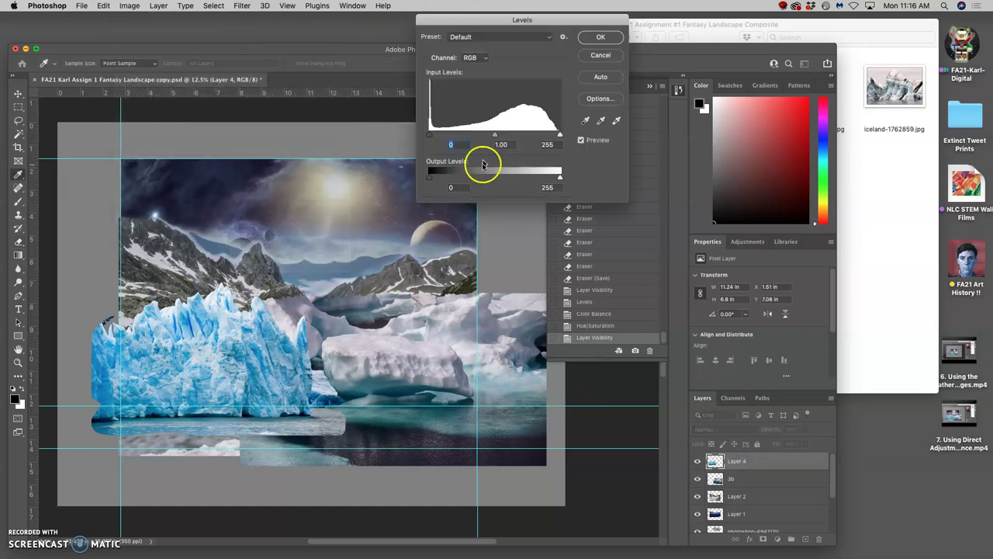
pyautogui.moveTo(490, 138); pyautogui.dragTo(509, 138)
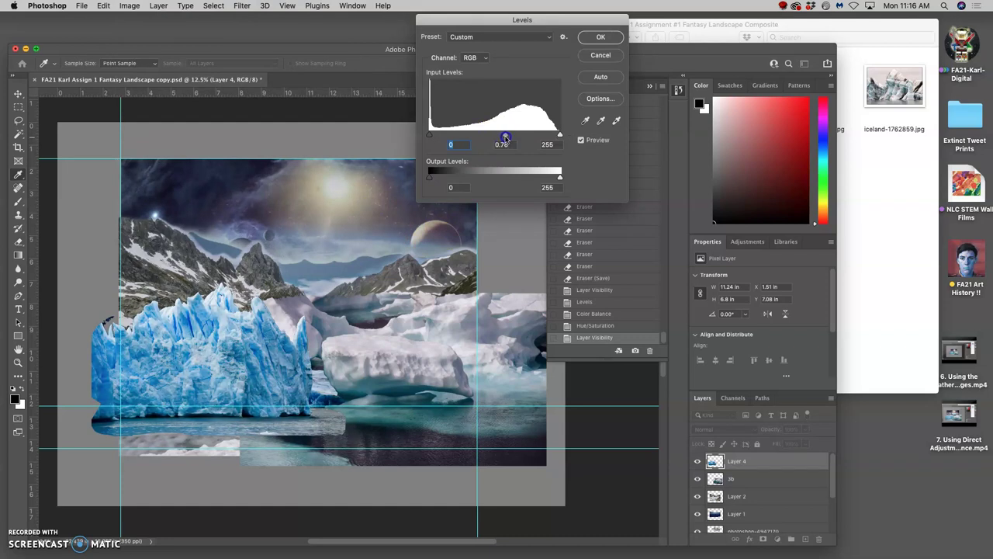
pyautogui.moveTo(505, 137); pyautogui.dragTo(505, 137)
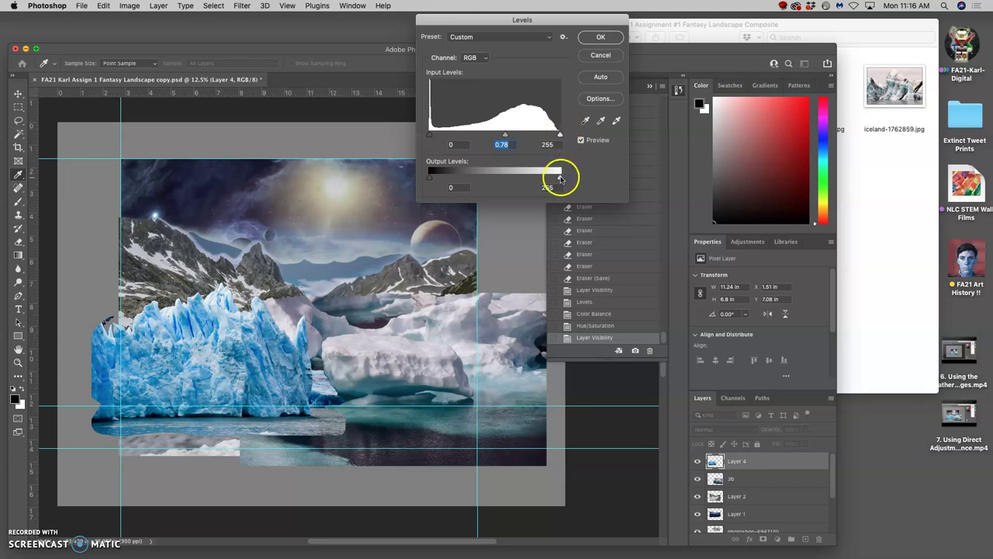
pyautogui.moveTo(559, 176); pyautogui.dragTo(555, 180)
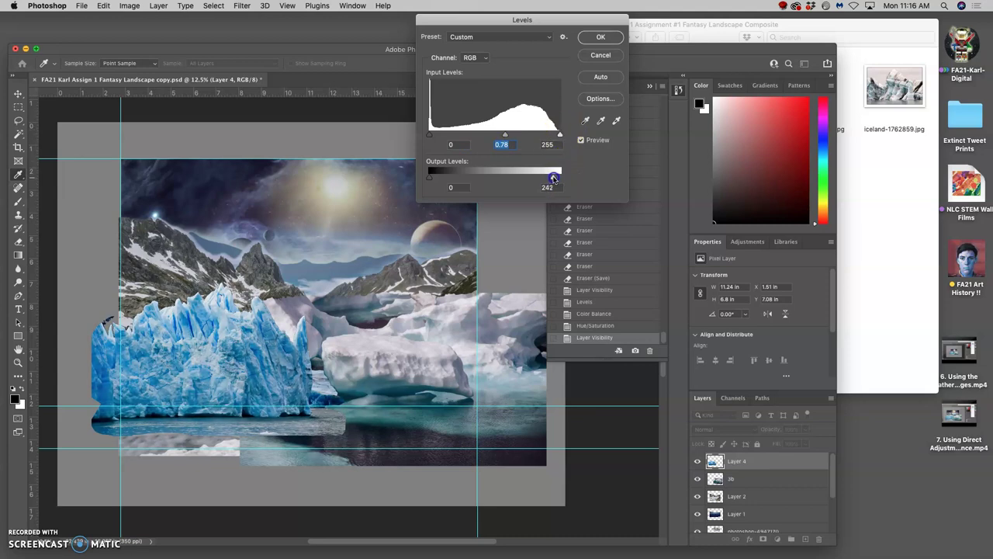
pyautogui.moveTo(555, 179); pyautogui.dragTo(553, 180)
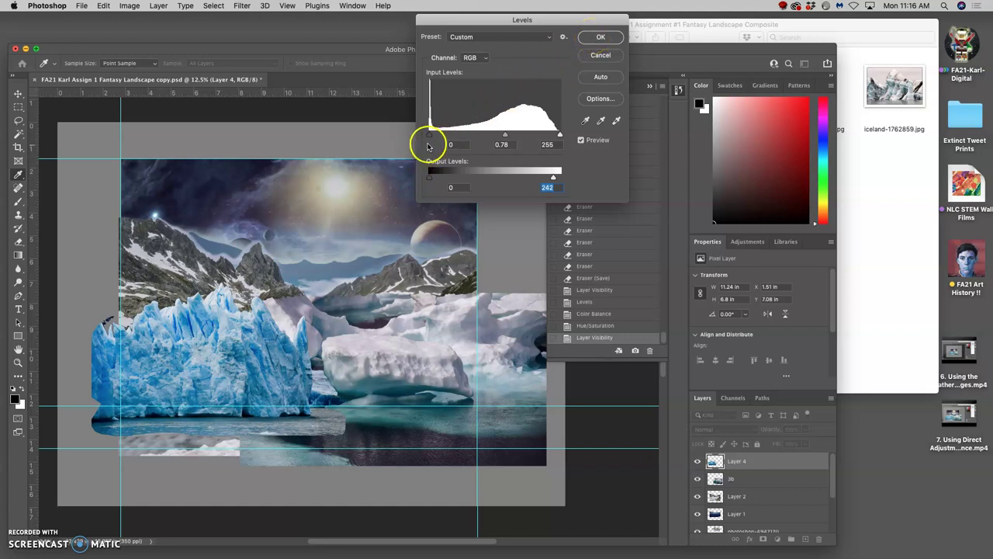
pyautogui.moveTo(429, 135)
pyautogui.mouseDown()
pyautogui.moveTo(448, 137)
pyautogui.moveTo(429, 137)
pyautogui.mouseUp()
pyautogui.moveTo(430, 177); pyautogui.dragTo(431, 180)
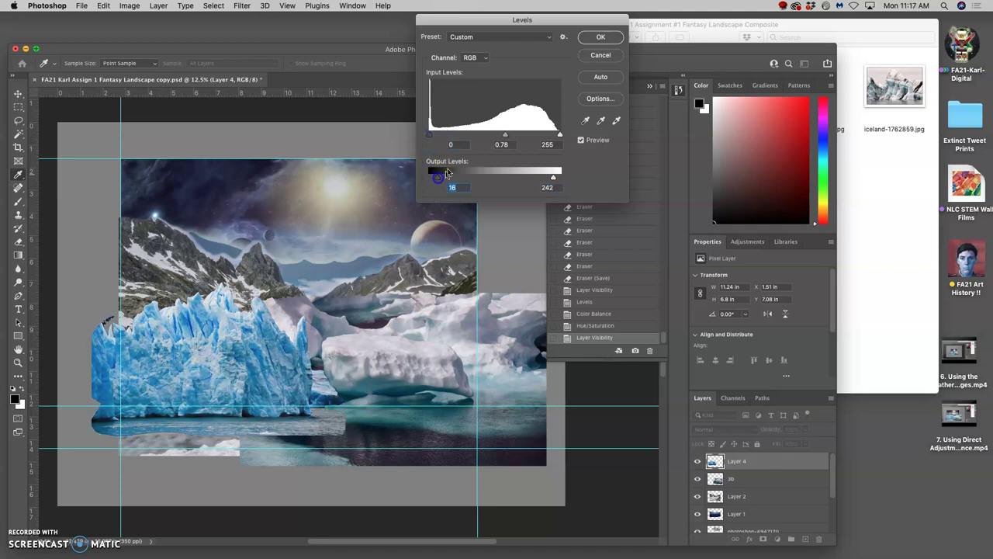
pyautogui.click(601, 36)
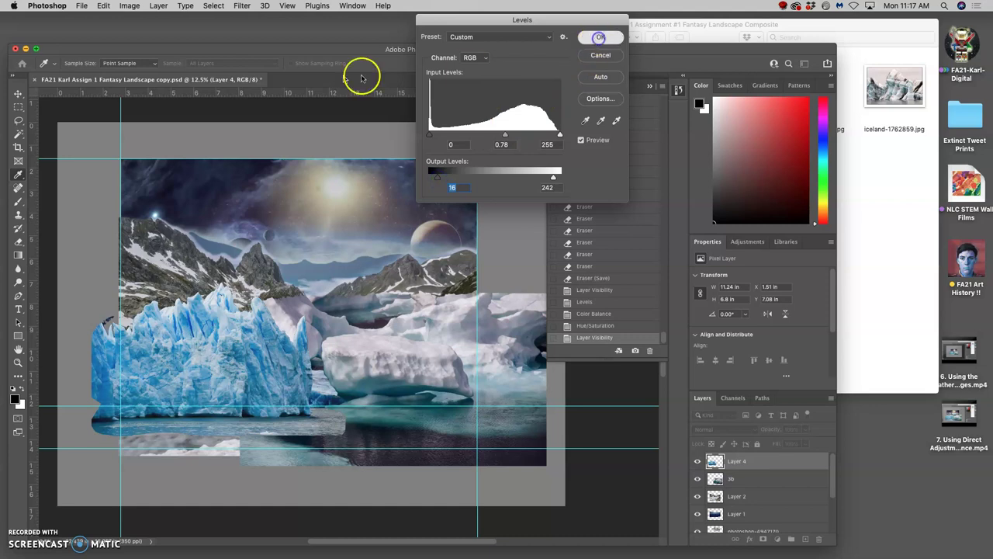
# - Compare the blue glacier before and after the Levels adjustment using the history states
pyautogui.click(137, 8)
pyautogui.moveTo(215, 34)
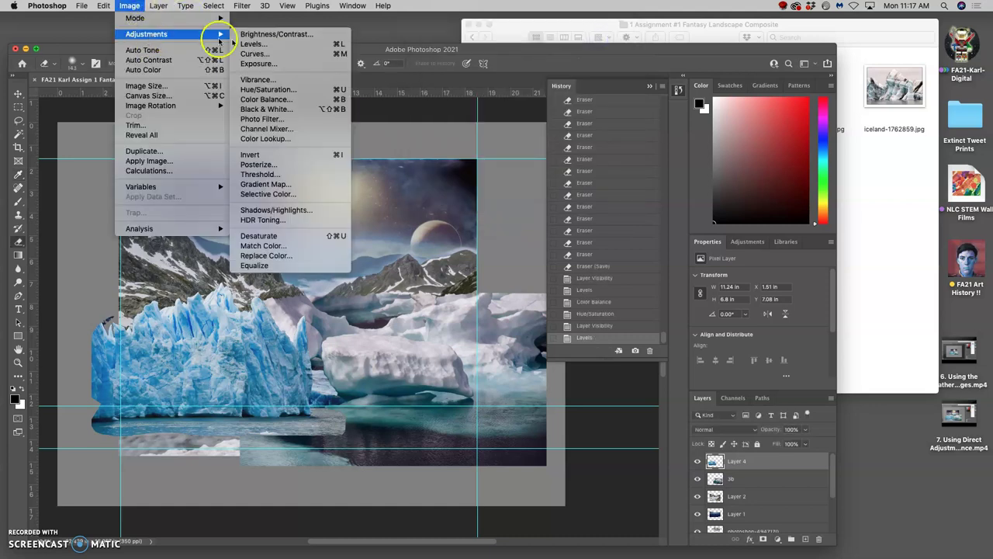
pyautogui.click(591, 327)
pyautogui.click(594, 326)
pyautogui.click(595, 338)
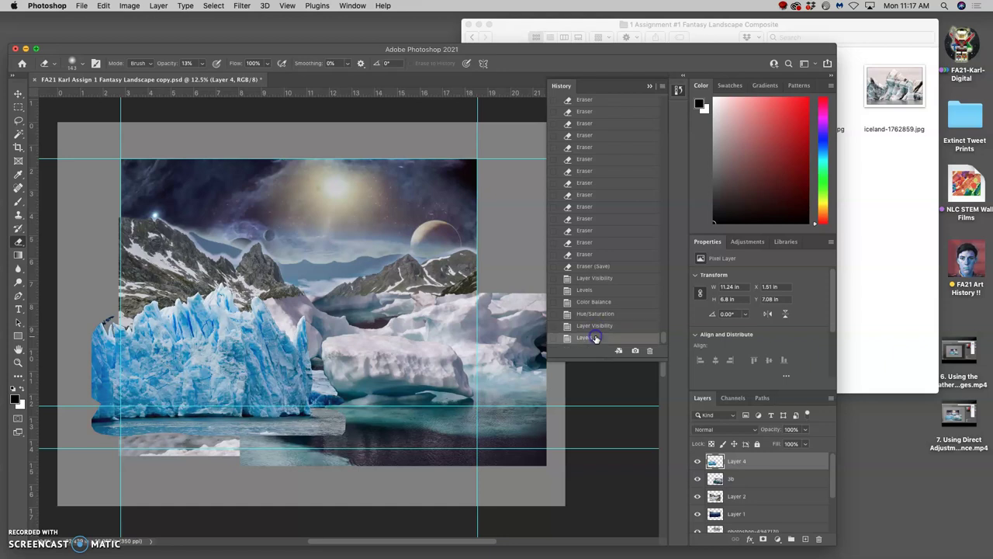
pyautogui.click(595, 326)
pyautogui.click(595, 338)
# - Open Color Balance for Layer 4, set the midtones to red +53 and yellow -17, and adjust their magenta–green balance
pyautogui.click(129, 5)
pyautogui.moveTo(156, 34)
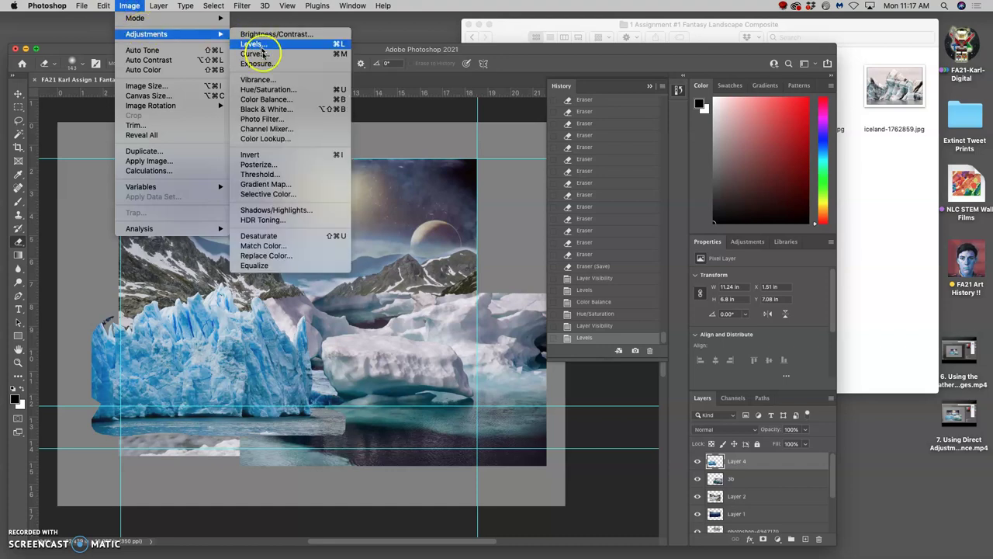
pyautogui.click(271, 100)
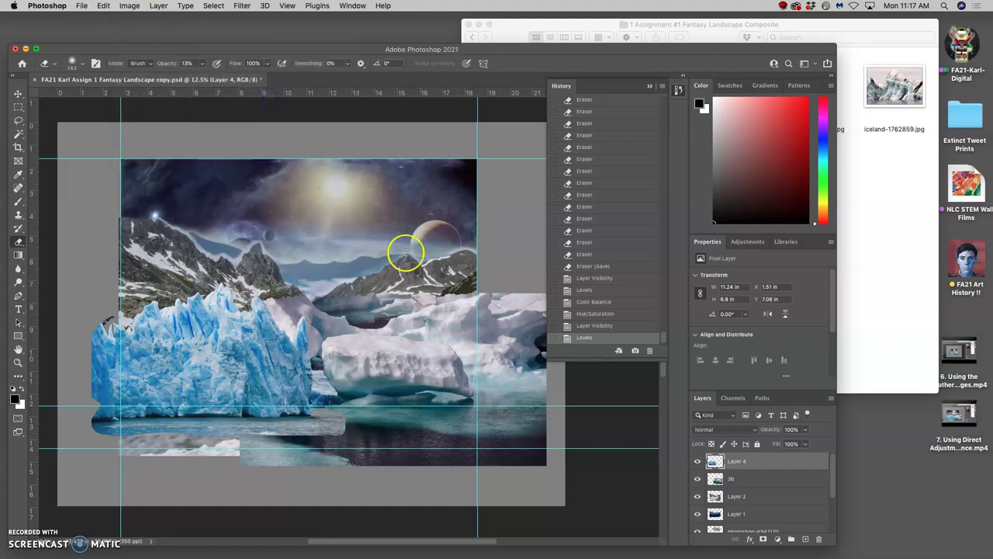
pyautogui.press('super+b')
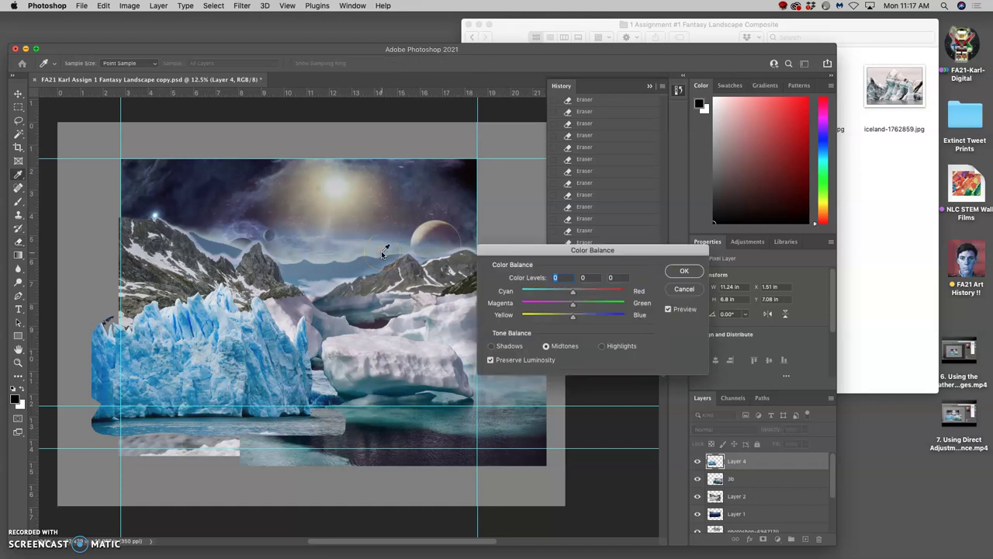
pyautogui.click(575, 318)
pyautogui.moveTo(565, 319); pyautogui.dragTo(601, 291)
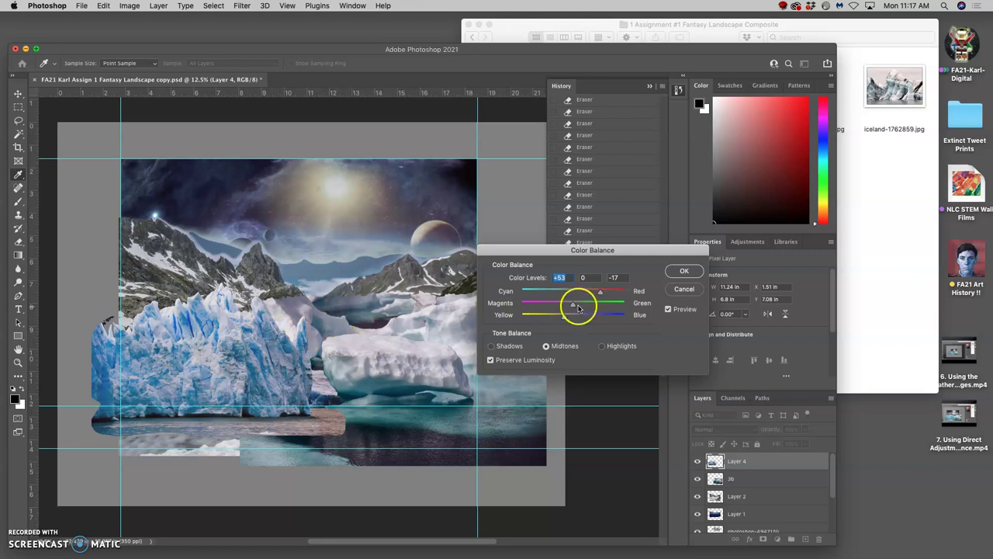
pyautogui.moveTo(574, 307); pyautogui.dragTo(568, 308)
# - Apply Color Balance with highlights at red +4 and yellow -5, and shadows at red +16 and yellow -2
pyautogui.click(601, 346)
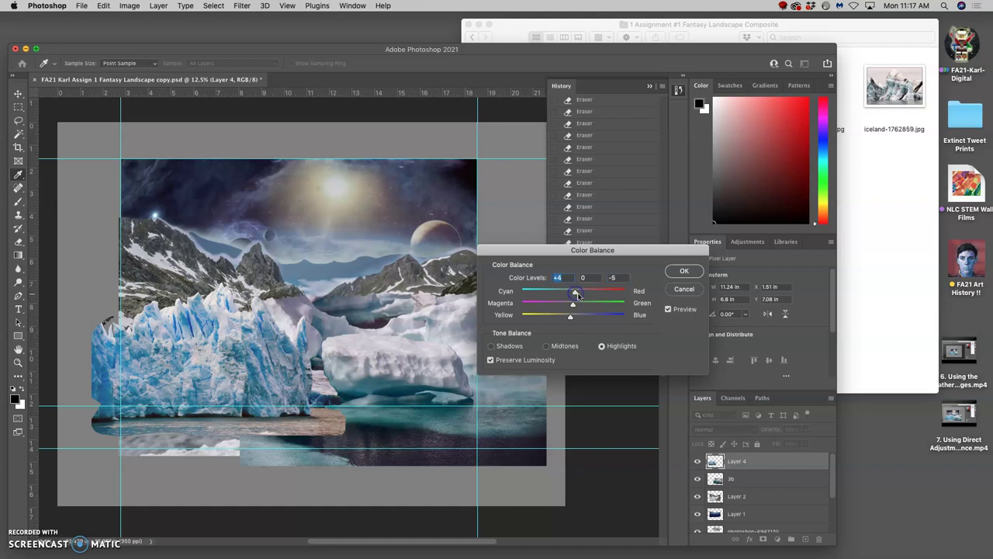
pyautogui.click(492, 346)
pyautogui.moveTo(573, 292); pyautogui.dragTo(582, 318)
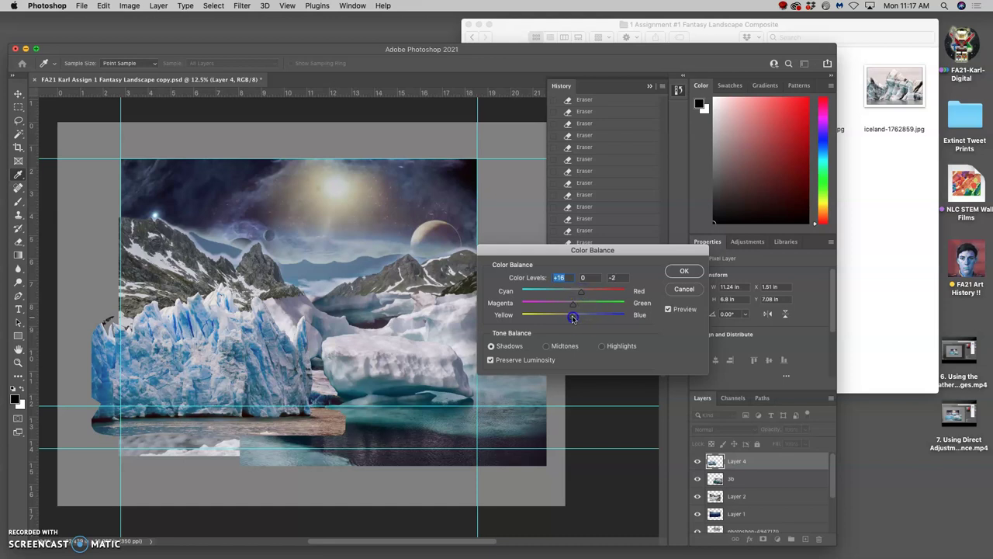
pyautogui.click(683, 271)
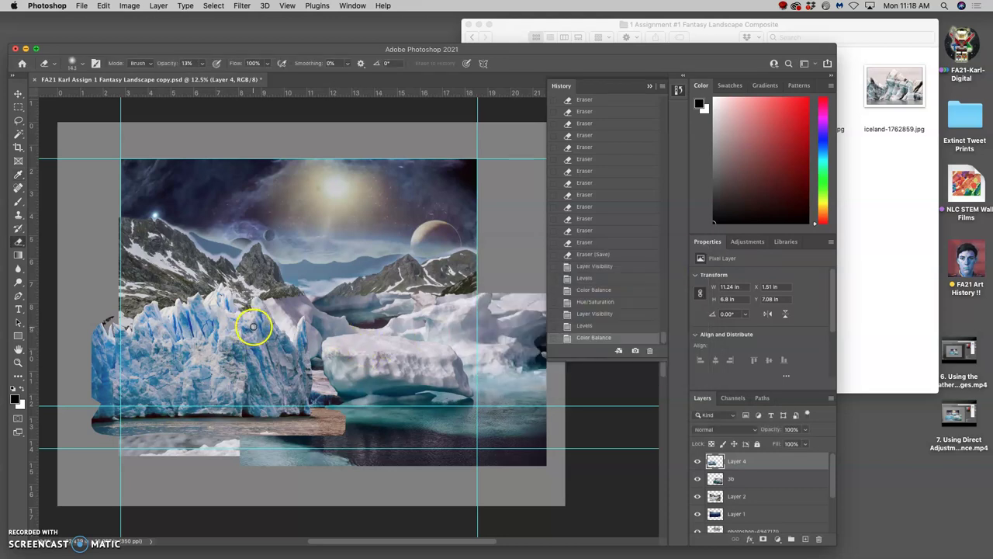
# - Examine the glacier up close and compare it before and after the Color Balance adjustment using the history states
pyautogui.press('super+plus')
pyautogui.scroll(-1, 254, 326)
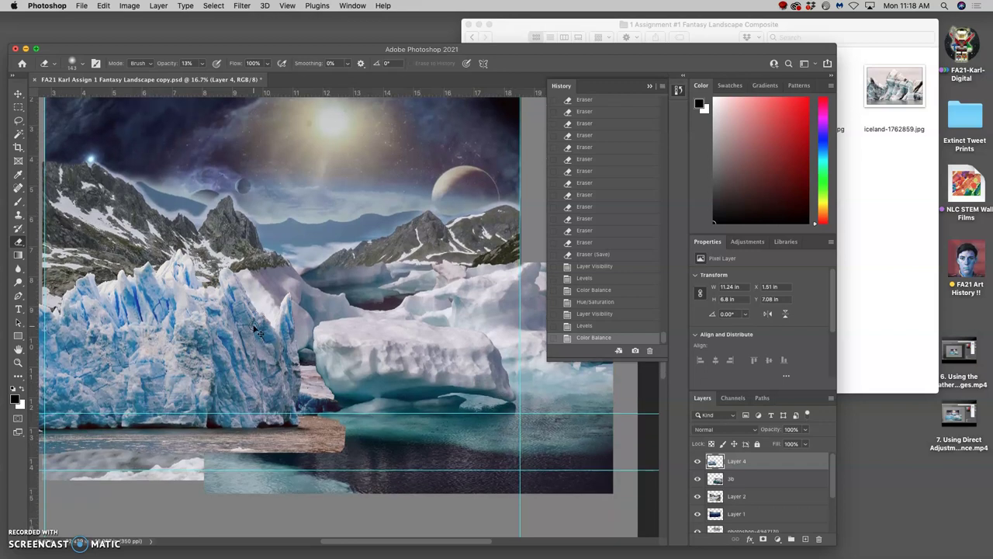
pyautogui.moveTo(254, 326)
pyautogui.mouseDown()
pyautogui.moveTo(248, 304)
pyautogui.moveTo(236, 326)
pyautogui.moveTo(231, 318)
pyautogui.moveTo(215, 336)
pyautogui.moveTo(198, 330)
pyautogui.mouseUp()
pyautogui.hscroll(-1, 198, 330)
pyautogui.hscroll(-1, 217, 328)
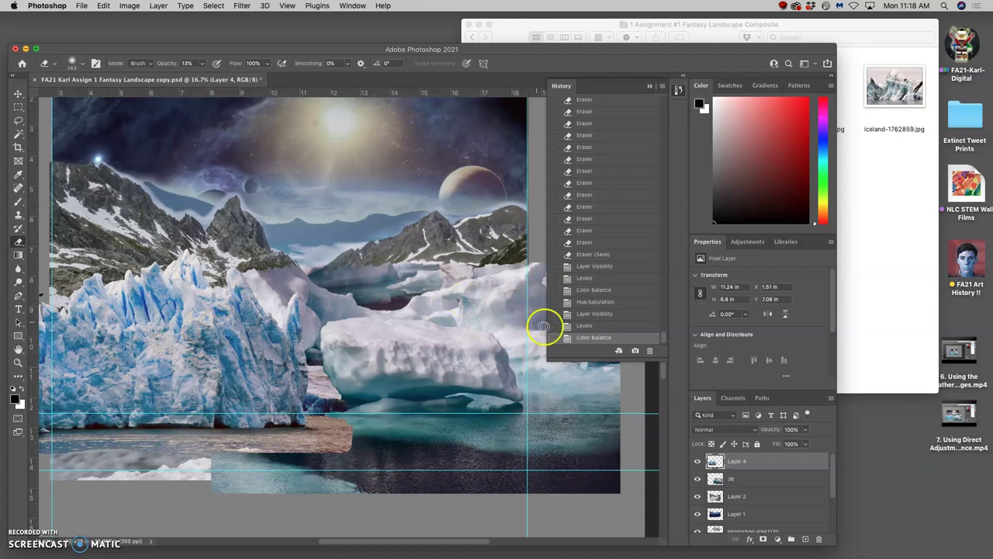
pyautogui.click(589, 327)
pyautogui.moveTo(256, 340); pyautogui.dragTo(126, 342)
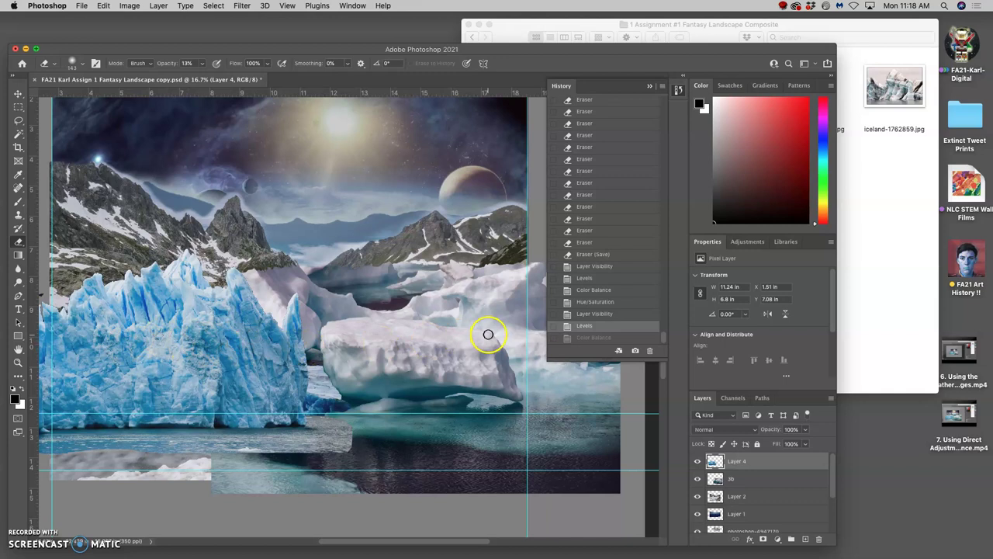
pyautogui.click(581, 339)
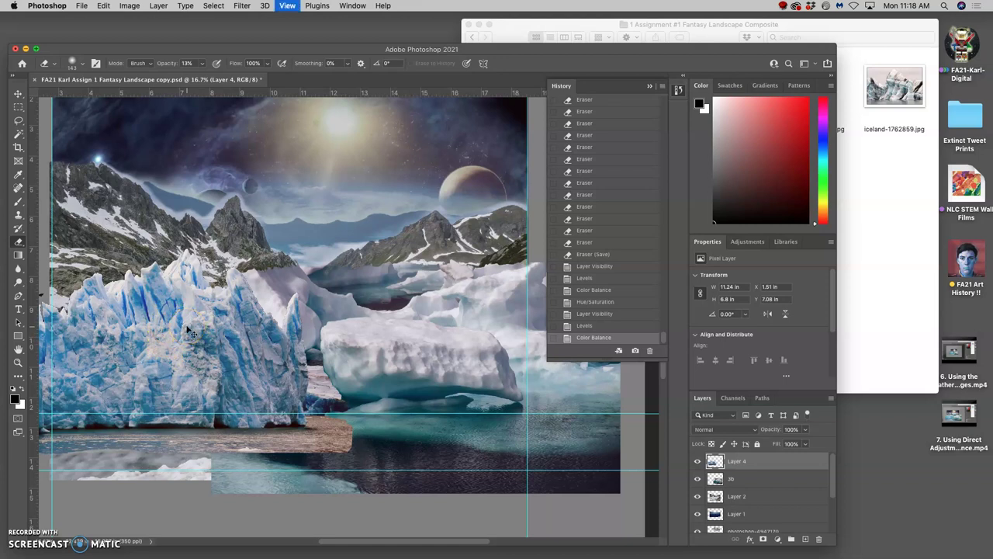
pyautogui.press('super+minus')
pyautogui.press('super+minus')
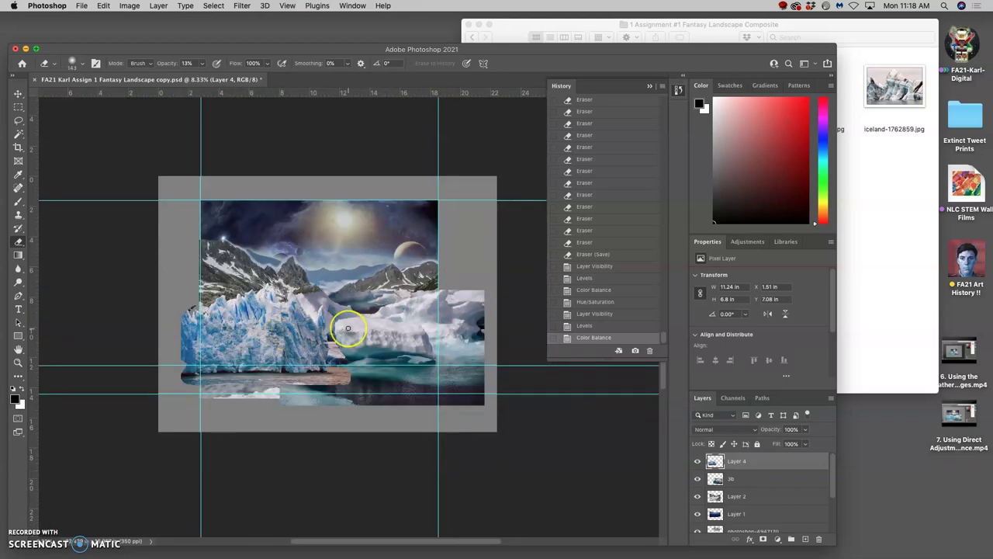
pyautogui.hscroll(3, 322, 328)
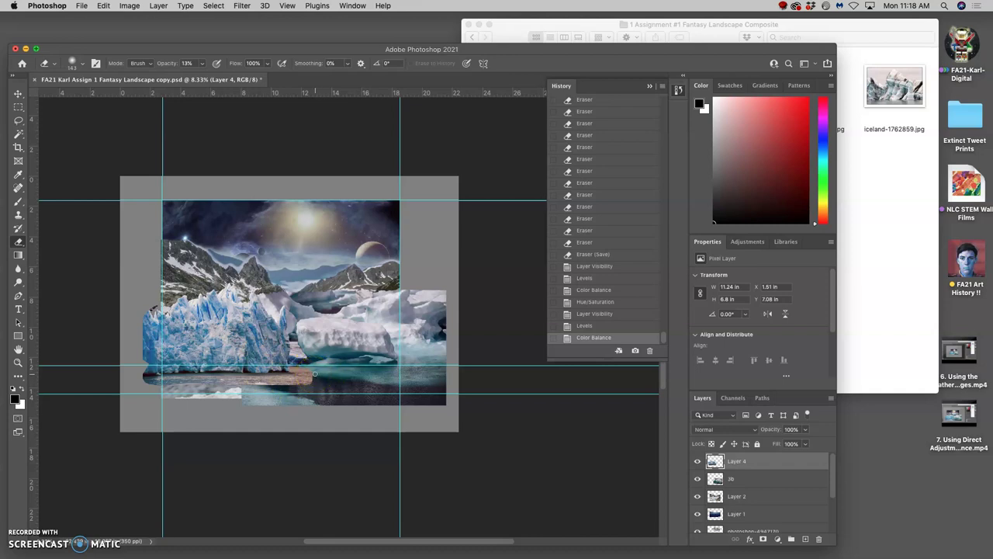
pyautogui.moveTo(314, 374); pyautogui.dragTo(353, 368)
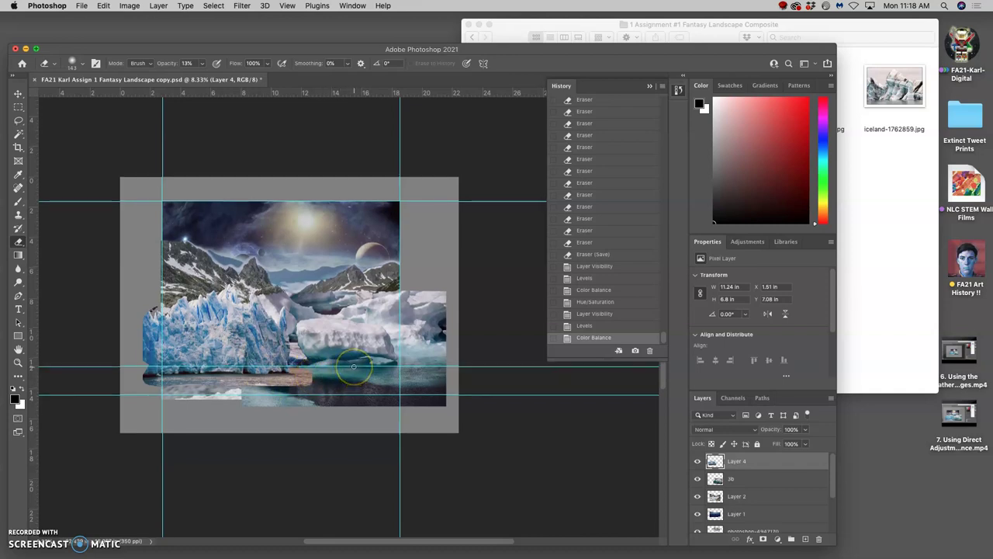
pyautogui.scroll(5, 355, 365)
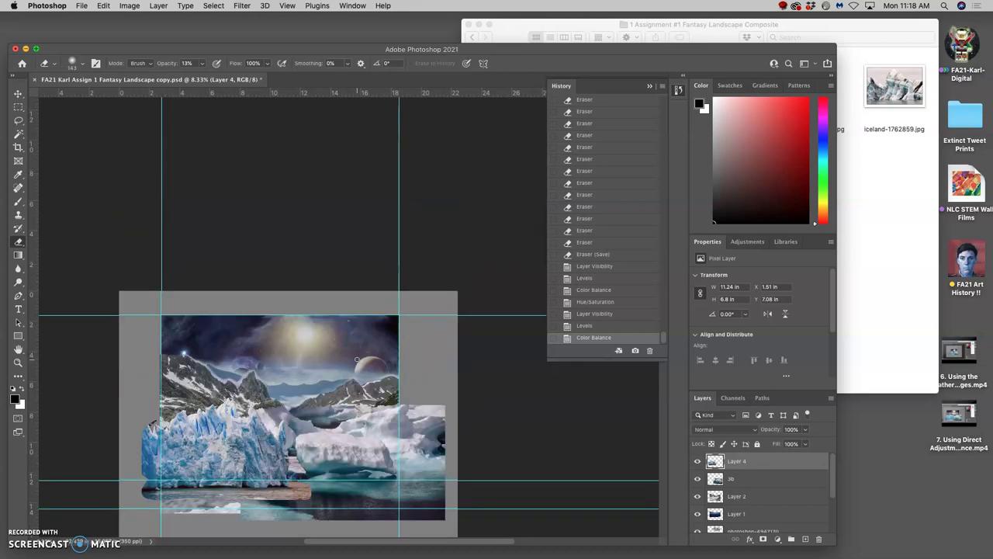
# - Save the composite and hide the guides over the canvas
pyautogui.scroll(-1, 349, 359)
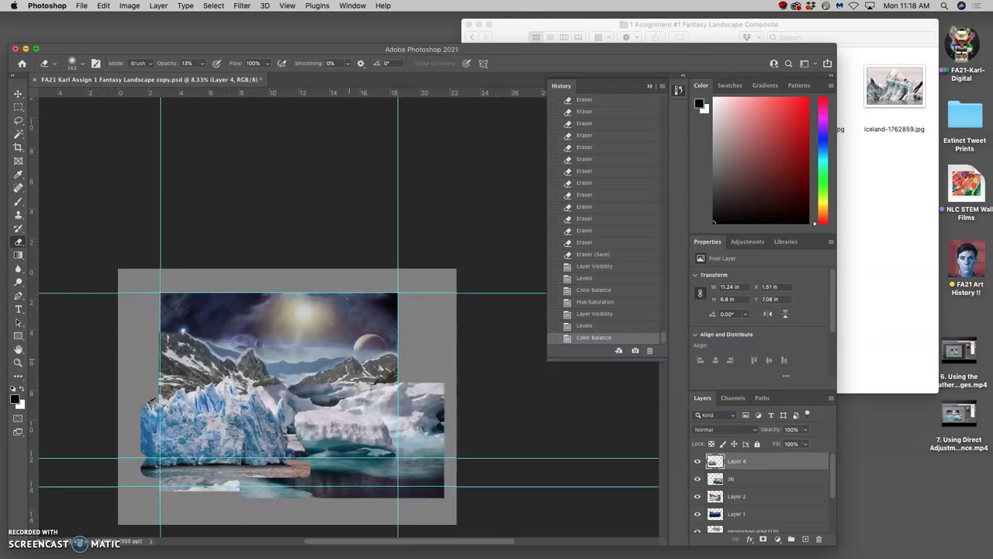
pyautogui.moveTo(351, 363); pyautogui.dragTo(329, 353)
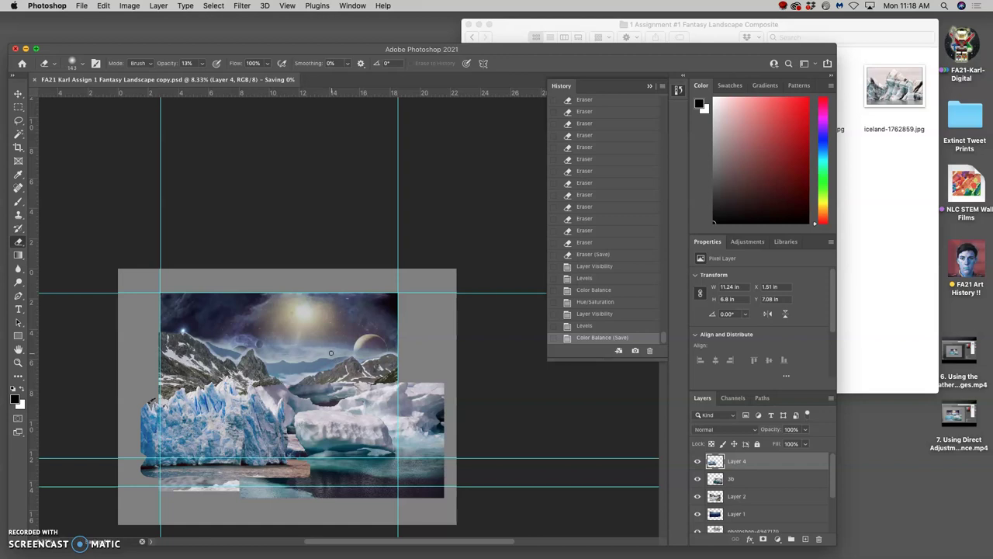
pyautogui.moveTo(331, 353)
pyautogui.mouseDown()
pyautogui.moveTo(332, 406)
pyautogui.moveTo(279, 392)
pyautogui.moveTo(319, 368)
pyautogui.mouseUp()
pyautogui.scroll(-5, 319, 367)
pyautogui.press('super+semicolon')
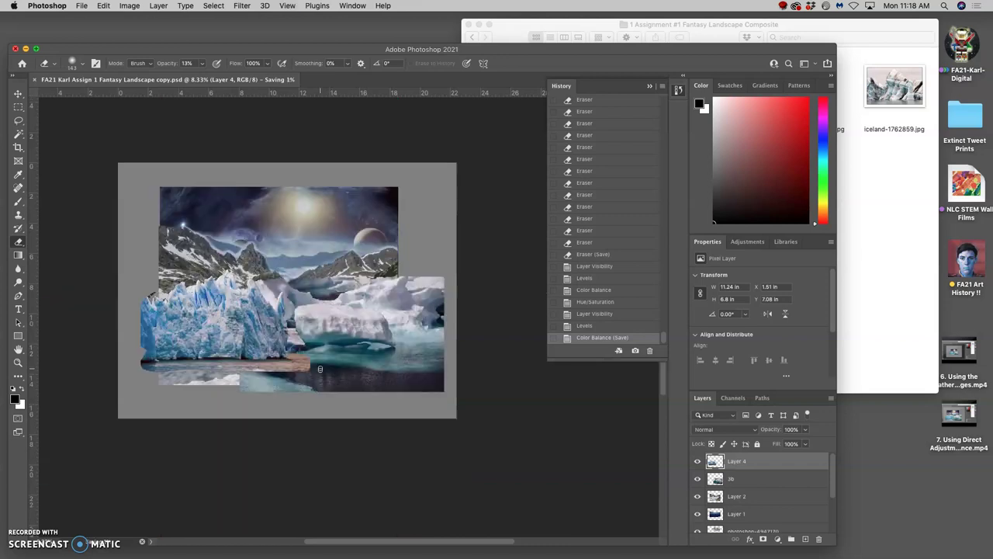
# - Set the Eraser to 100% opacity with a 188 px brush for cleaning up the water below the blue glacier
pyautogui.press('super+plus')
pyautogui.press('super+plus')
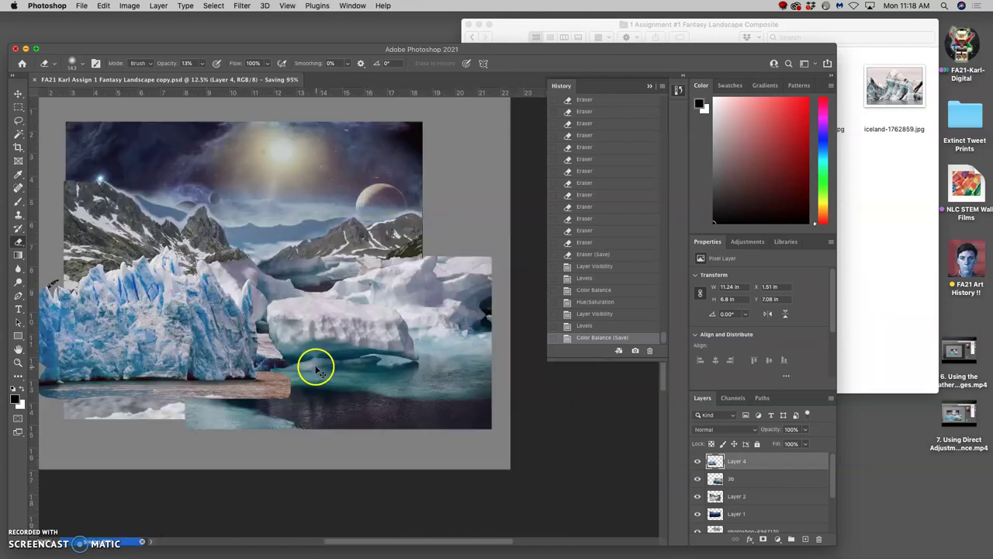
pyautogui.hscroll(-6, 301, 365)
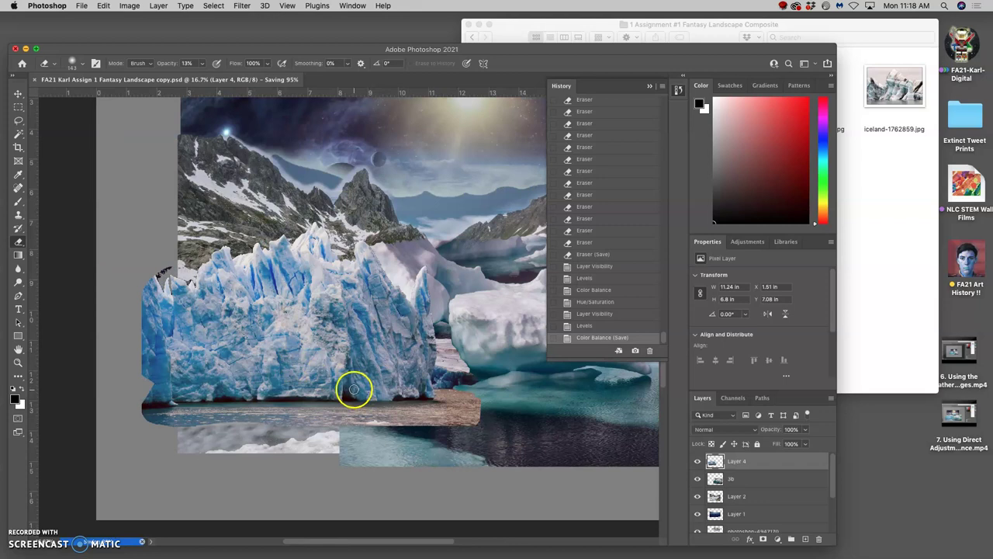
pyautogui.hscroll(5, 354, 384)
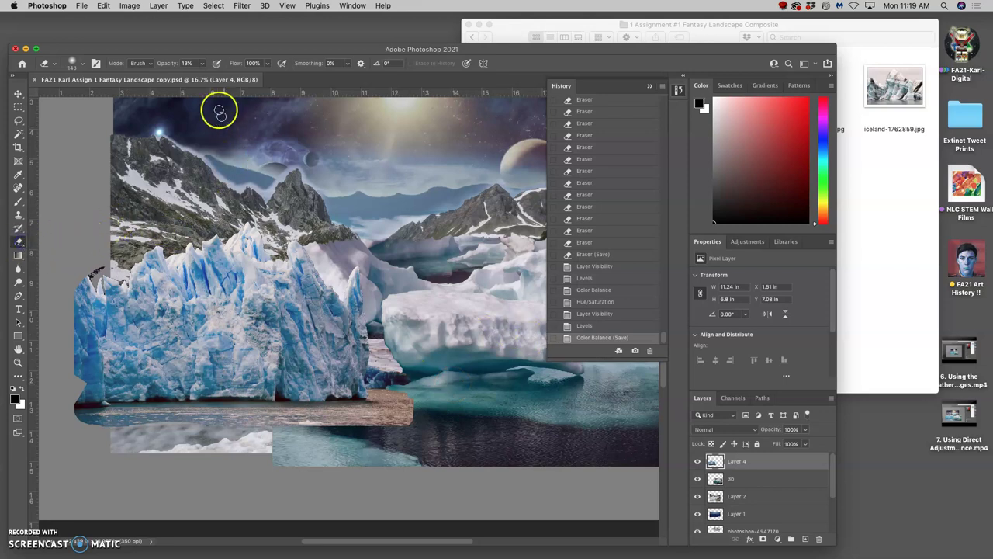
pyautogui.click(202, 64)
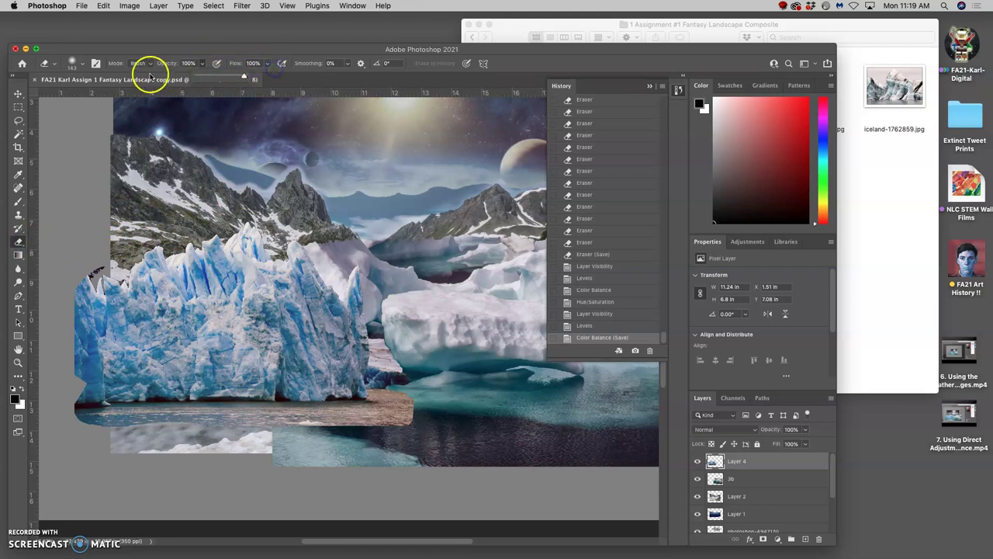
pyautogui.click(83, 63)
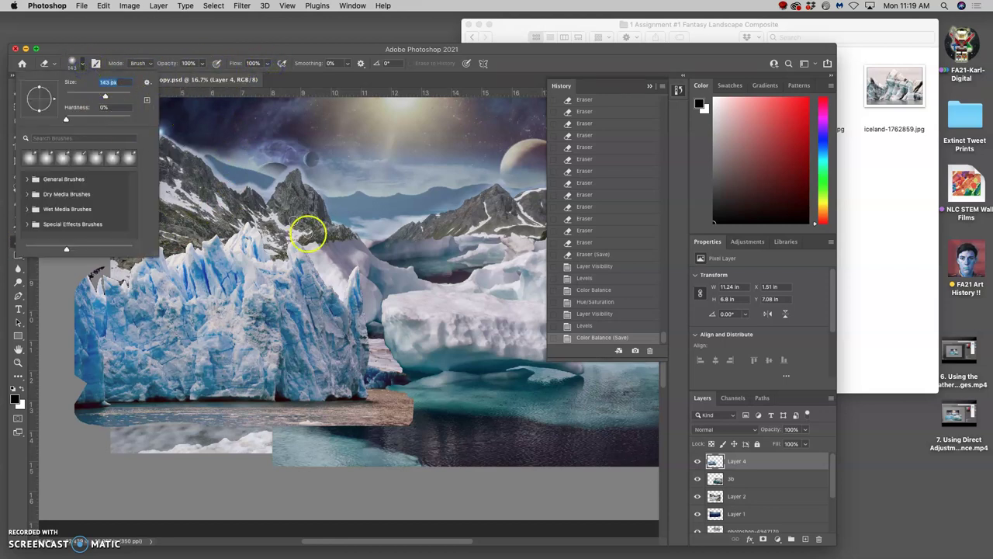
pyautogui.click(113, 96)
pyautogui.click(408, 423)
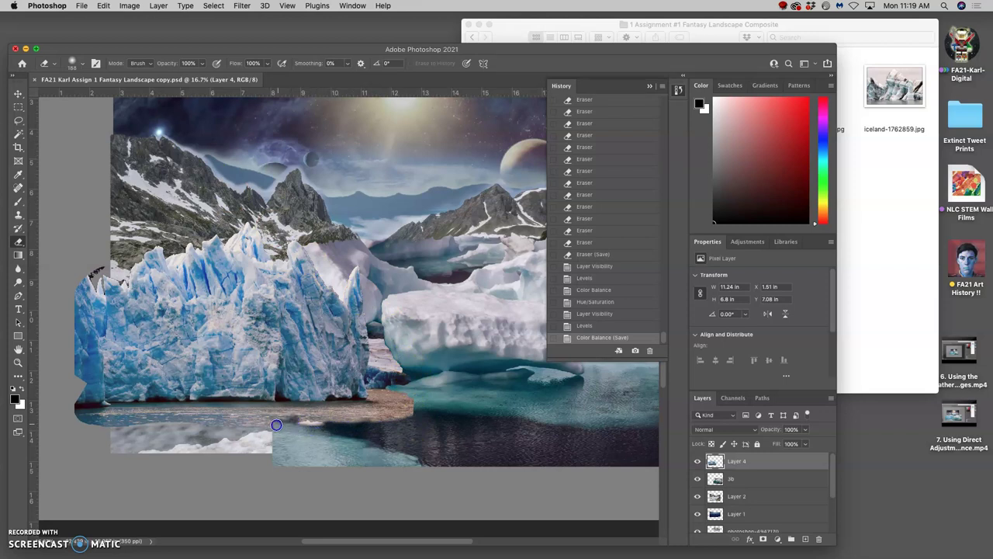
# - Erase the lower edge and right corner of the brown water on Layer 4 with soft strokes, then undo the last stroke
pyautogui.moveTo(270, 432); pyautogui.dragTo(277, 446)
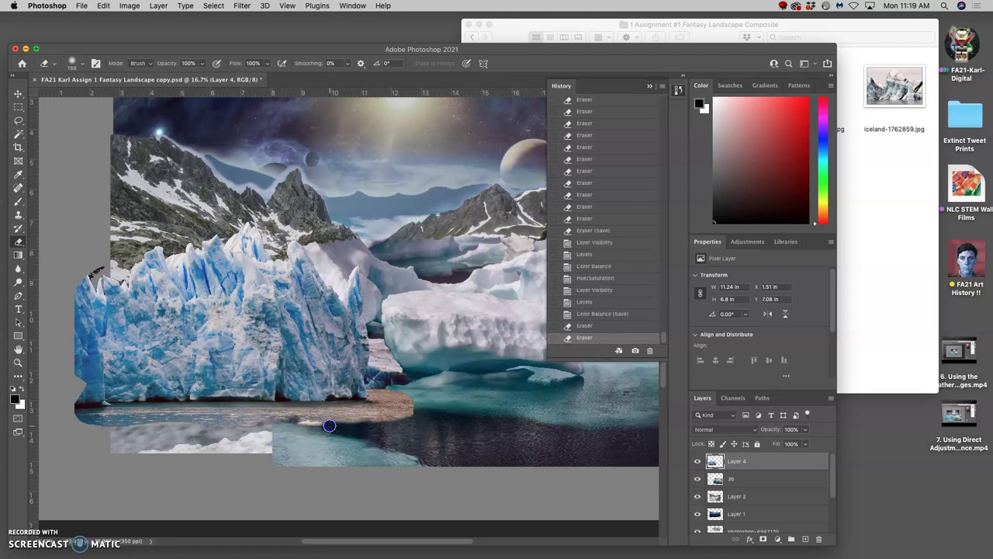
pyautogui.moveTo(346, 424); pyautogui.dragTo(369, 424)
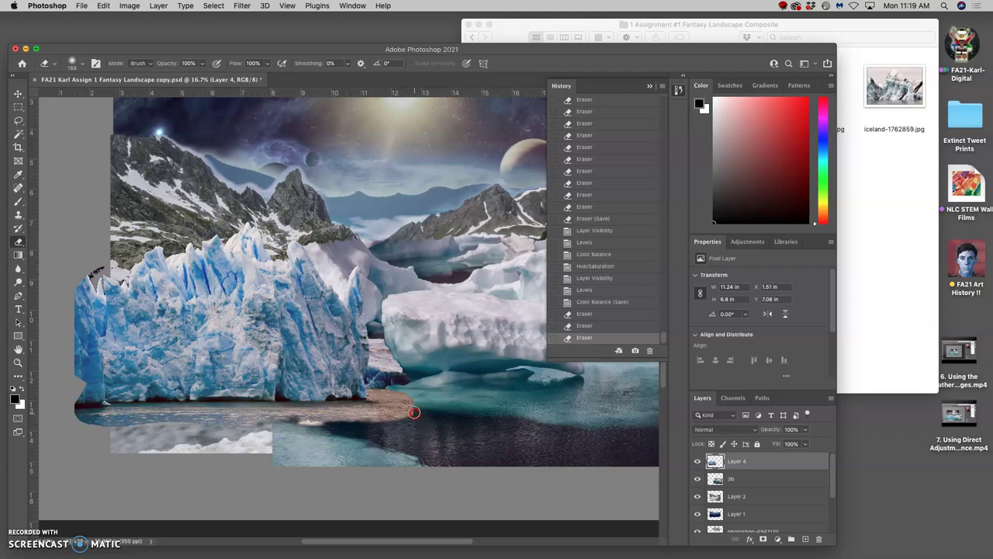
pyautogui.click(407, 417)
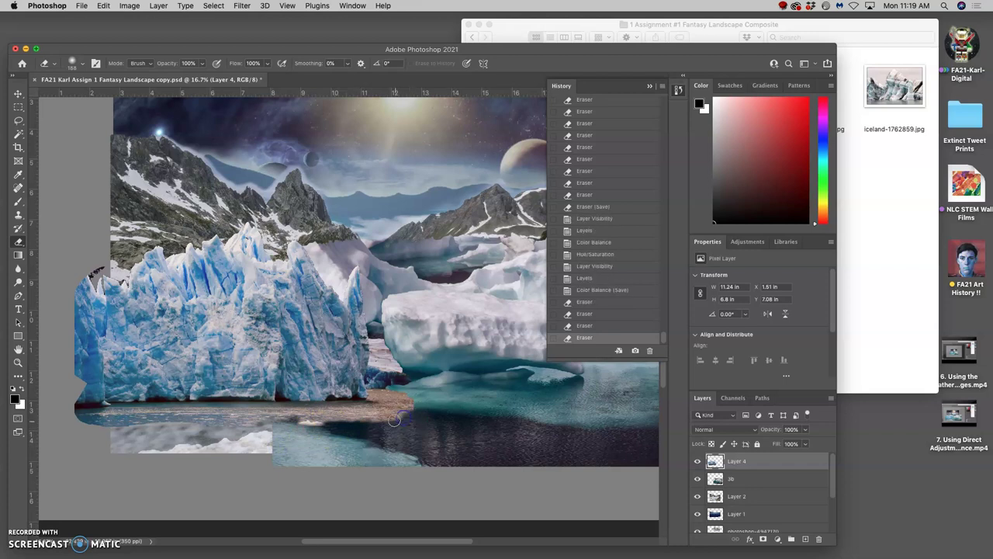
pyautogui.rightClick(390, 421)
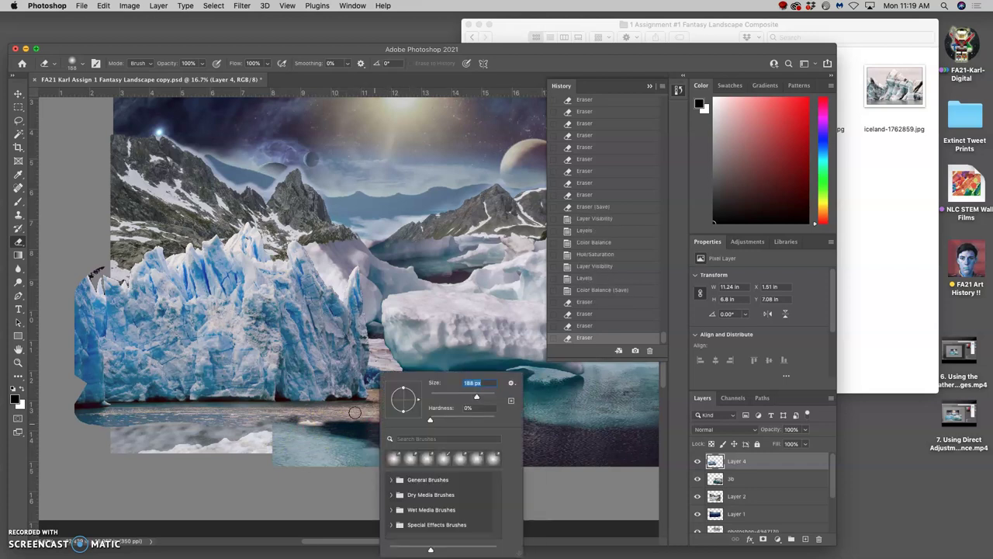
pyautogui.click(472, 388)
pyautogui.click(361, 417)
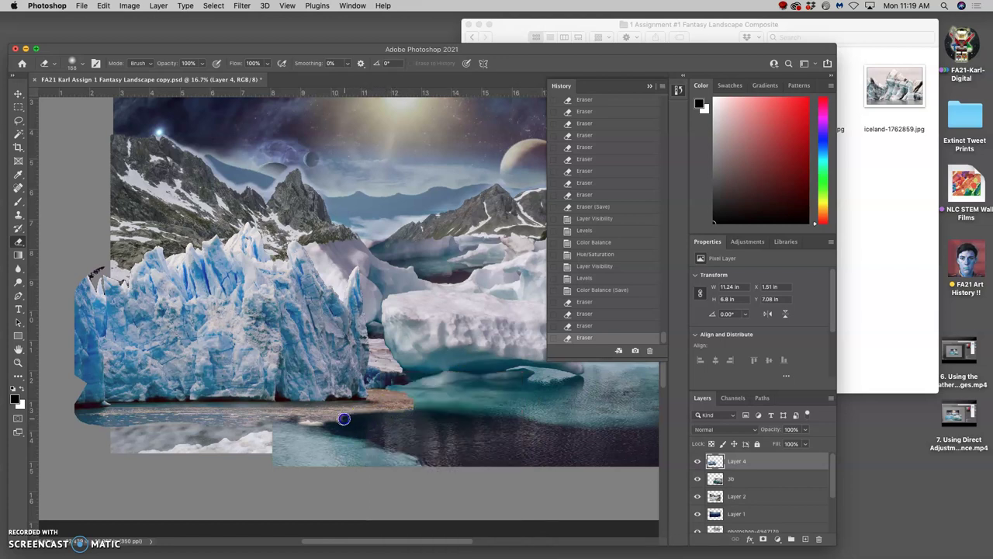
pyautogui.moveTo(347, 422)
pyautogui.mouseDown()
pyautogui.moveTo(401, 406)
pyautogui.moveTo(406, 366)
pyautogui.mouseUp()
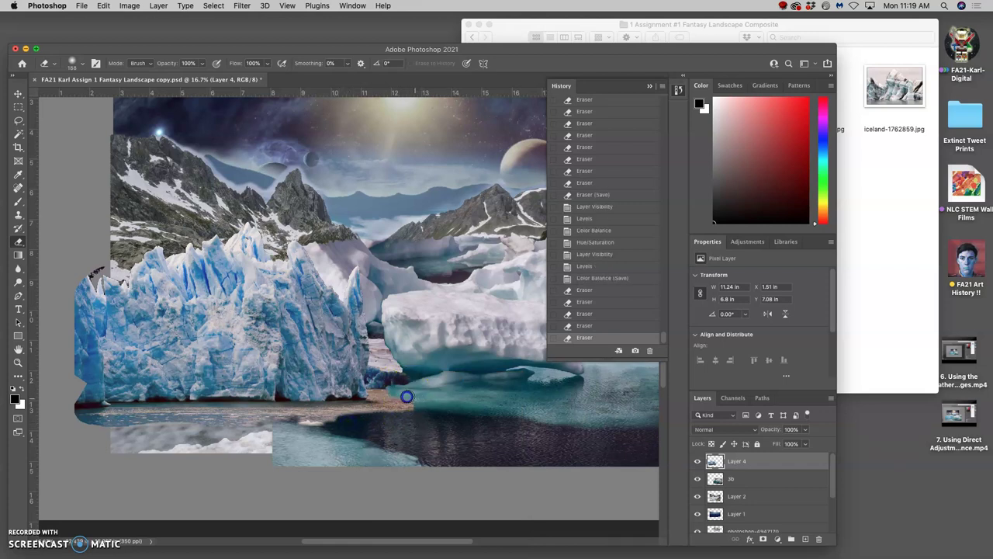
pyautogui.moveTo(382, 387); pyautogui.dragTo(400, 387)
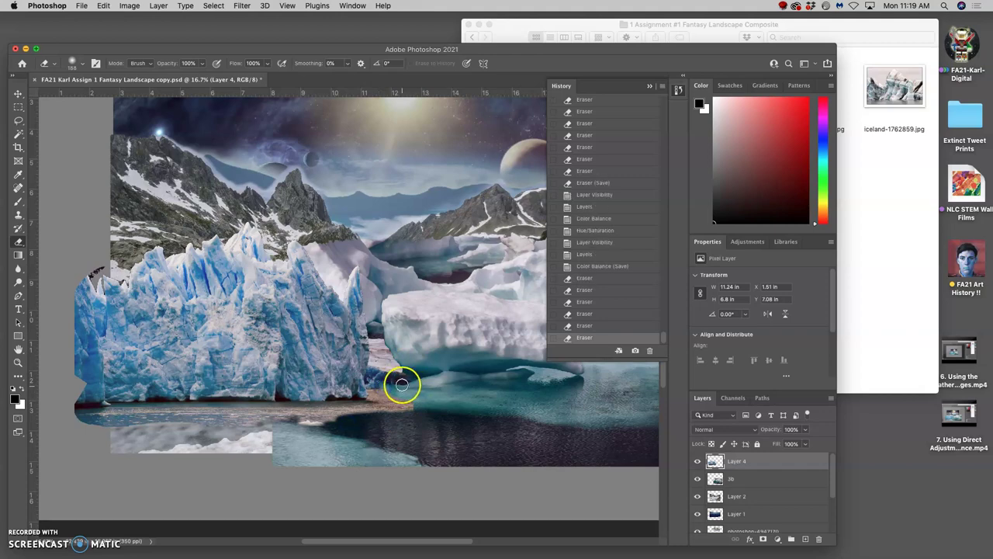
pyautogui.press('super+z')
# - Erase the right end of the brown water into a diagonal edge against the turquoise water
pyautogui.scroll(3, 404, 388)
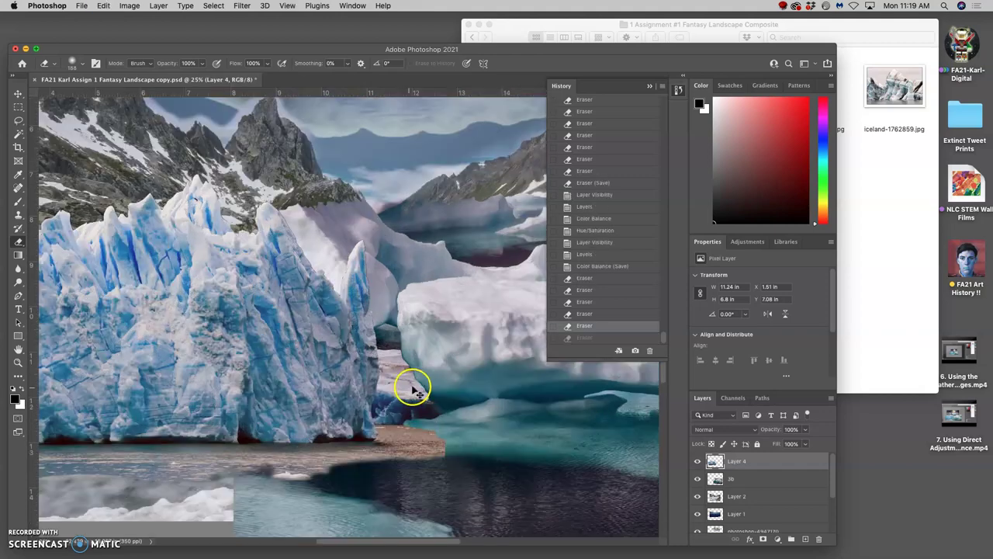
pyautogui.moveTo(432, 426)
pyautogui.mouseDown()
pyautogui.moveTo(420, 342)
pyautogui.moveTo(389, 290)
pyautogui.mouseUp()
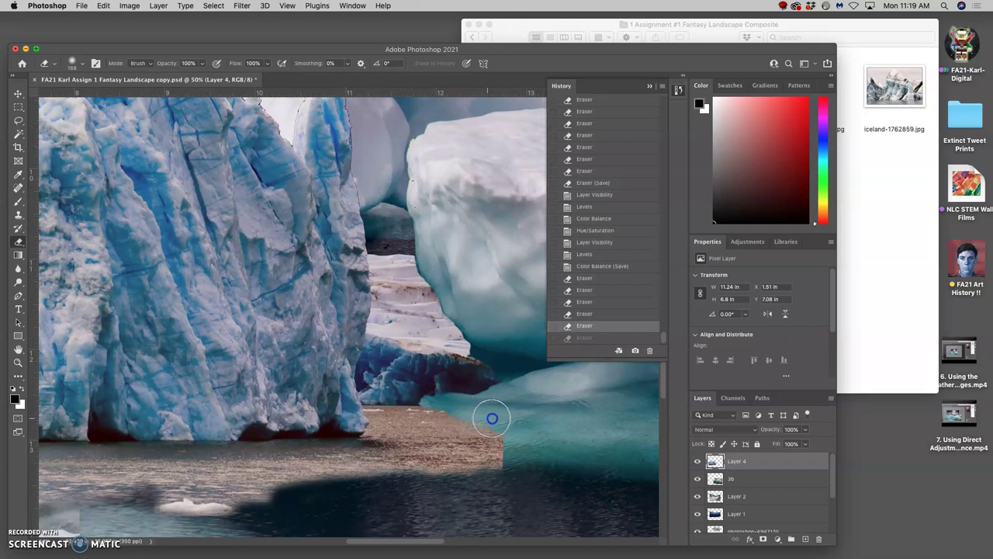
pyautogui.moveTo(492, 419); pyautogui.dragTo(512, 447)
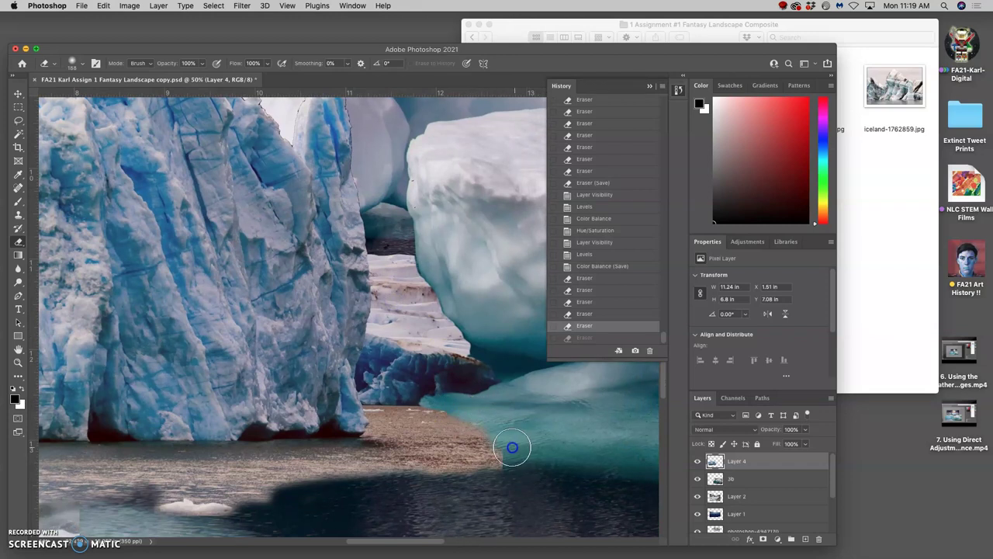
pyautogui.click(474, 414)
pyautogui.moveTo(480, 418); pyautogui.dragTo(488, 426)
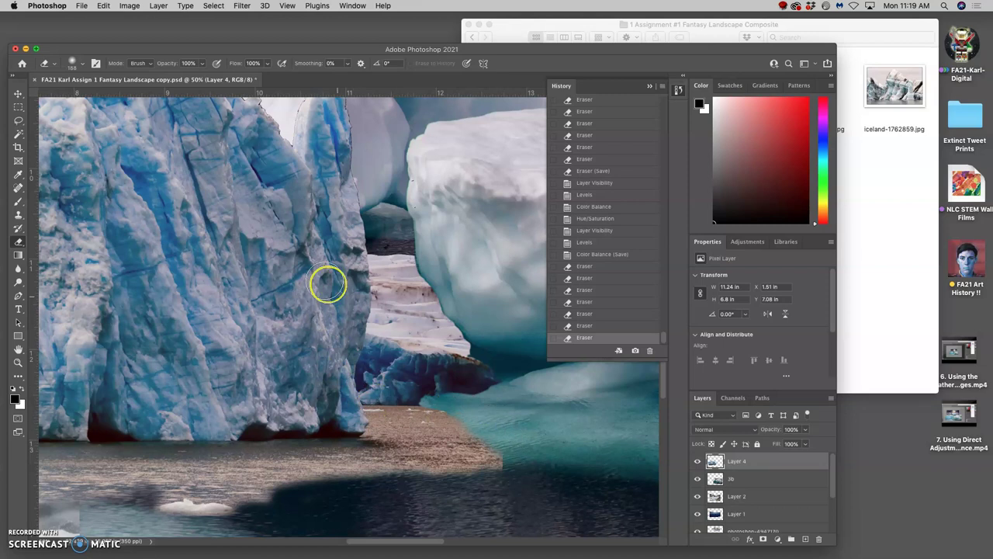
# - Set the Eraser's hardness to 82% and erase the brown water's right edge beside the turquoise ice
pyautogui.moveTo(355, 410); pyautogui.dragTo(367, 363)
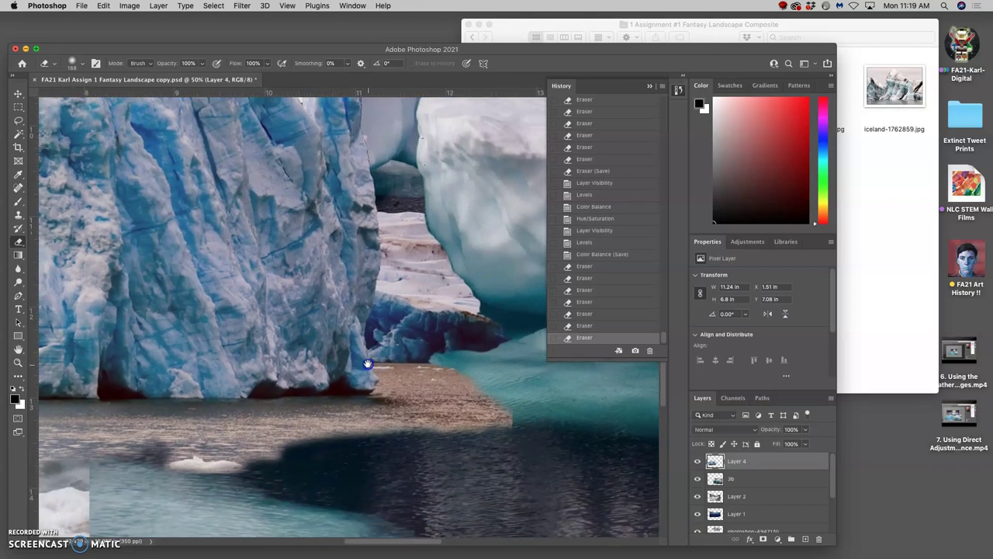
pyautogui.click(82, 64)
pyautogui.click(119, 118)
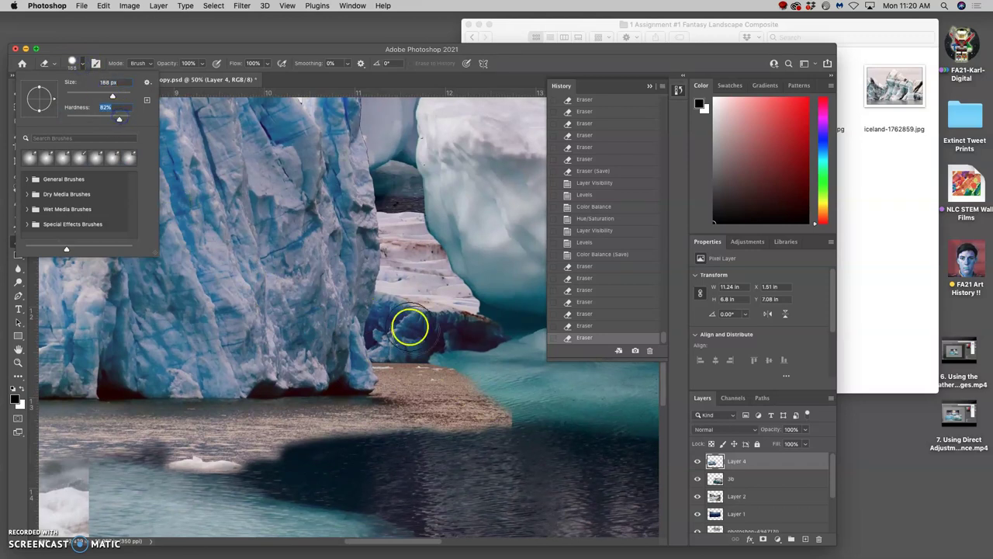
pyautogui.click(478, 384)
pyautogui.moveTo(477, 385)
pyautogui.mouseDown()
pyautogui.moveTo(516, 419)
pyautogui.moveTo(500, 402)
pyautogui.moveTo(478, 404)
pyautogui.moveTo(455, 370)
pyautogui.mouseUp()
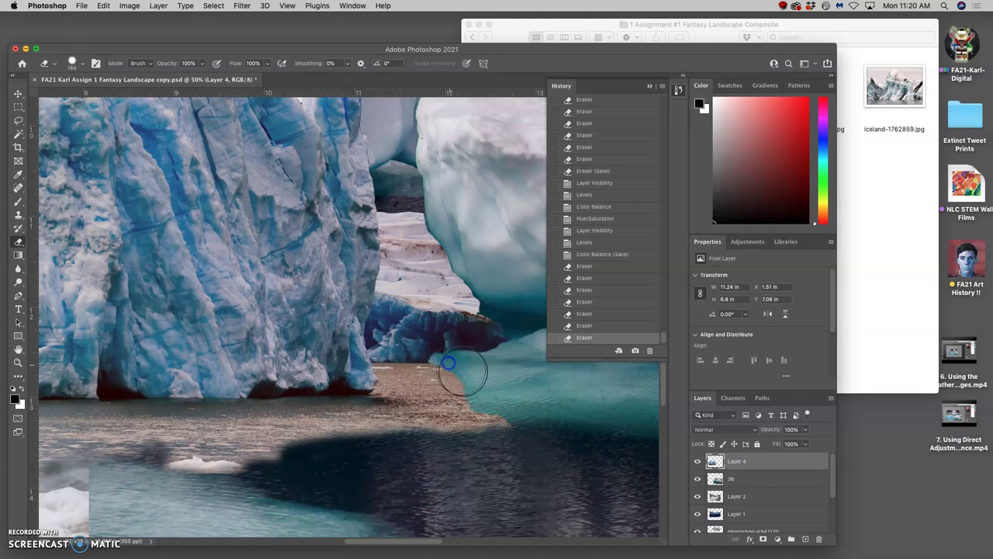
pyautogui.click(512, 412)
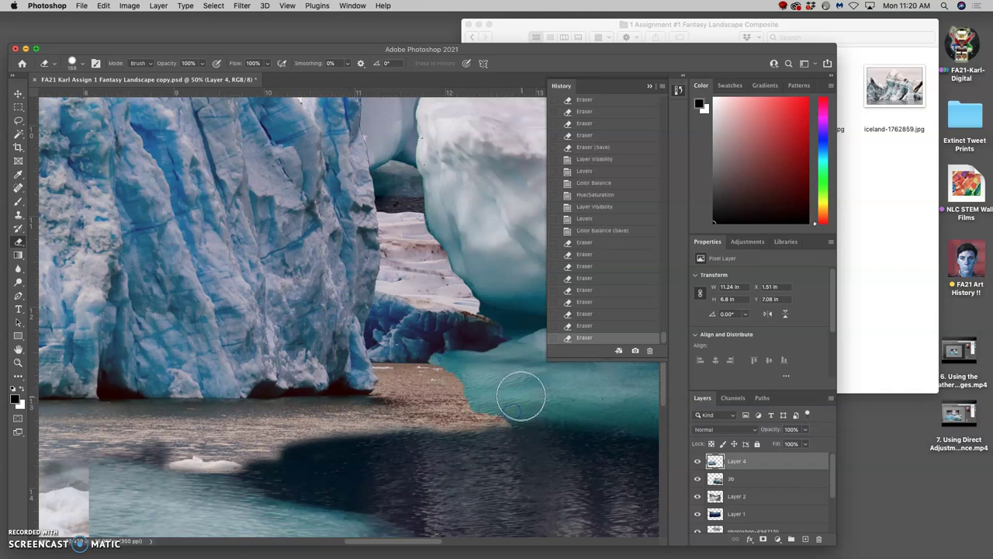
# - Step back to an earlier Eraser history state and erase the brown water's right edge again
pyautogui.press('super+z')
pyautogui.press('super+shift+z')
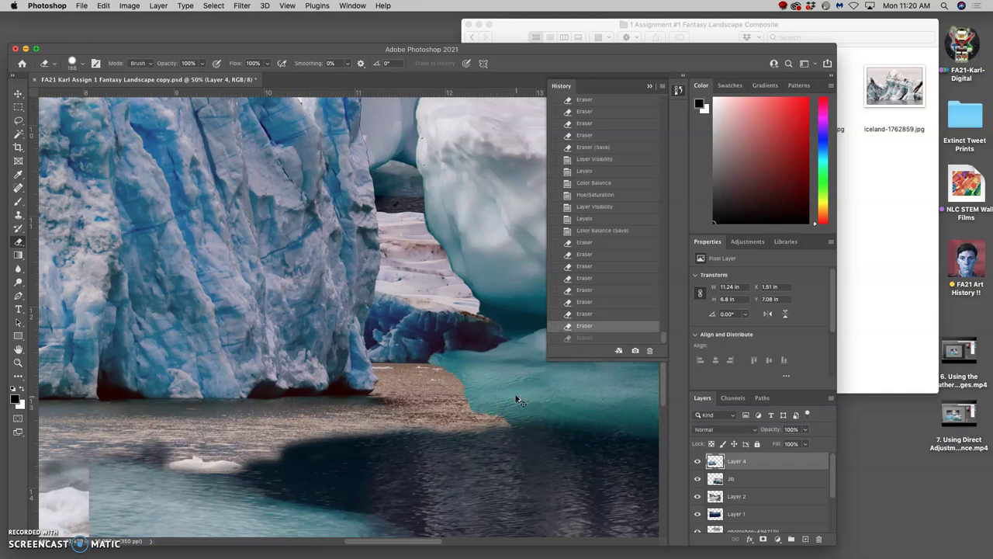
pyautogui.click(576, 303)
pyautogui.moveTo(518, 344)
pyautogui.mouseDown()
pyautogui.moveTo(488, 365)
pyautogui.moveTo(462, 365)
pyautogui.moveTo(514, 402)
pyautogui.moveTo(517, 427)
pyautogui.moveTo(474, 443)
pyautogui.mouseUp()
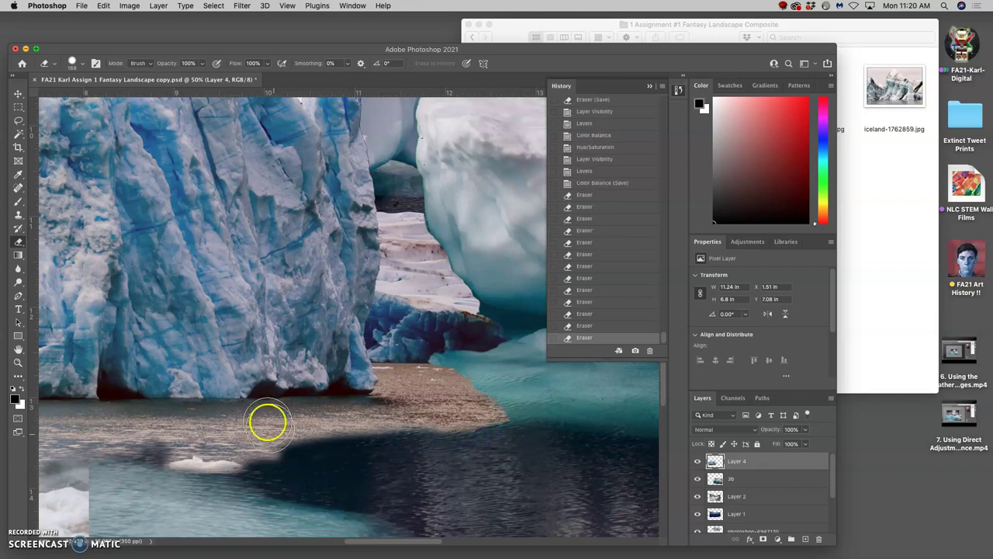
# - Soften the Eraser's brush and lower its opacity to 23%
pyautogui.click(82, 64)
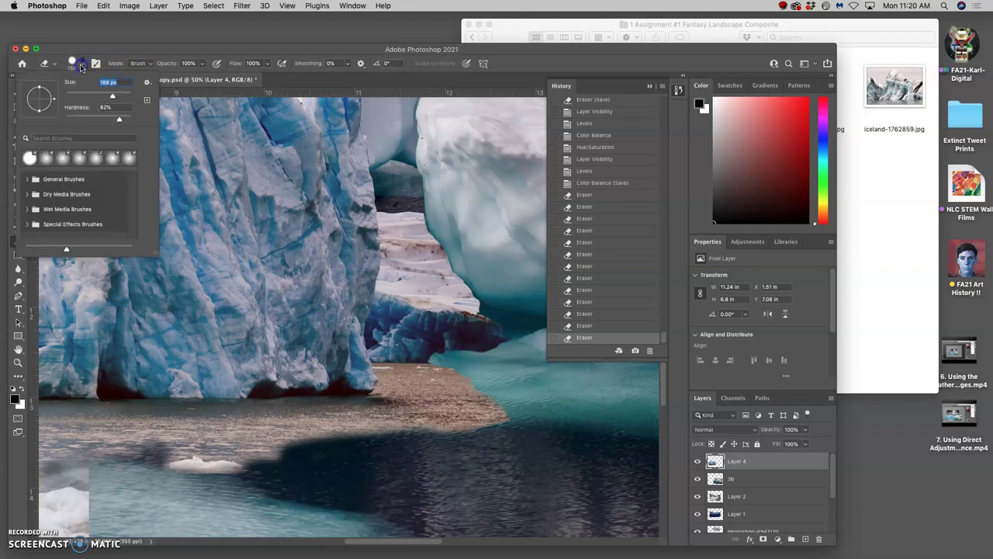
pyautogui.click(119, 119)
pyautogui.click(202, 65)
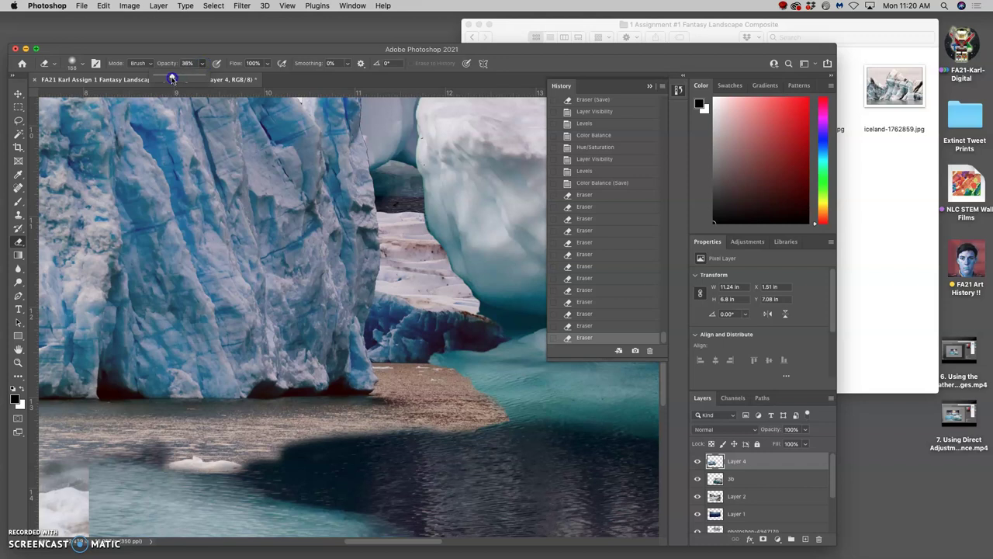
pyautogui.click(362, 288)
# - Fade the right tip of the brown water and the area beside the glacier's base into the turquoise water with light Eraser strokes
pyautogui.click(458, 412)
pyautogui.click(475, 425)
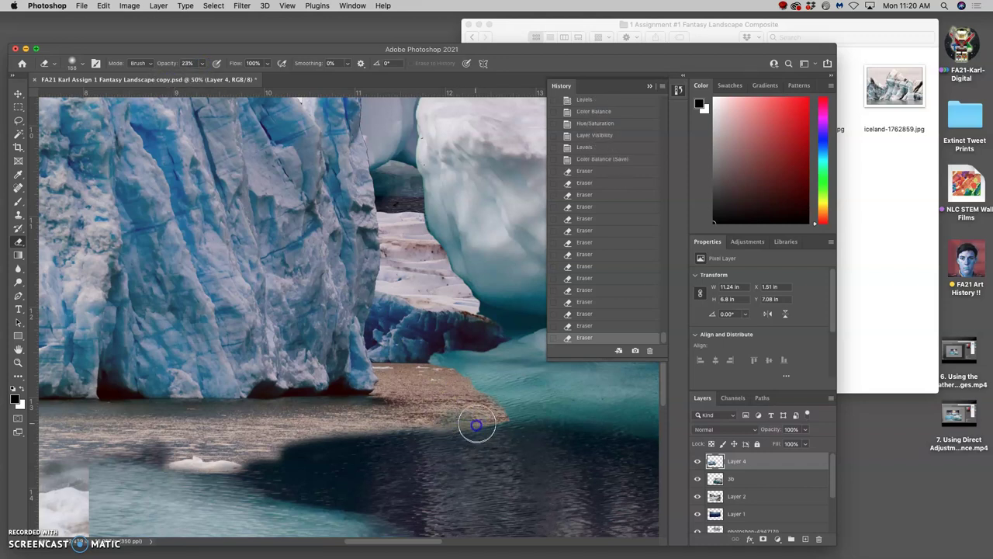
pyautogui.moveTo(474, 428)
pyautogui.mouseDown()
pyautogui.moveTo(372, 429)
pyautogui.moveTo(408, 421)
pyautogui.moveTo(359, 427)
pyautogui.moveTo(420, 421)
pyautogui.moveTo(348, 434)
pyautogui.mouseUp()
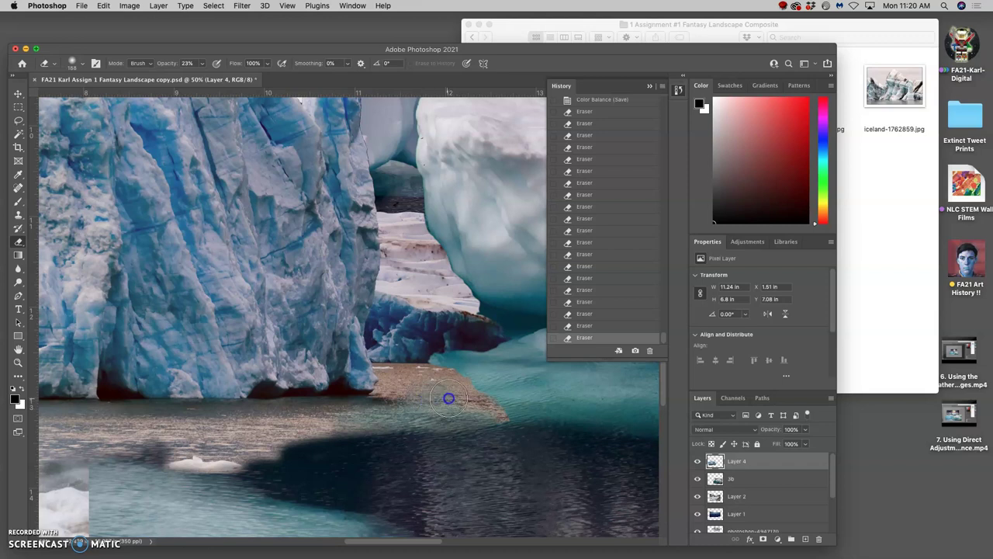
pyautogui.moveTo(449, 398); pyautogui.dragTo(479, 414)
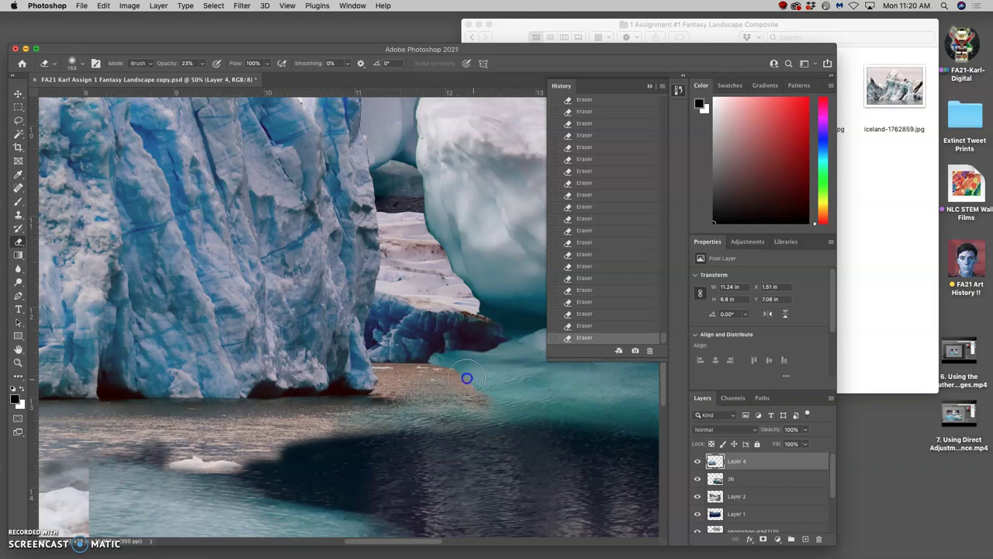
pyautogui.moveTo(474, 381); pyautogui.dragTo(390, 371)
pyautogui.moveTo(393, 384)
pyautogui.mouseDown()
pyautogui.moveTo(457, 390)
pyautogui.moveTo(453, 403)
pyautogui.moveTo(386, 391)
pyautogui.mouseUp()
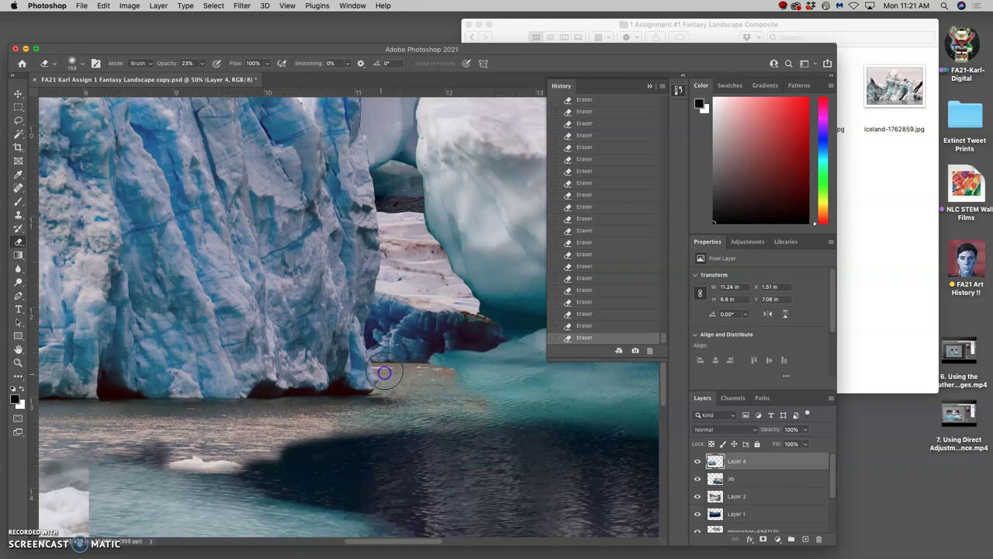
pyautogui.moveTo(406, 367)
pyautogui.mouseDown()
pyautogui.moveTo(452, 382)
pyautogui.moveTo(443, 376)
pyautogui.moveTo(453, 372)
pyautogui.moveTo(460, 420)
pyautogui.moveTo(387, 399)
pyautogui.moveTo(370, 382)
pyautogui.moveTo(372, 397)
pyautogui.moveTo(481, 402)
pyautogui.mouseUp()
# - Blend the lower edge of the brown water below the glacier into the dark water with light Eraser strokes
pyautogui.moveTo(423, 432)
pyautogui.mouseDown()
pyautogui.moveTo(284, 432)
pyautogui.moveTo(451, 423)
pyautogui.moveTo(375, 428)
pyautogui.mouseUp()
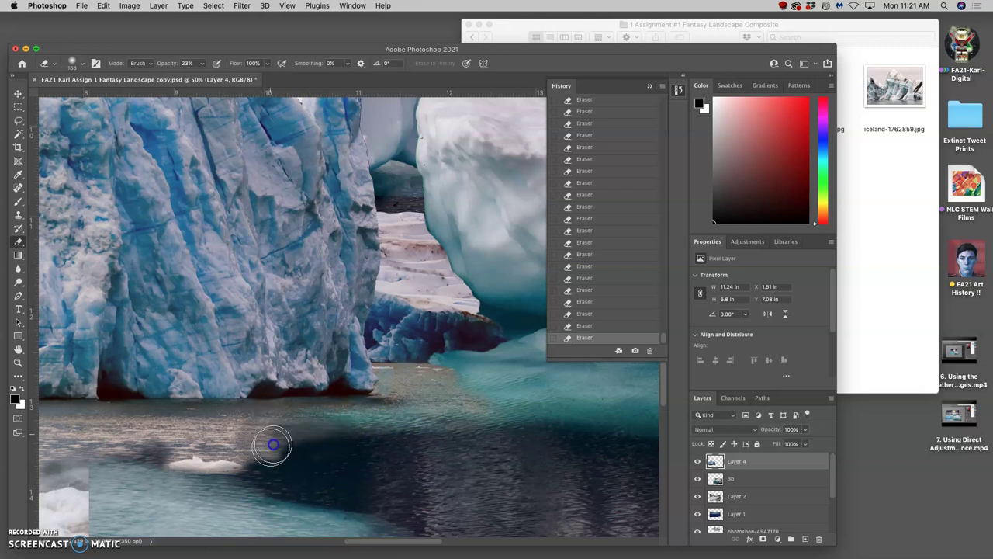
pyautogui.moveTo(290, 441); pyautogui.dragTo(334, 450)
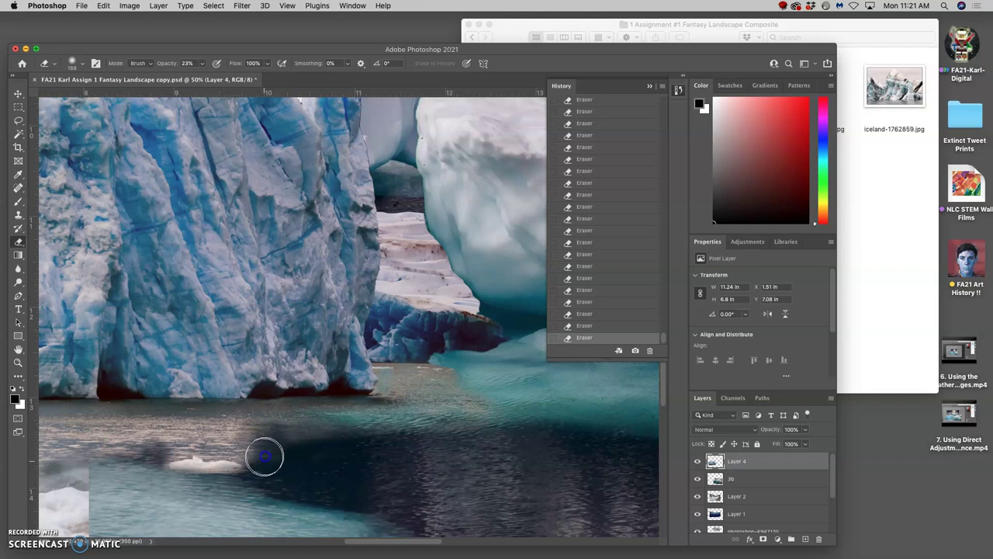
pyautogui.moveTo(287, 441)
pyautogui.mouseDown()
pyautogui.moveTo(440, 424)
pyautogui.moveTo(156, 421)
pyautogui.moveTo(221, 431)
pyautogui.moveTo(171, 432)
pyautogui.moveTo(268, 434)
pyautogui.moveTo(212, 435)
pyautogui.moveTo(252, 438)
pyautogui.moveTo(213, 438)
pyautogui.moveTo(254, 456)
pyautogui.moveTo(266, 445)
pyautogui.moveTo(170, 450)
pyautogui.moveTo(131, 439)
pyautogui.moveTo(416, 417)
pyautogui.moveTo(192, 422)
pyautogui.moveTo(322, 432)
pyautogui.moveTo(416, 402)
pyautogui.mouseUp()
pyautogui.click(422, 381)
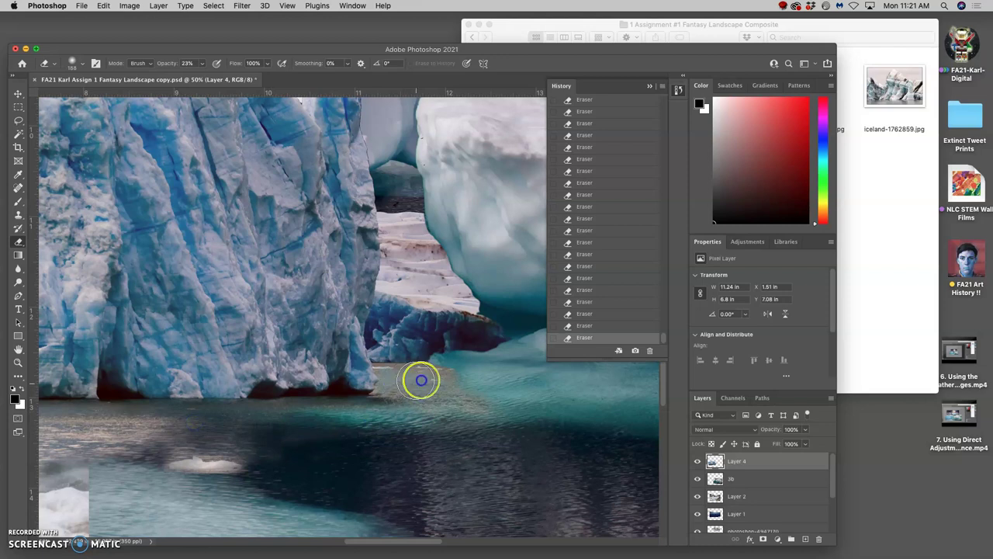
# - Lightly erase the last of the brown water where it meets the turquoise water beside the glacier's base
pyautogui.click(432, 381)
pyautogui.click(437, 383)
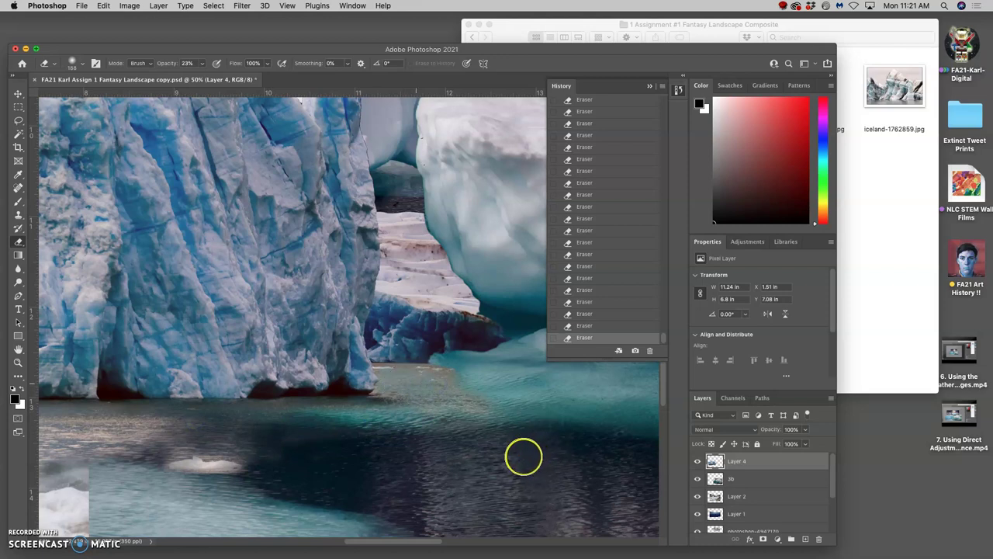
pyautogui.press('super+0')
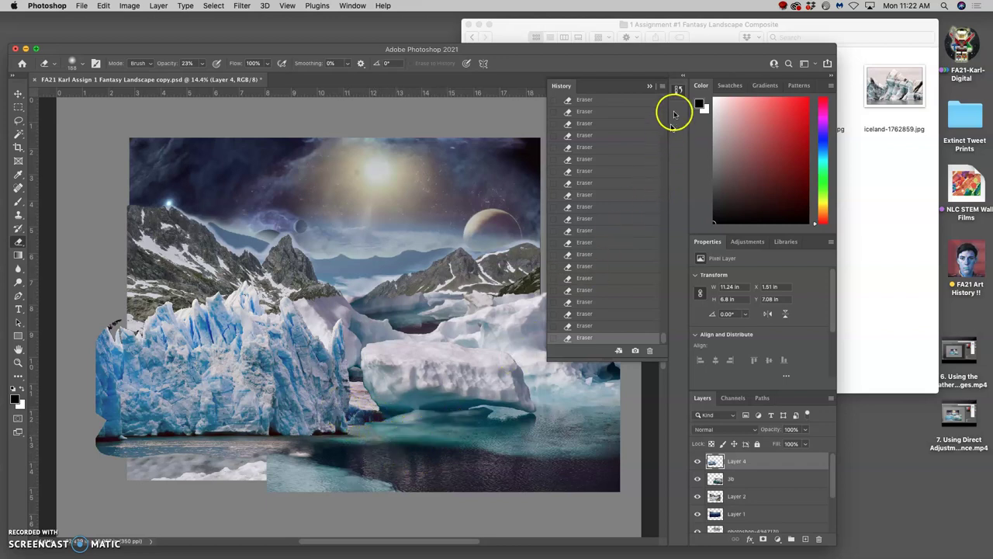
# - Place iceberg-2284583.jpg from the assignment folder into the composite, in front of the glacier's lower edge
pyautogui.click(852, 227)
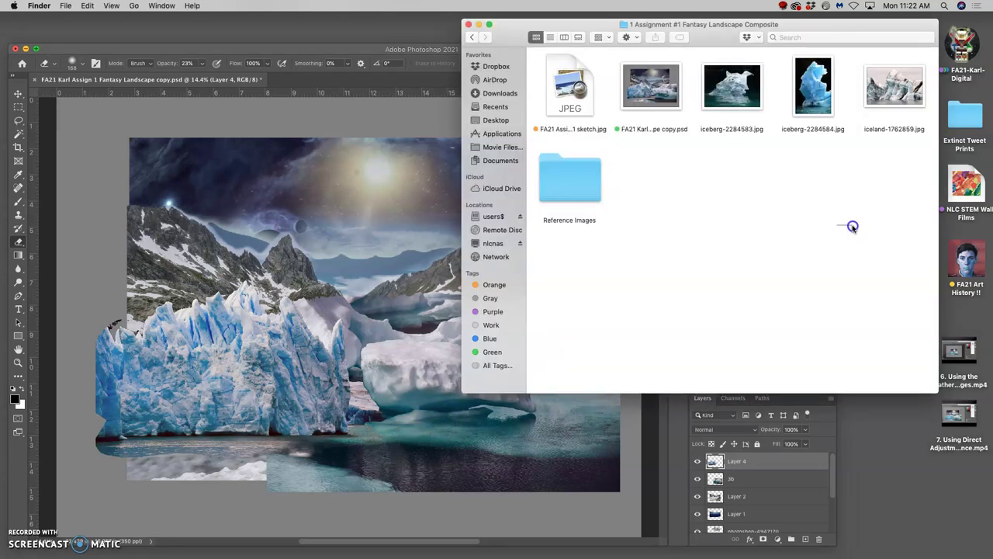
pyautogui.click(349, 48)
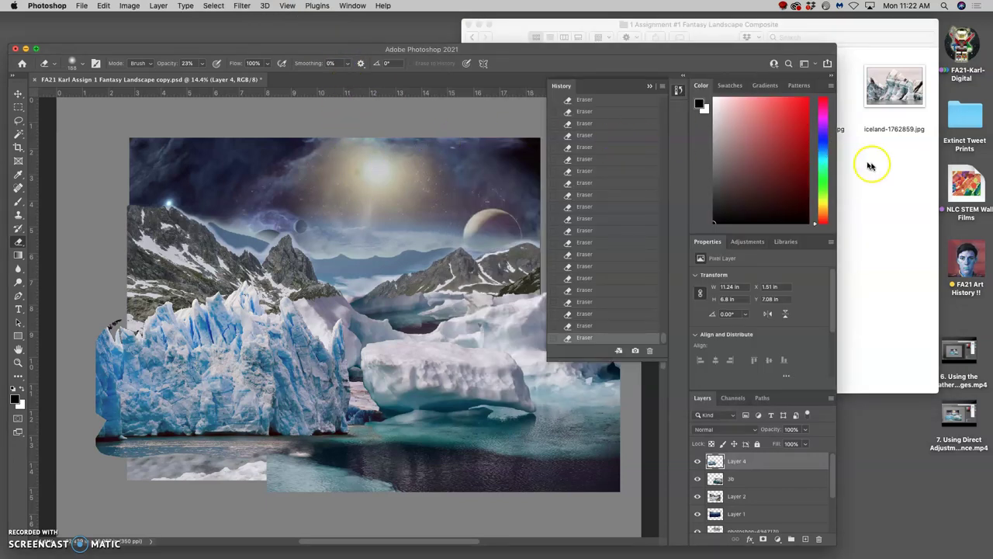
pyautogui.click(877, 165)
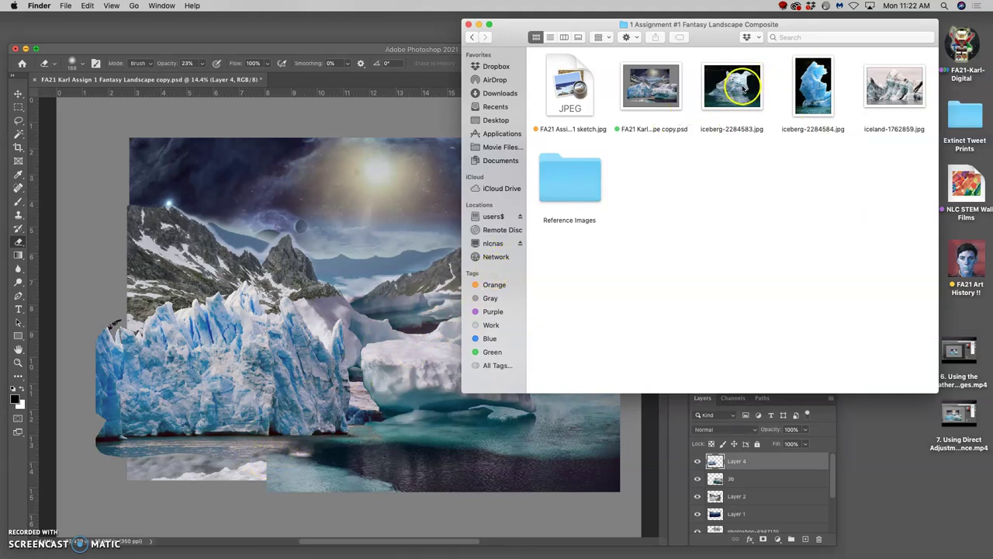
pyautogui.moveTo(742, 89); pyautogui.dragTo(305, 454)
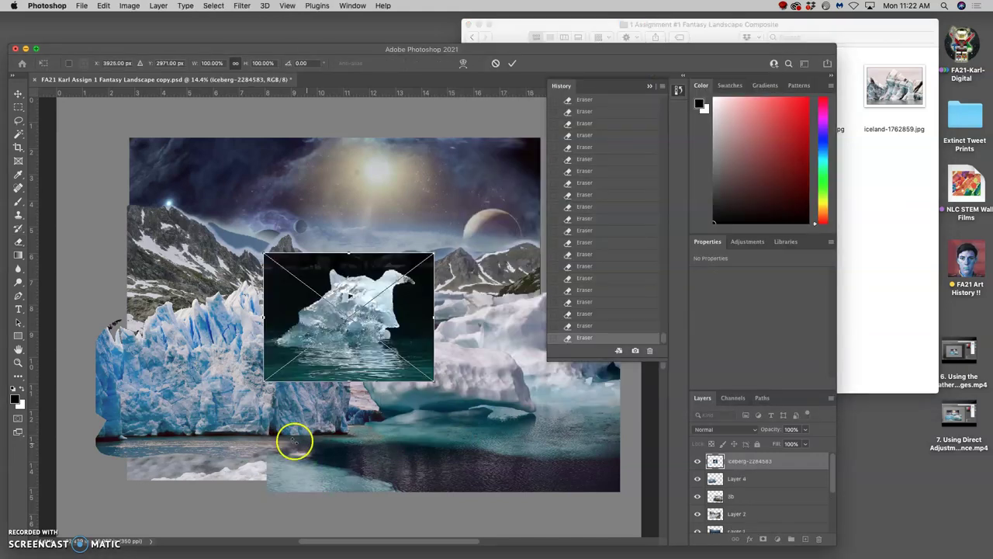
pyautogui.moveTo(353, 345); pyautogui.dragTo(260, 461)
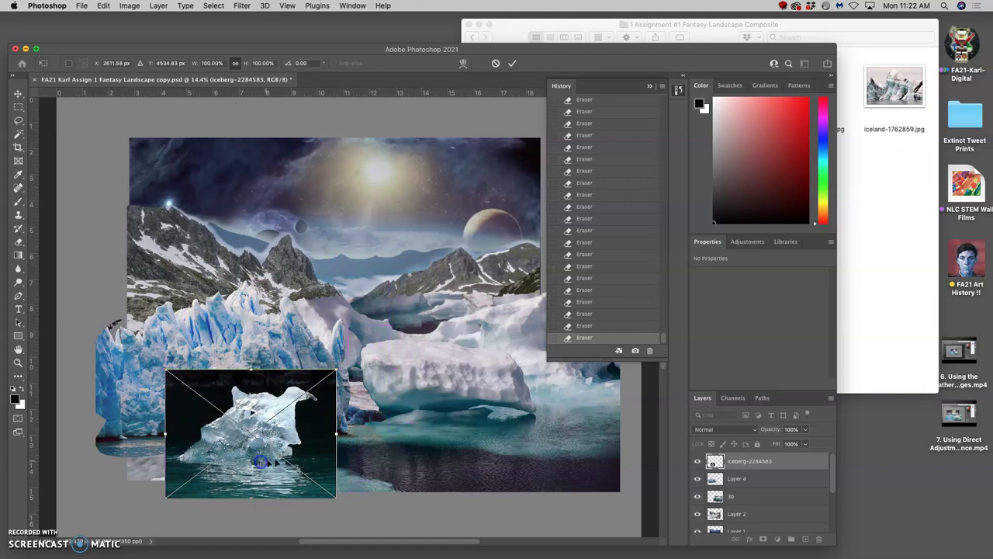
pyautogui.press('Return')
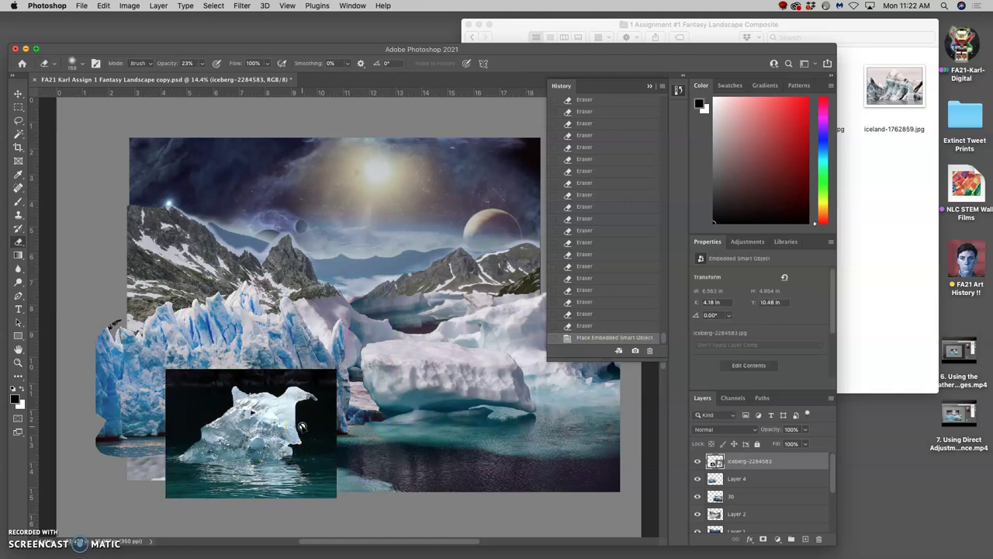
# - Rasterize the iceberg layer, then delete its dark background with the Magic Wand and deselect
pyautogui.rightClick(737, 464)
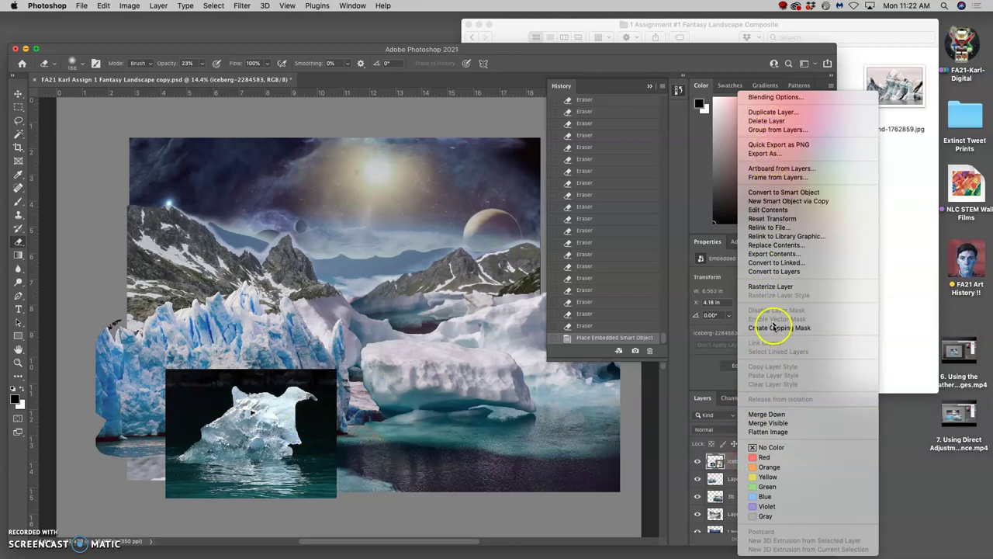
pyautogui.click(771, 286)
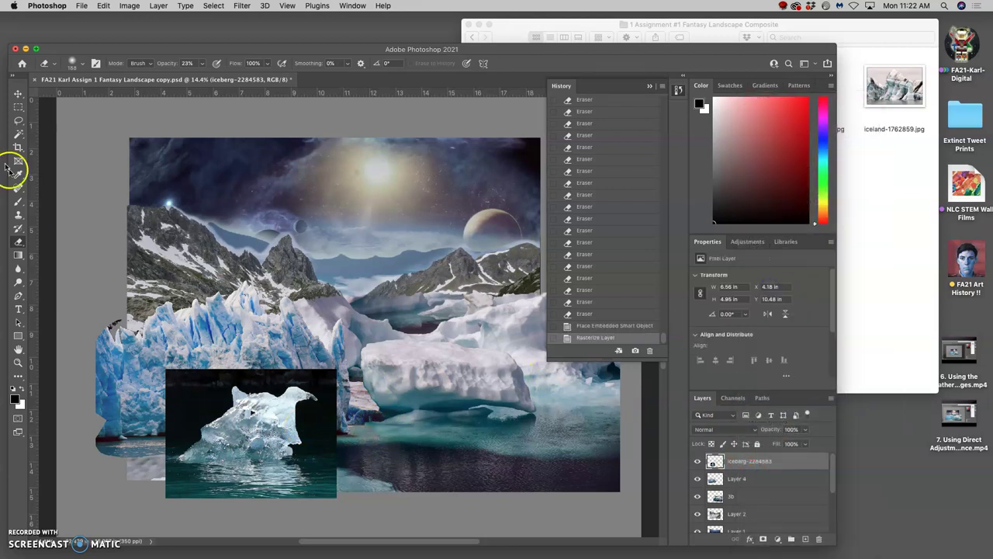
pyautogui.click(17, 134)
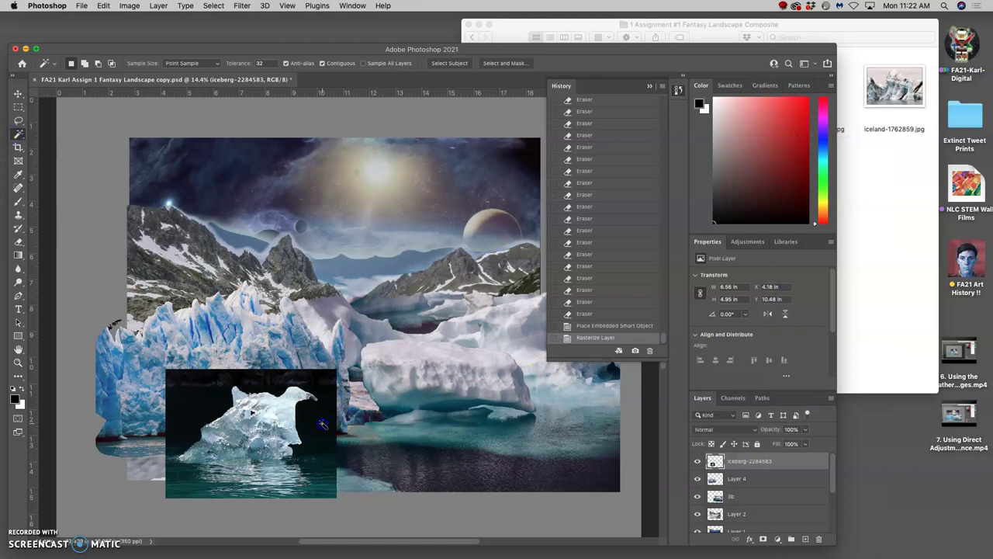
pyautogui.click(321, 423)
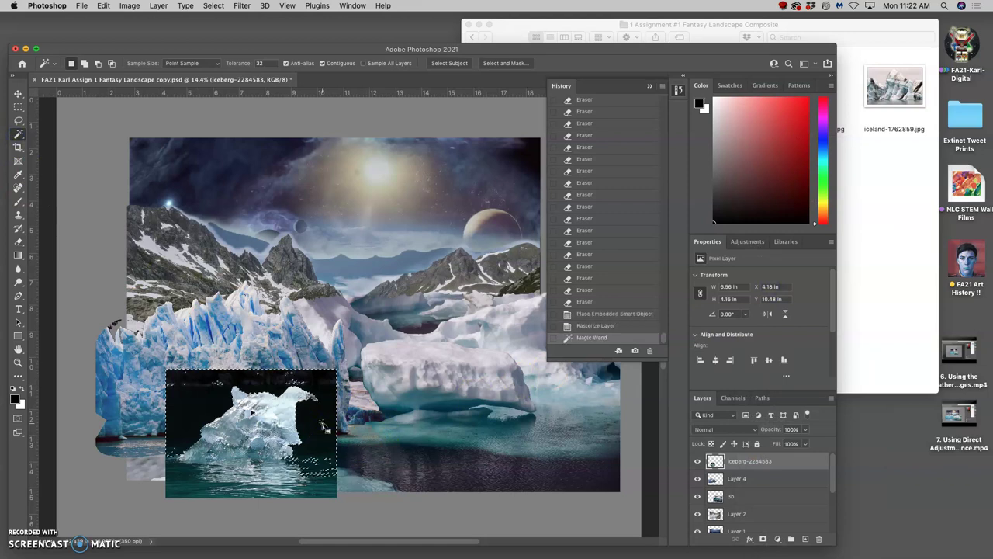
pyautogui.click(326, 423)
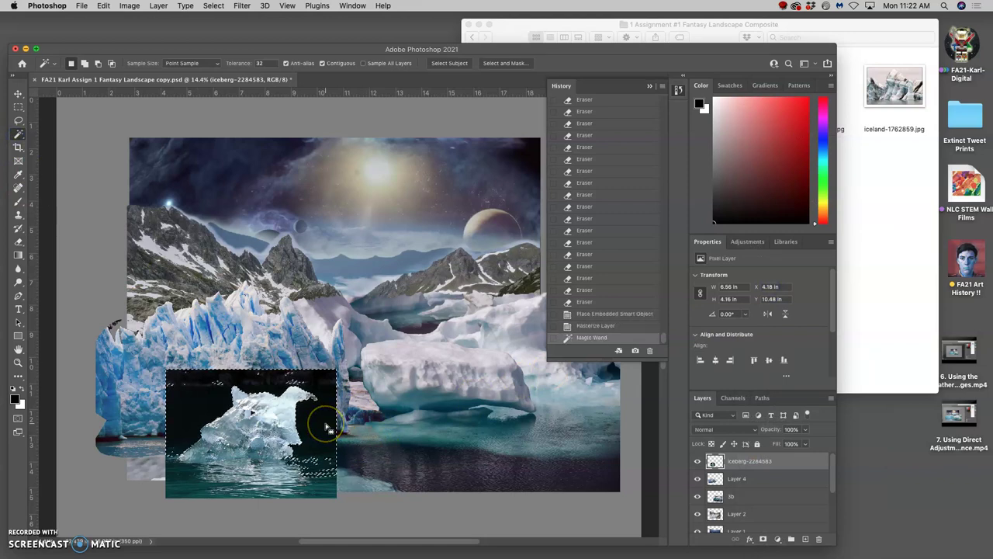
pyautogui.press('Delete')
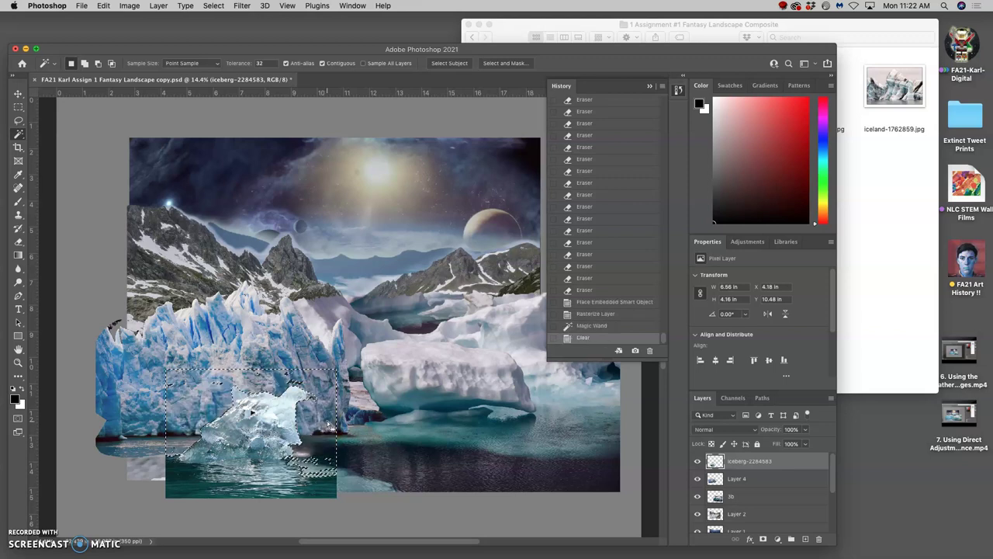
pyautogui.press('super+d')
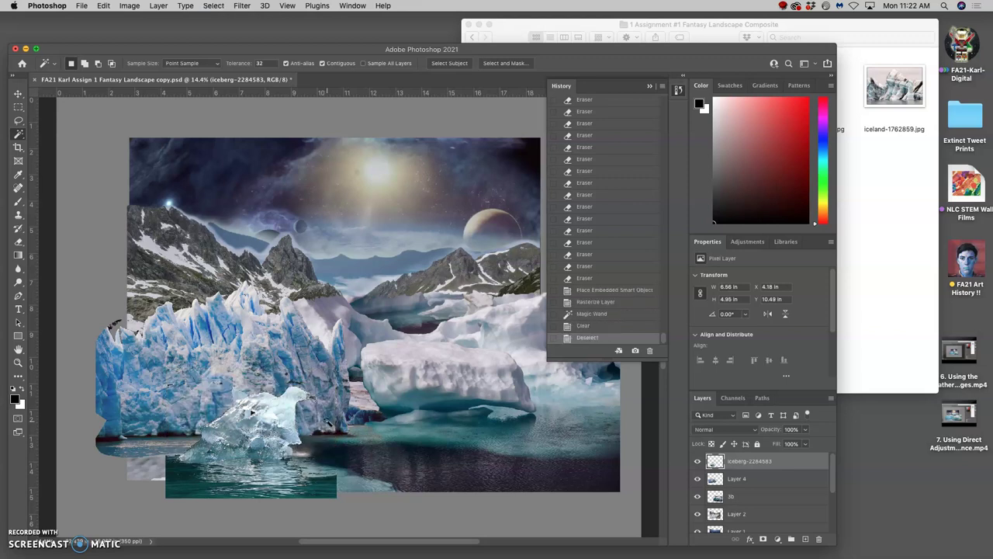
# - Hide the iceberg-2284583 layer, toggle the layers below to find the hard-edged water, and select layer 3b
pyautogui.press('super+plus')
pyautogui.press('super+plus')
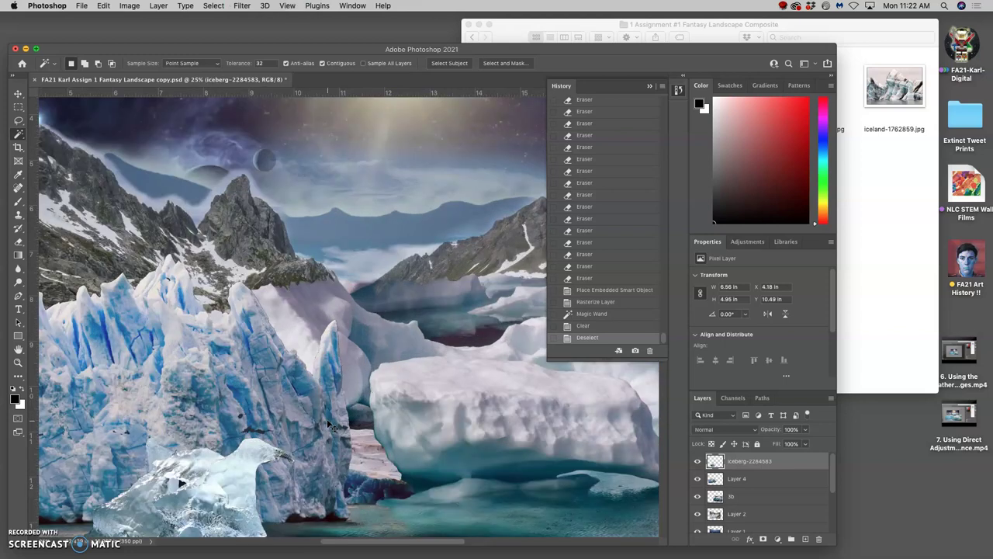
pyautogui.scroll(-5, 328, 421)
pyautogui.scroll(-3, 327, 420)
pyautogui.hscroll(-2, 323, 421)
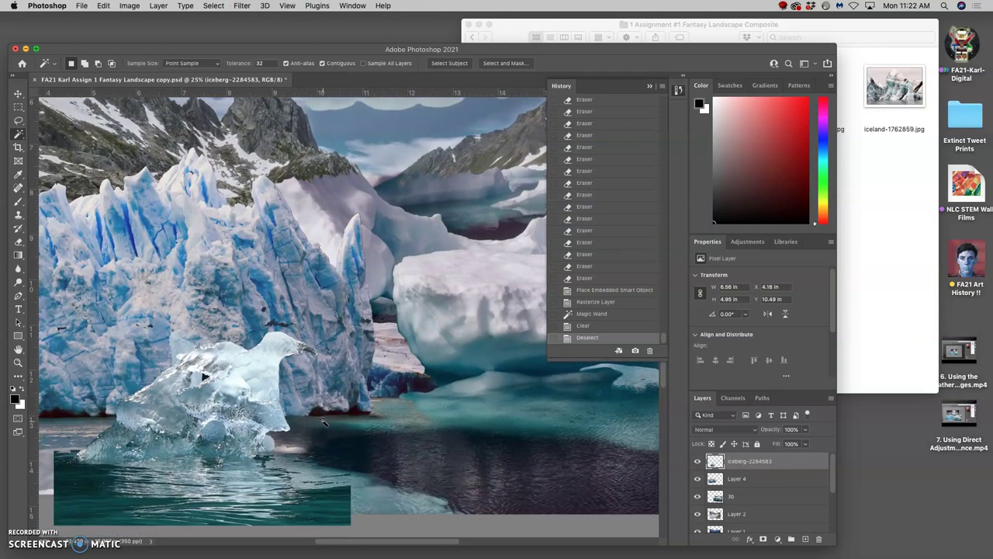
pyautogui.hscroll(-3, 325, 422)
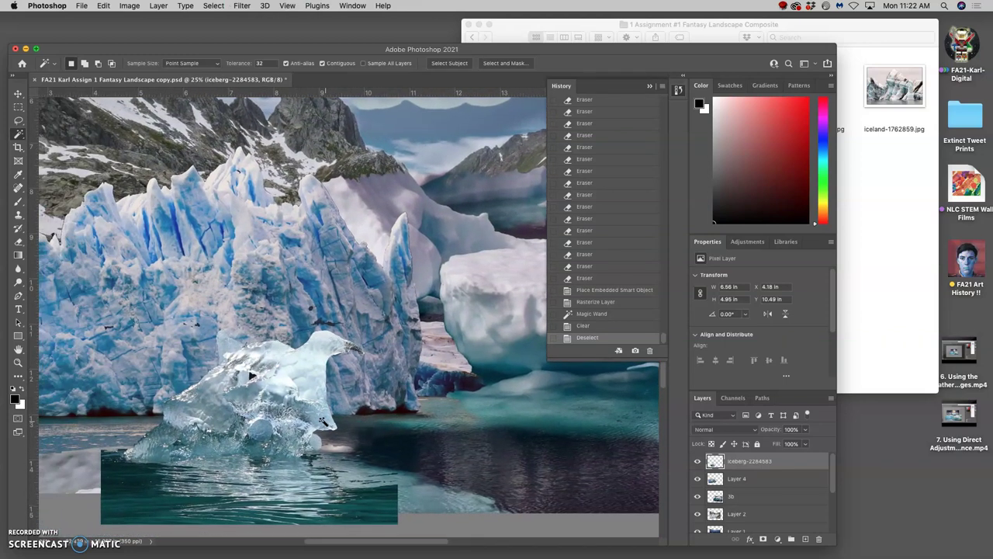
pyautogui.click(697, 461)
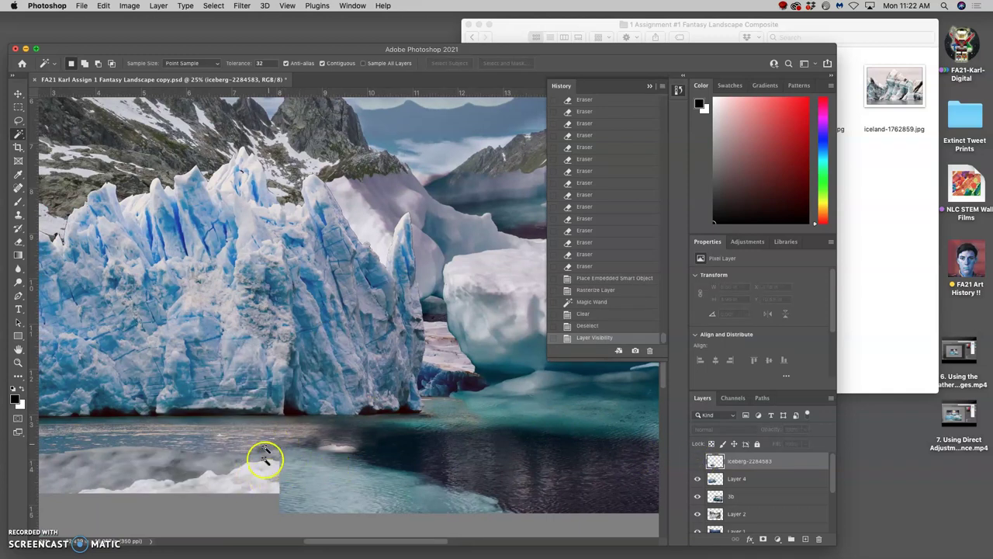
pyautogui.click(698, 479)
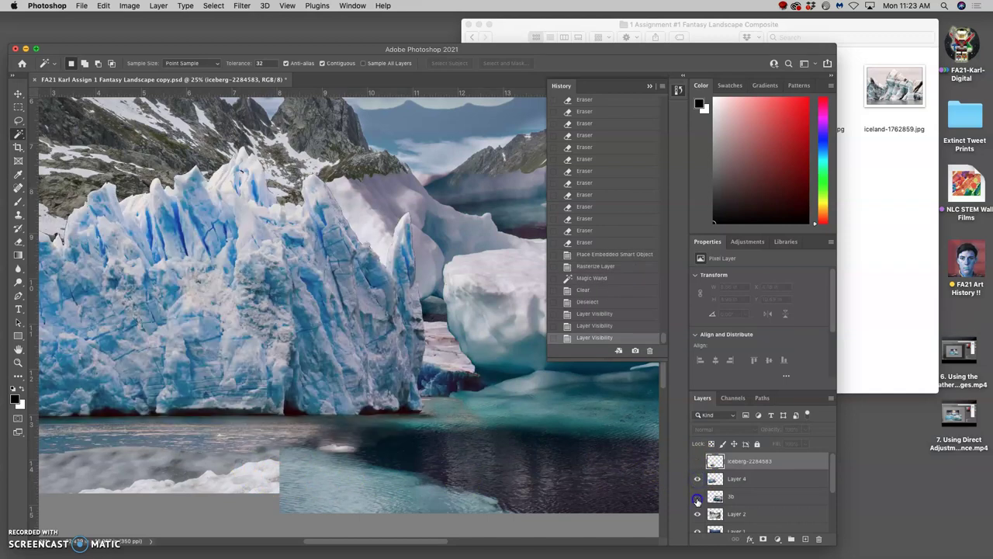
pyautogui.click(698, 499)
pyautogui.click(698, 498)
pyautogui.click(719, 496)
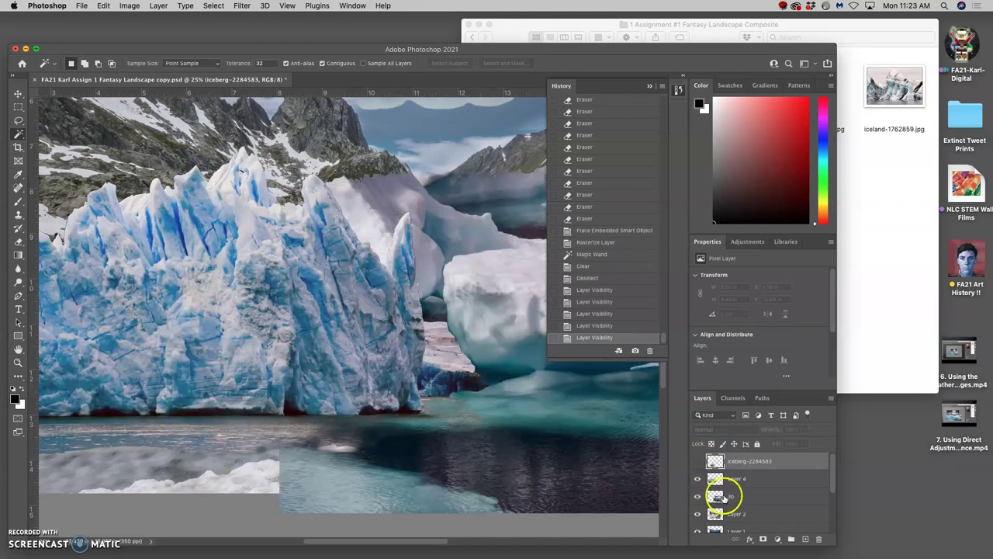
pyautogui.moveTo(721, 498); pyautogui.dragTo(719, 481)
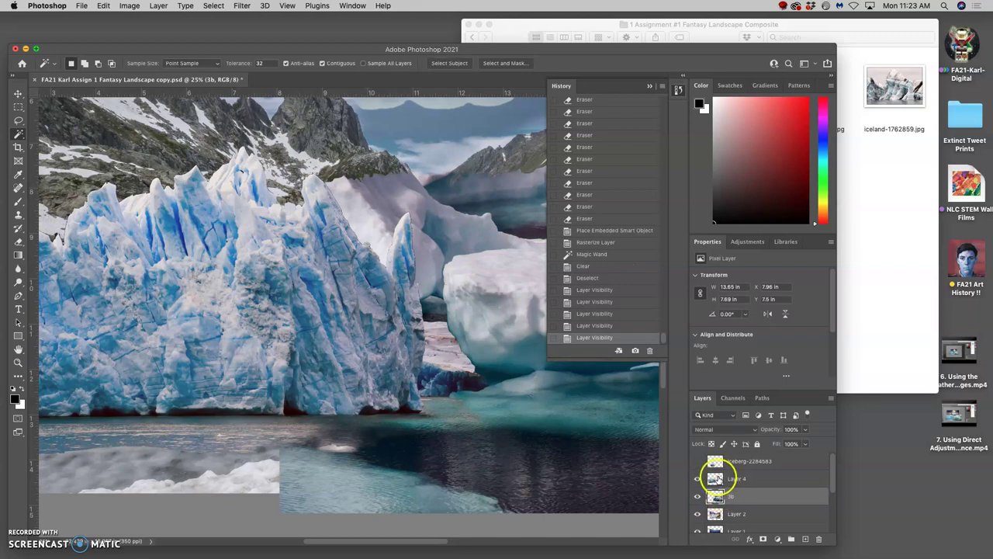
# - Erase the hard vertical edge of the water on layer 3b below the glacier, raising the Eraser's opacity to 88%
pyautogui.click(18, 242)
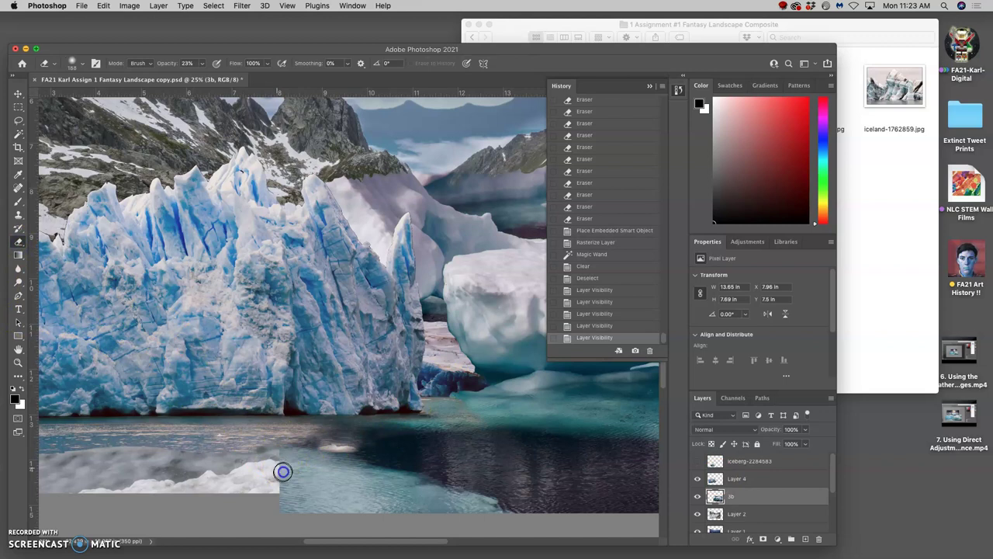
pyautogui.click(282, 471)
pyautogui.click(288, 465)
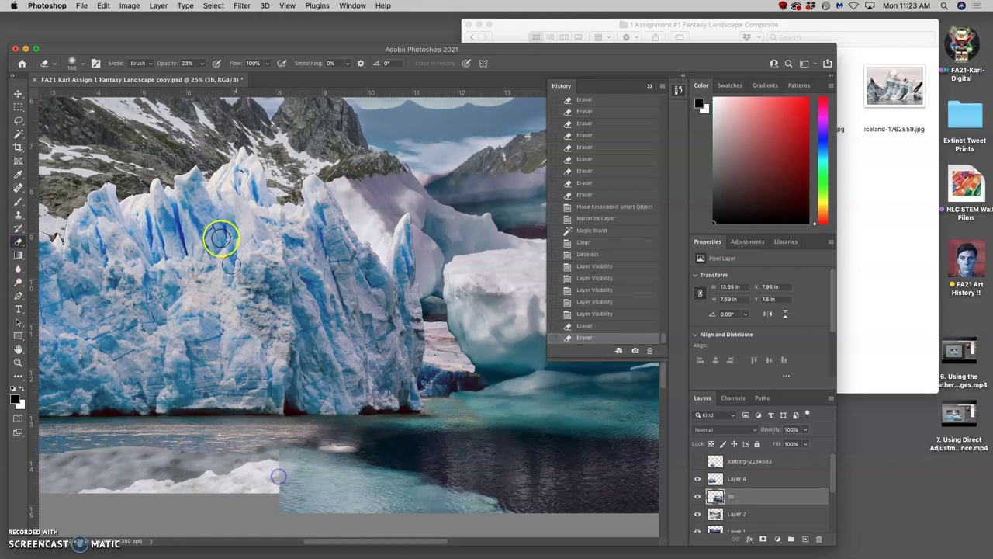
pyautogui.click(204, 64)
pyautogui.moveTo(236, 73); pyautogui.dragTo(234, 73)
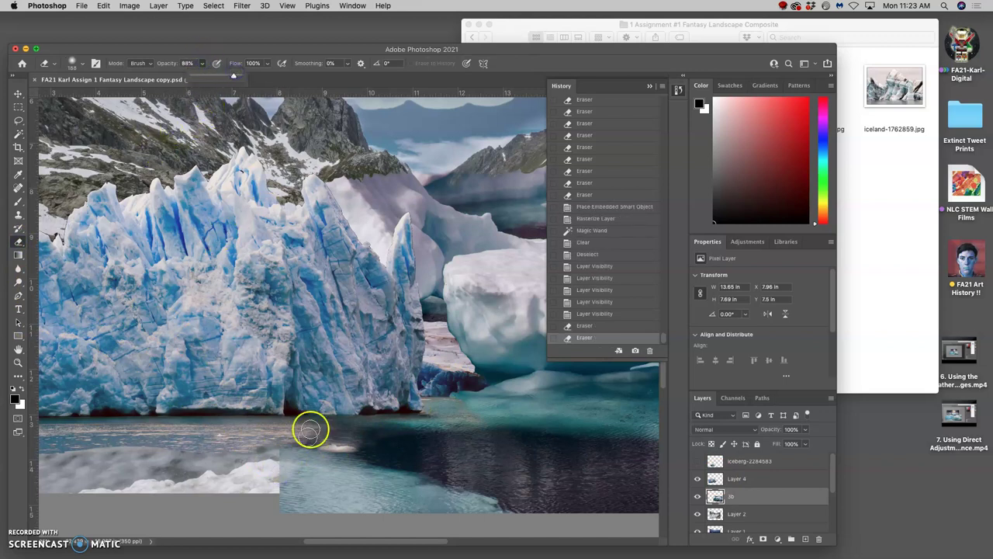
pyautogui.moveTo(288, 466)
pyautogui.mouseDown()
pyautogui.moveTo(298, 470)
pyautogui.moveTo(289, 483)
pyautogui.moveTo(329, 466)
pyautogui.moveTo(344, 479)
pyautogui.moveTo(304, 484)
pyautogui.mouseUp()
pyautogui.press('super+z')
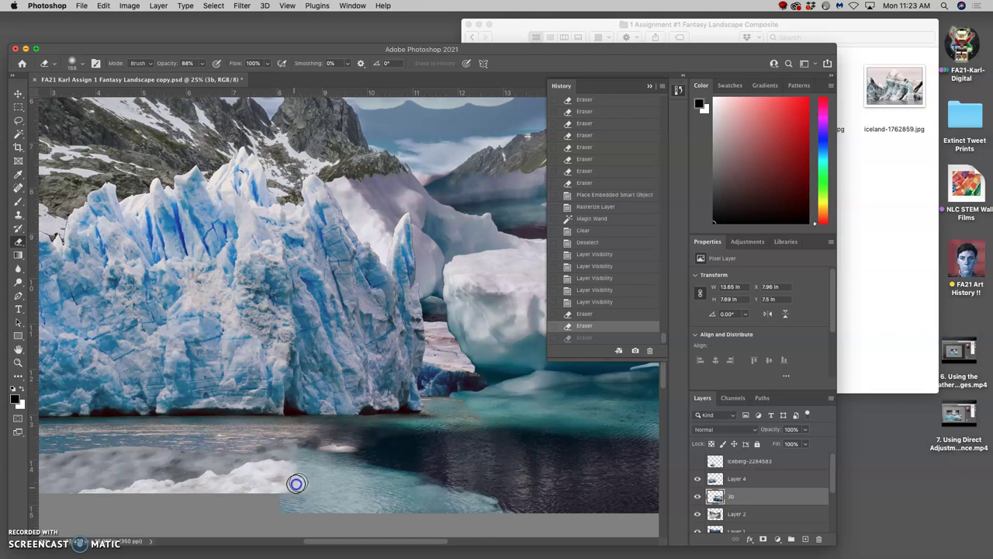
pyautogui.click(296, 483)
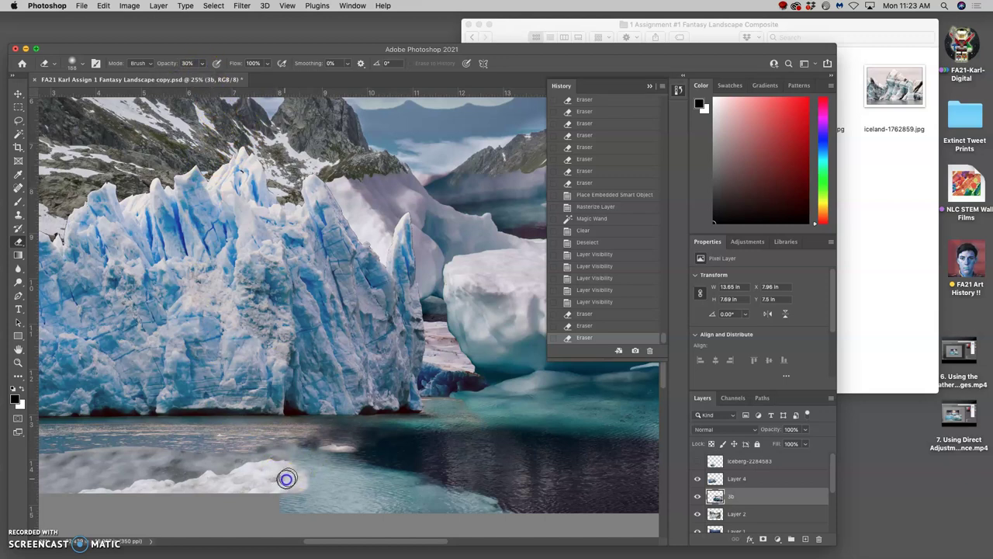
# - Feather the erased edge of layer 3b into the snow with short Eraser strokes at 30% opacity
pyautogui.moveTo(286, 478); pyautogui.dragTo(315, 478)
pyautogui.click(318, 484)
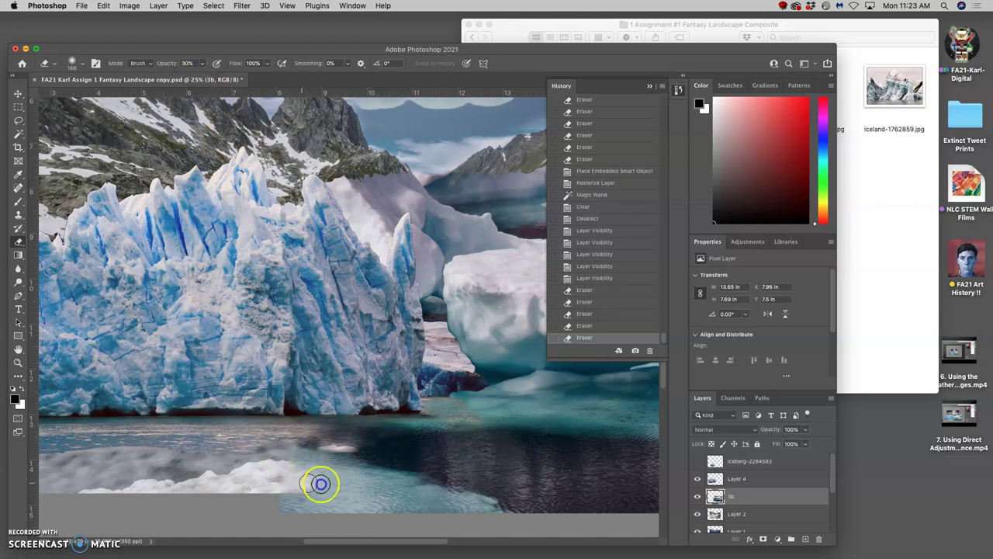
pyautogui.click(315, 482)
pyautogui.click(323, 479)
pyautogui.click(334, 482)
pyautogui.click(342, 484)
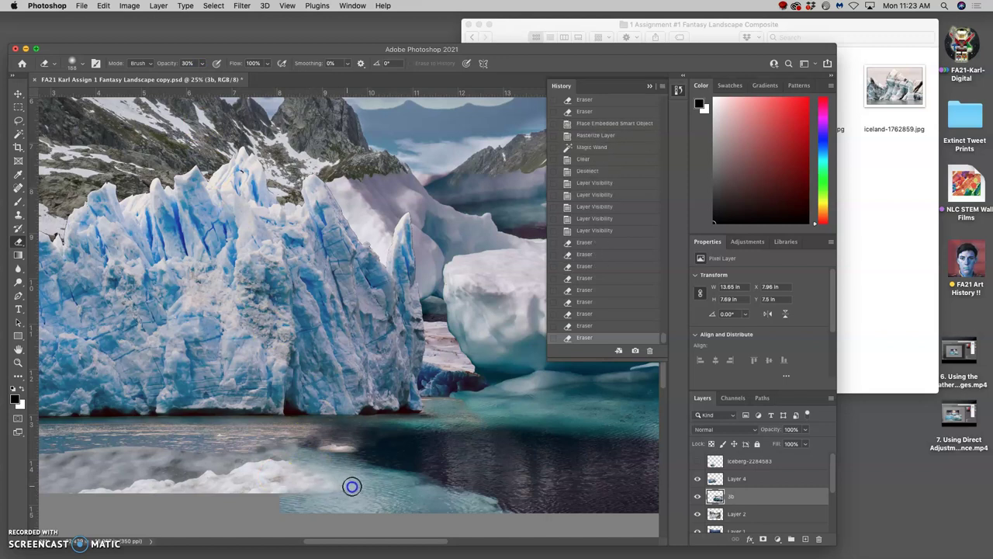
pyautogui.click(326, 481)
pyautogui.click(288, 479)
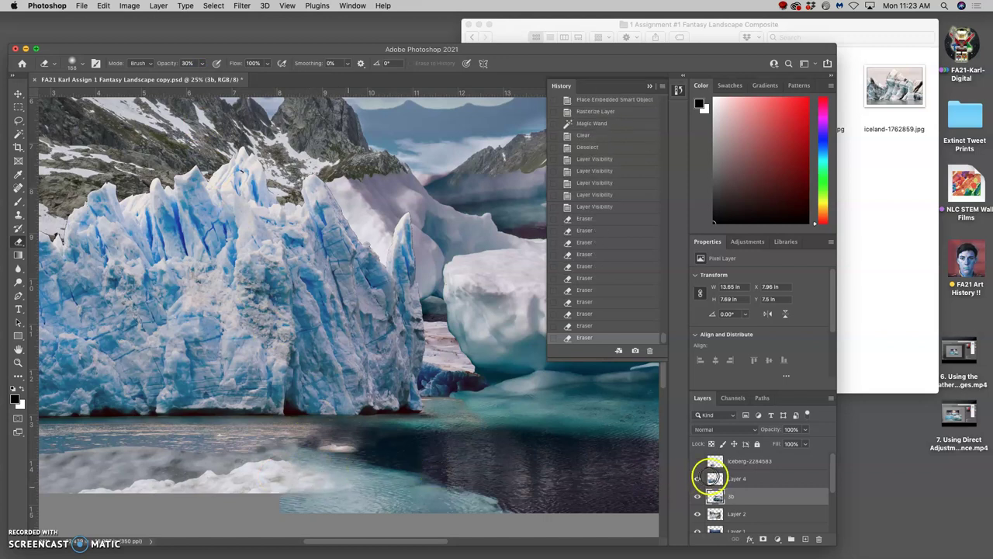
# - Show the iceberg-2284583 layer again and bring the whole composite into view
pyautogui.click(697, 462)
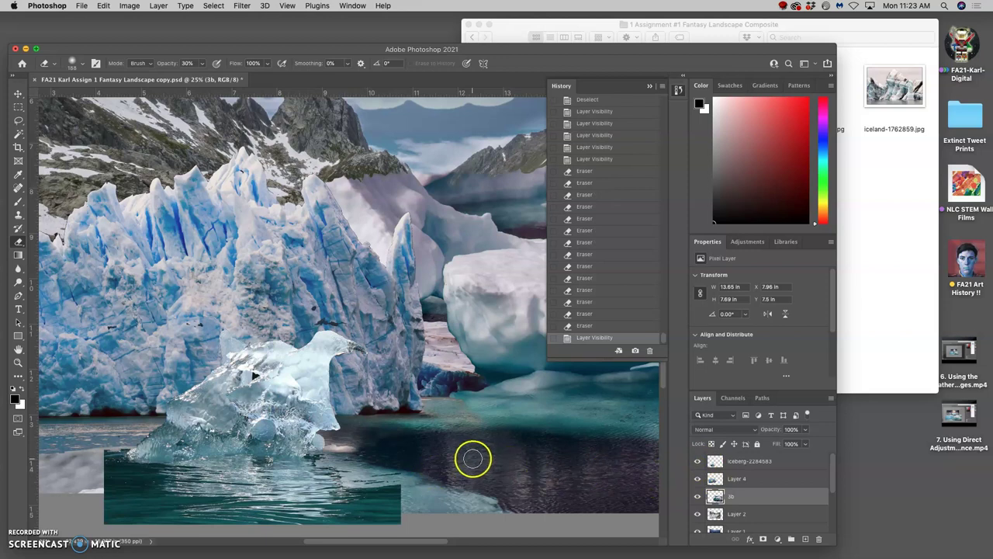
pyautogui.press('super+minus')
pyautogui.press('super+minus')
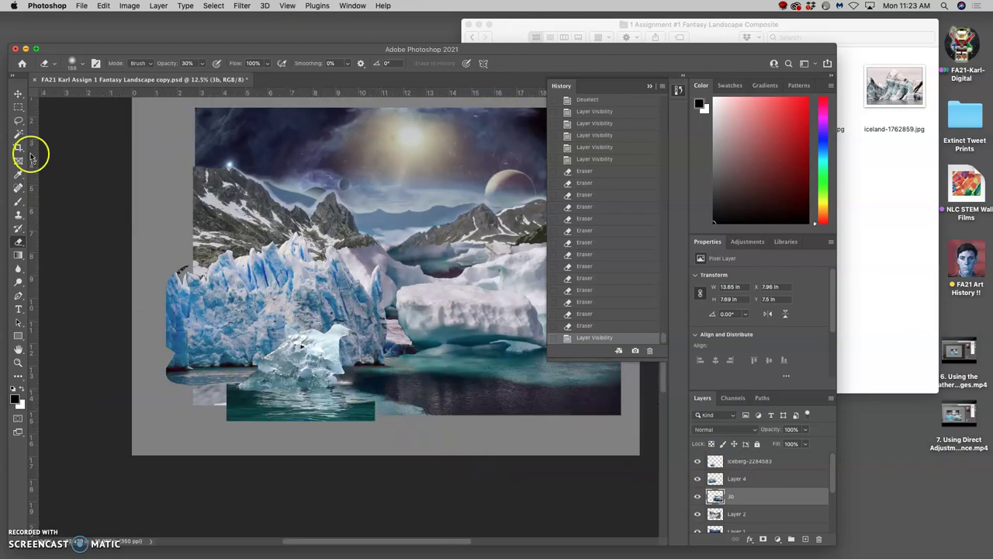
# - Lasso the leftover background beside the iceberg's upper-right peak, delete it from the iceberg-2284583 layer, and deselect
pyautogui.click(18, 121)
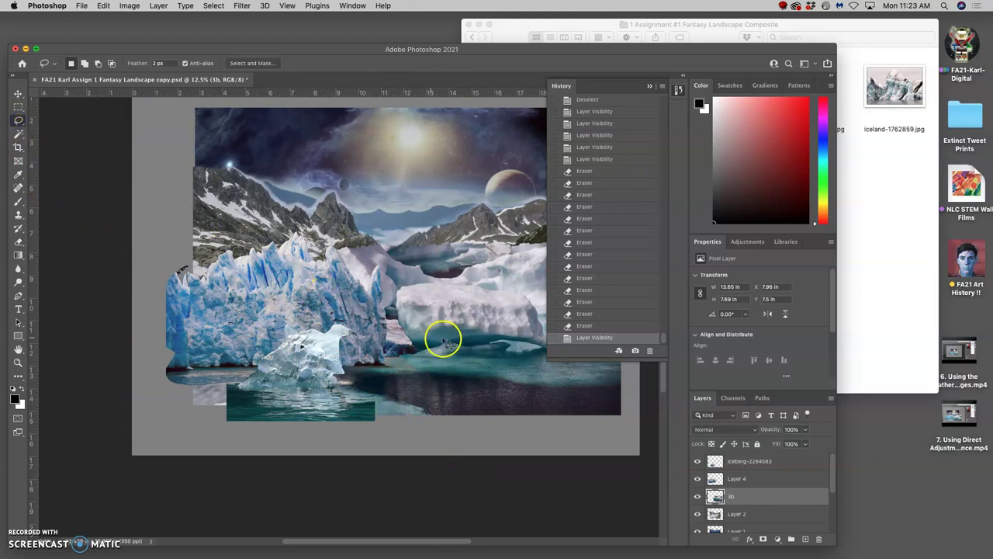
pyautogui.moveTo(347, 342); pyautogui.dragTo(345, 343)
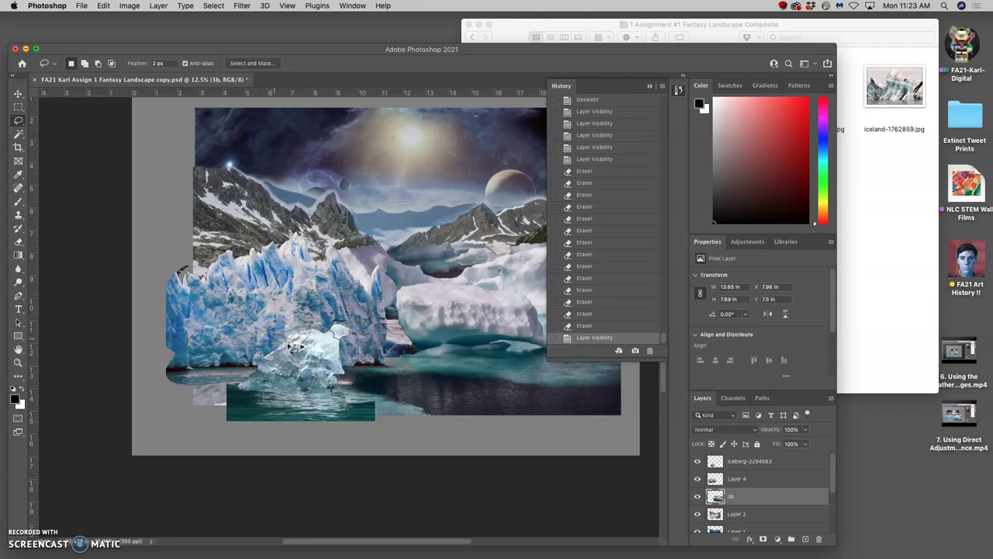
pyautogui.moveTo(290, 347); pyautogui.dragTo(292, 345)
pyautogui.press('super+d')
pyautogui.moveTo(364, 350); pyautogui.dragTo(363, 351)
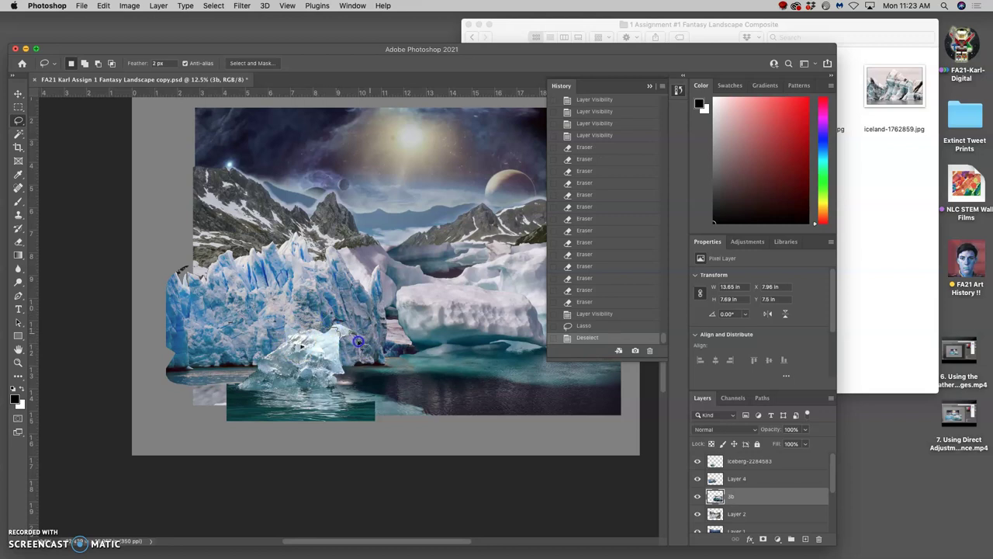
pyautogui.moveTo(354, 341); pyautogui.dragTo(368, 350)
pyautogui.press('Delete')
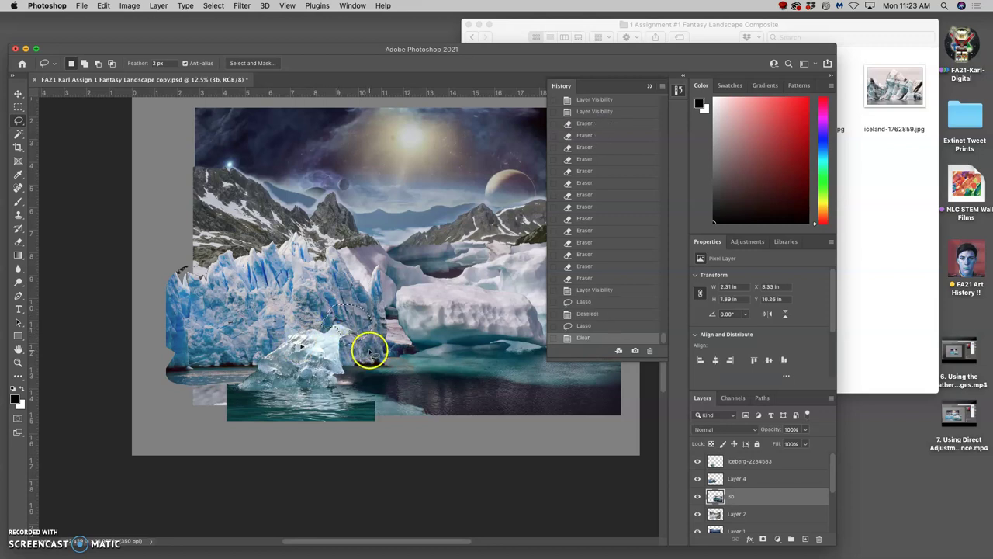
pyautogui.press('super+z')
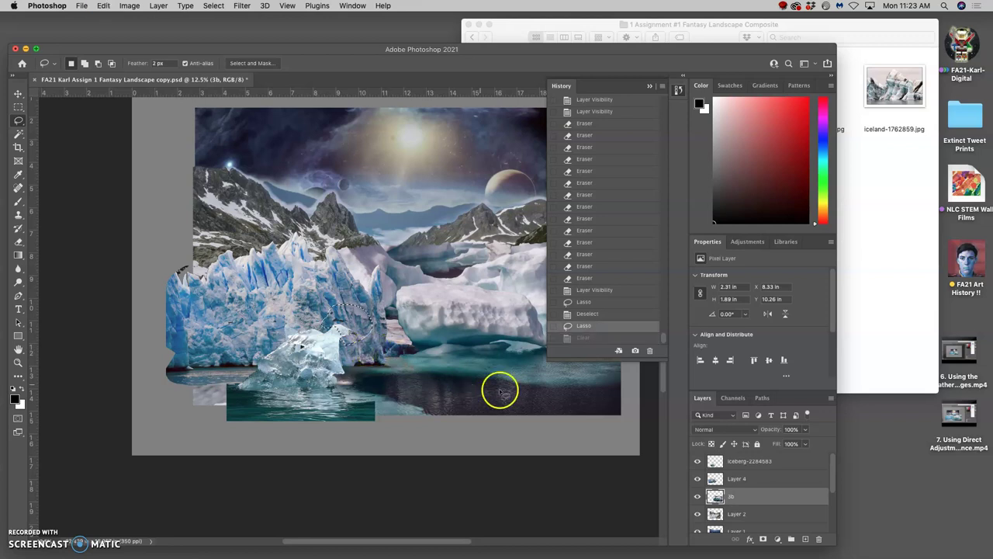
pyautogui.click(725, 462)
pyautogui.press('super+shift+z')
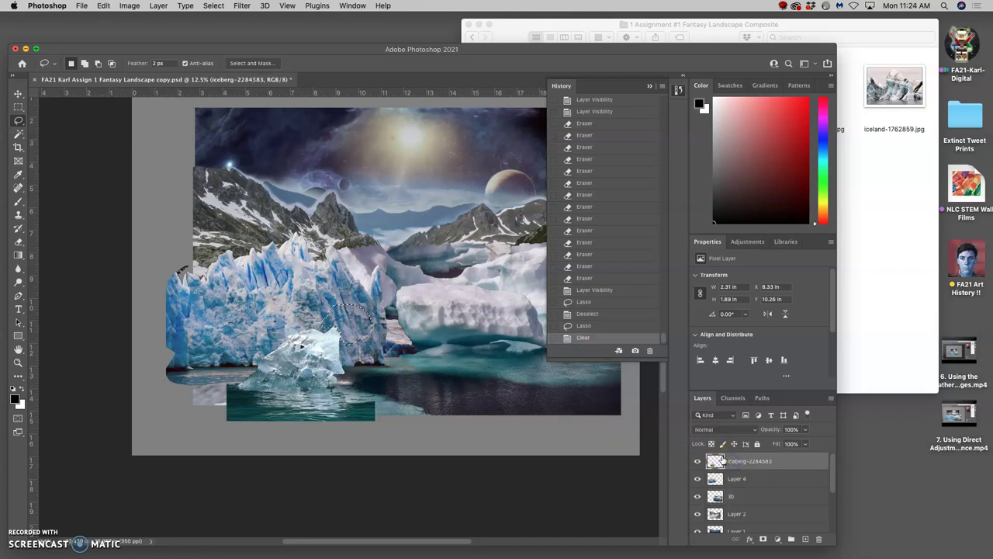
pyautogui.click(442, 362)
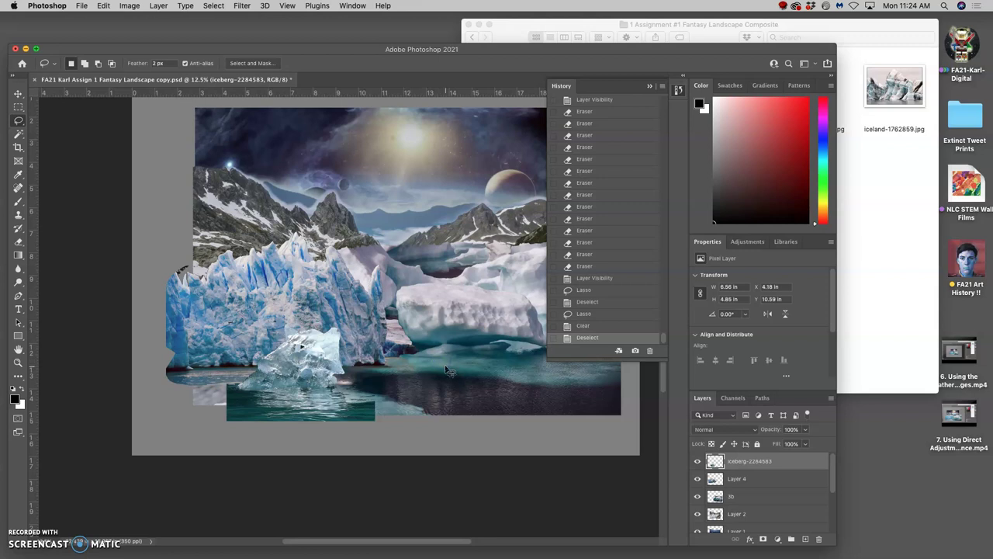
# - Set the Lasso's feather to 0 px and delete the leftover background above the iceberg's upper-left edge
pyautogui.press('super+equal')
pyautogui.press('super+equal')
pyautogui.press('super+equal')
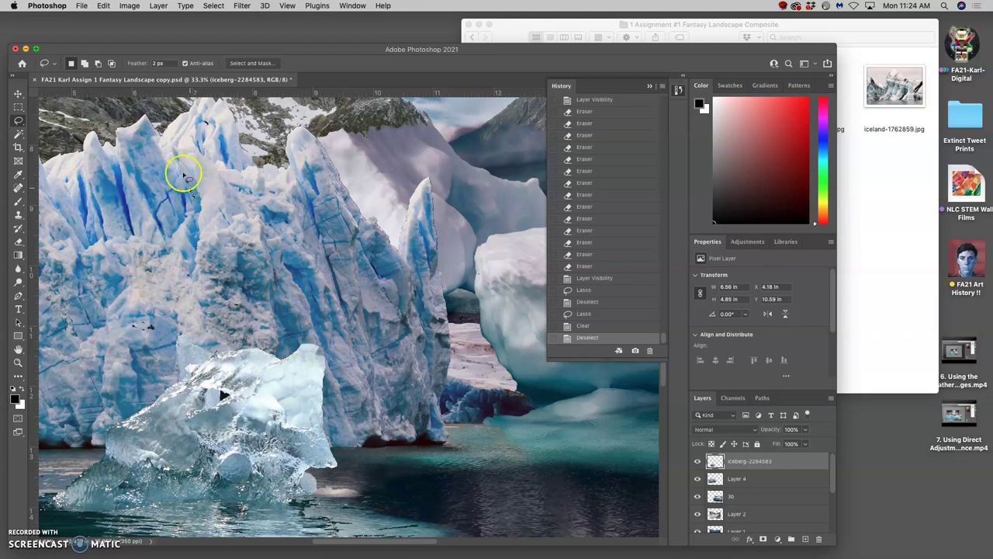
pyautogui.click(155, 63)
pyautogui.press('BackSpace')
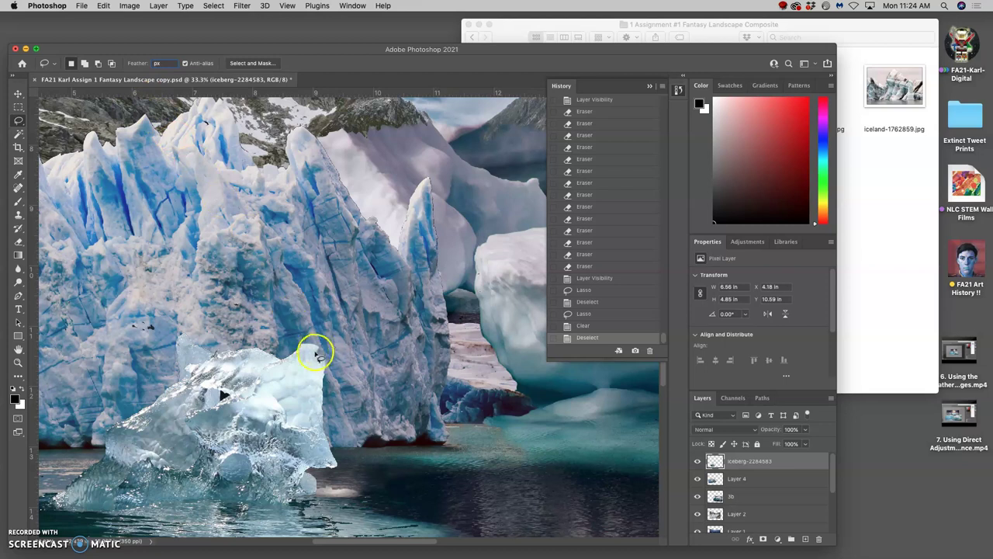
pyautogui.click(306, 345)
pyautogui.click(576, 191)
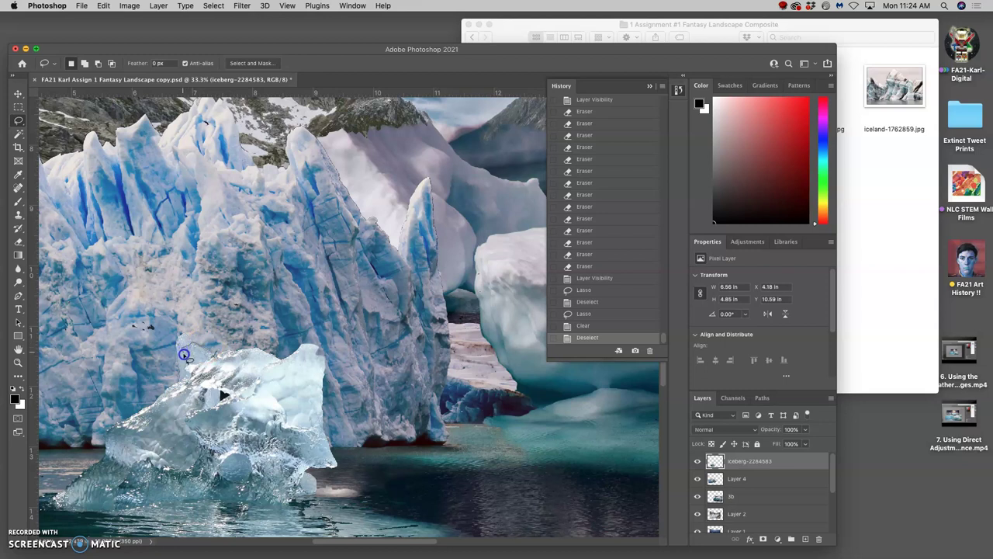
pyautogui.moveTo(165, 375)
pyautogui.mouseDown()
pyautogui.moveTo(104, 351)
pyautogui.moveTo(124, 291)
pyautogui.moveTo(192, 289)
pyautogui.mouseUp()
pyautogui.moveTo(237, 335); pyautogui.dragTo(280, 315)
pyautogui.press('Delete')
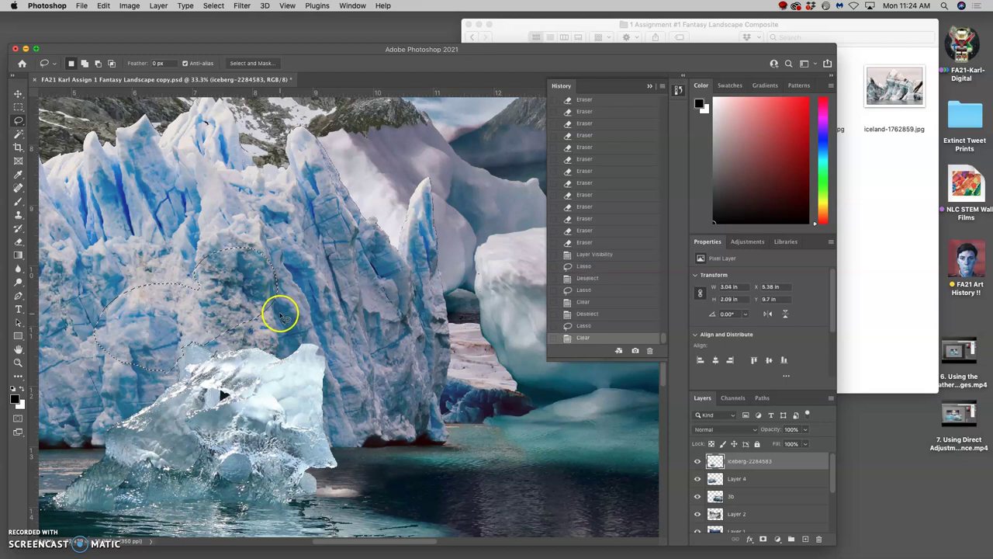
pyautogui.click(280, 315)
# - Lasso the leftover strip along the iceberg's left side down to the waterline, delete it, and deselect
pyautogui.moveTo(326, 384); pyautogui.dragTo(452, 287)
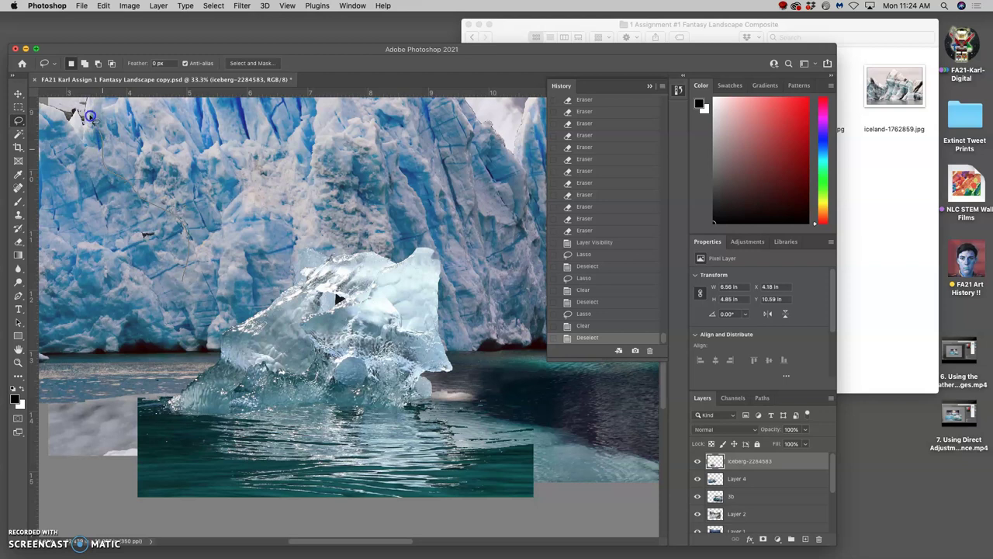
pyautogui.moveTo(90, 116)
pyautogui.mouseDown()
pyautogui.moveTo(78, 167)
pyautogui.moveTo(82, 239)
pyautogui.moveTo(114, 347)
pyautogui.moveTo(116, 425)
pyautogui.mouseUp()
pyautogui.moveTo(169, 379); pyautogui.dragTo(169, 380)
pyautogui.press('Delete')
pyautogui.press('super+d')
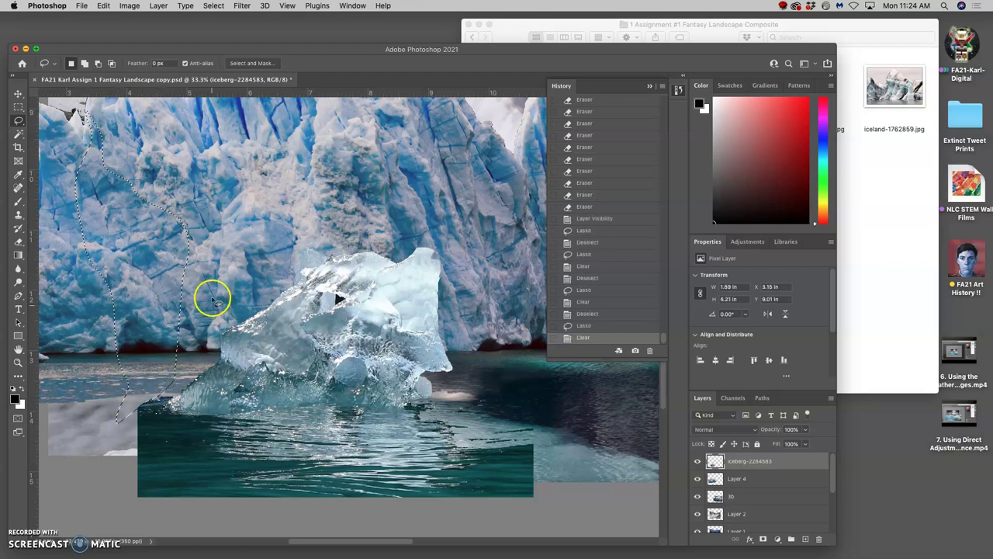